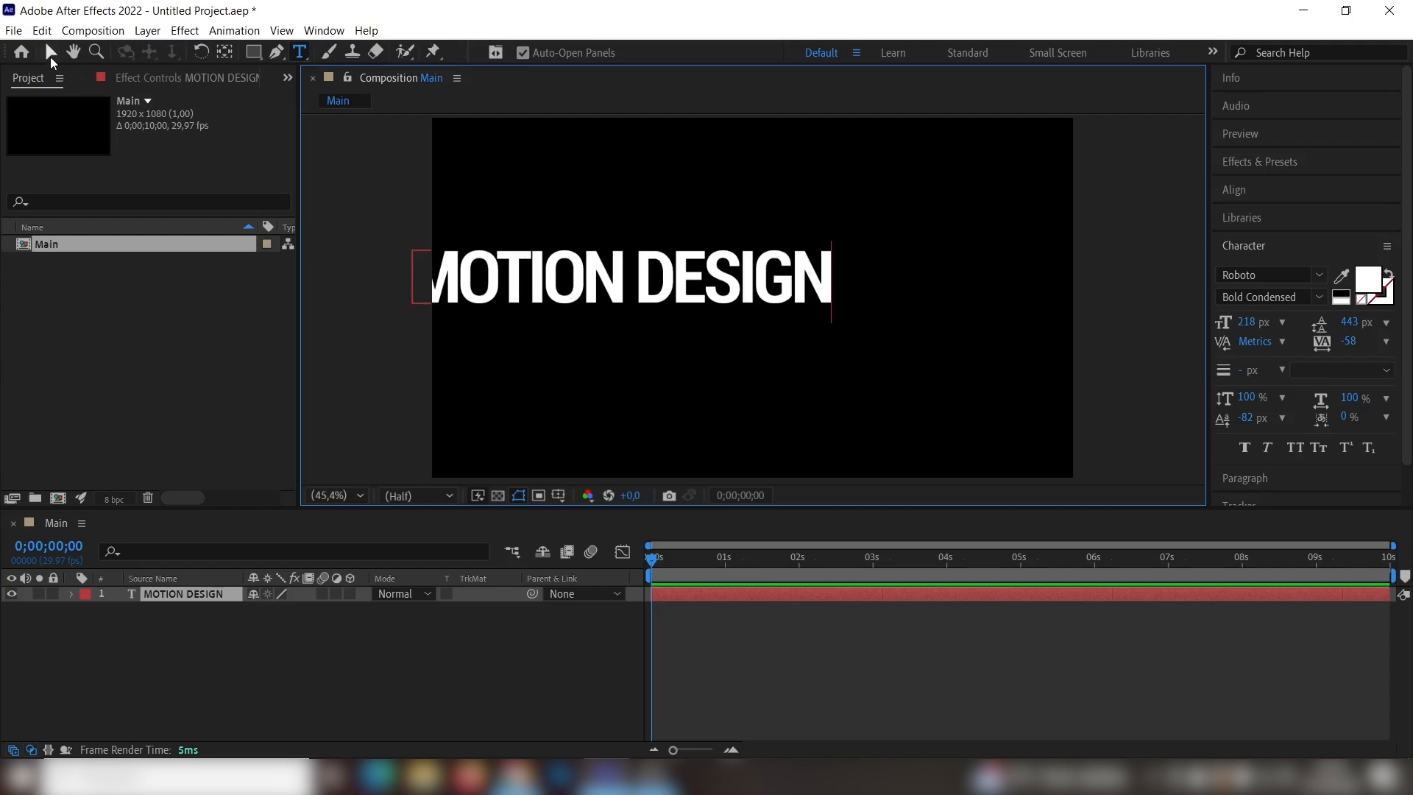
# - Centre the MOTION DESIGN layer's anchor point in its text and centre the layer in the composition
pyautogui.click(50, 56)
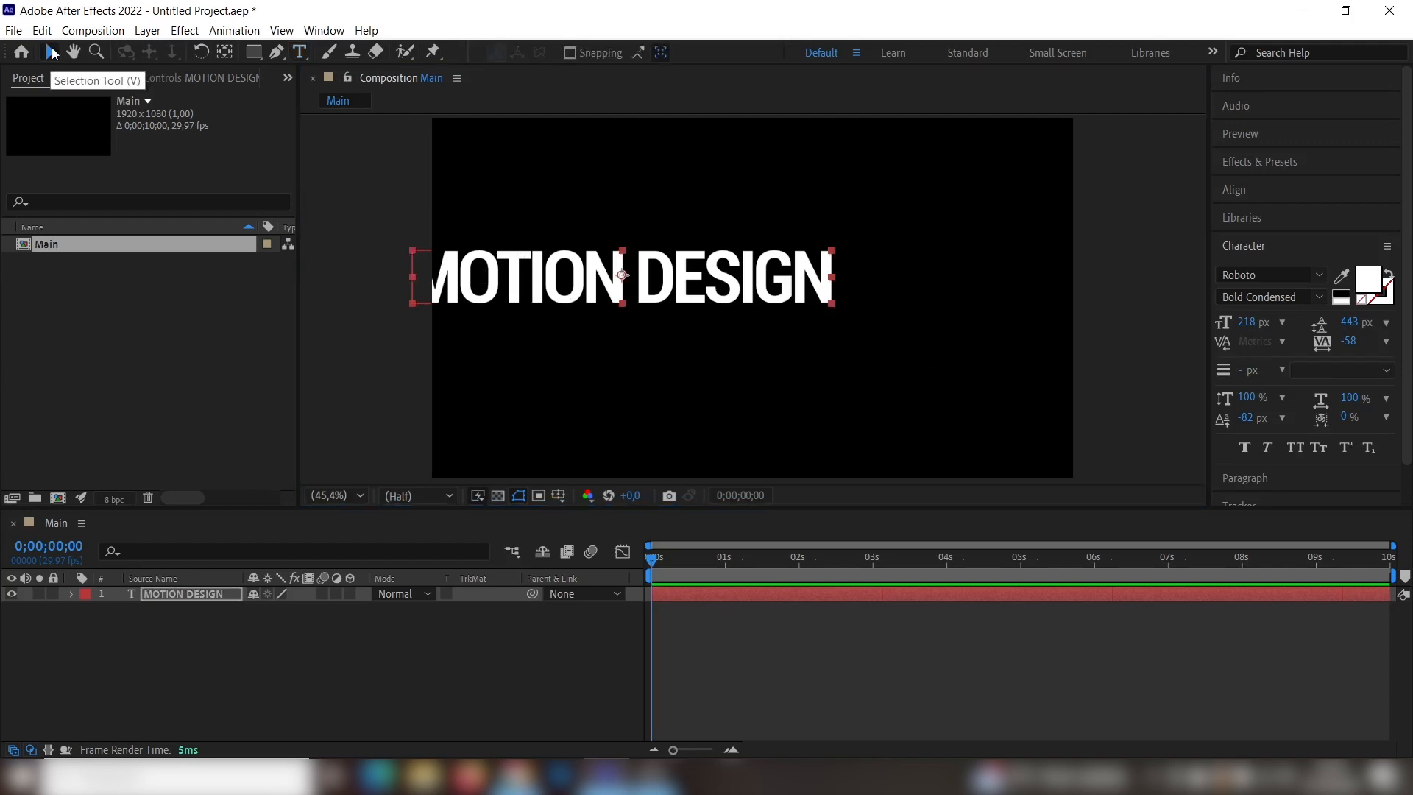
pyautogui.hotkey('ctrl', 'alt', 'Home')
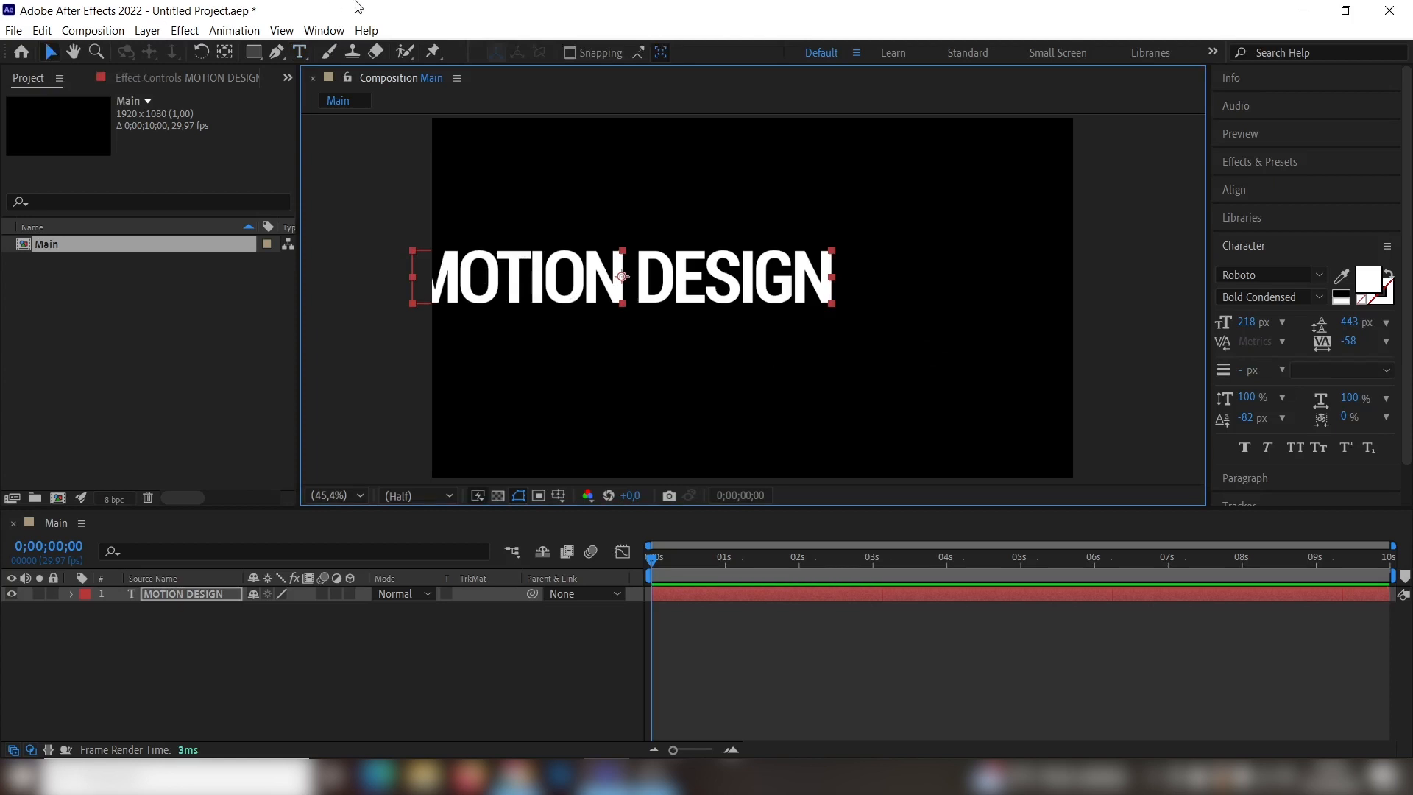
pyautogui.hotkey('ctrl', 'Home')
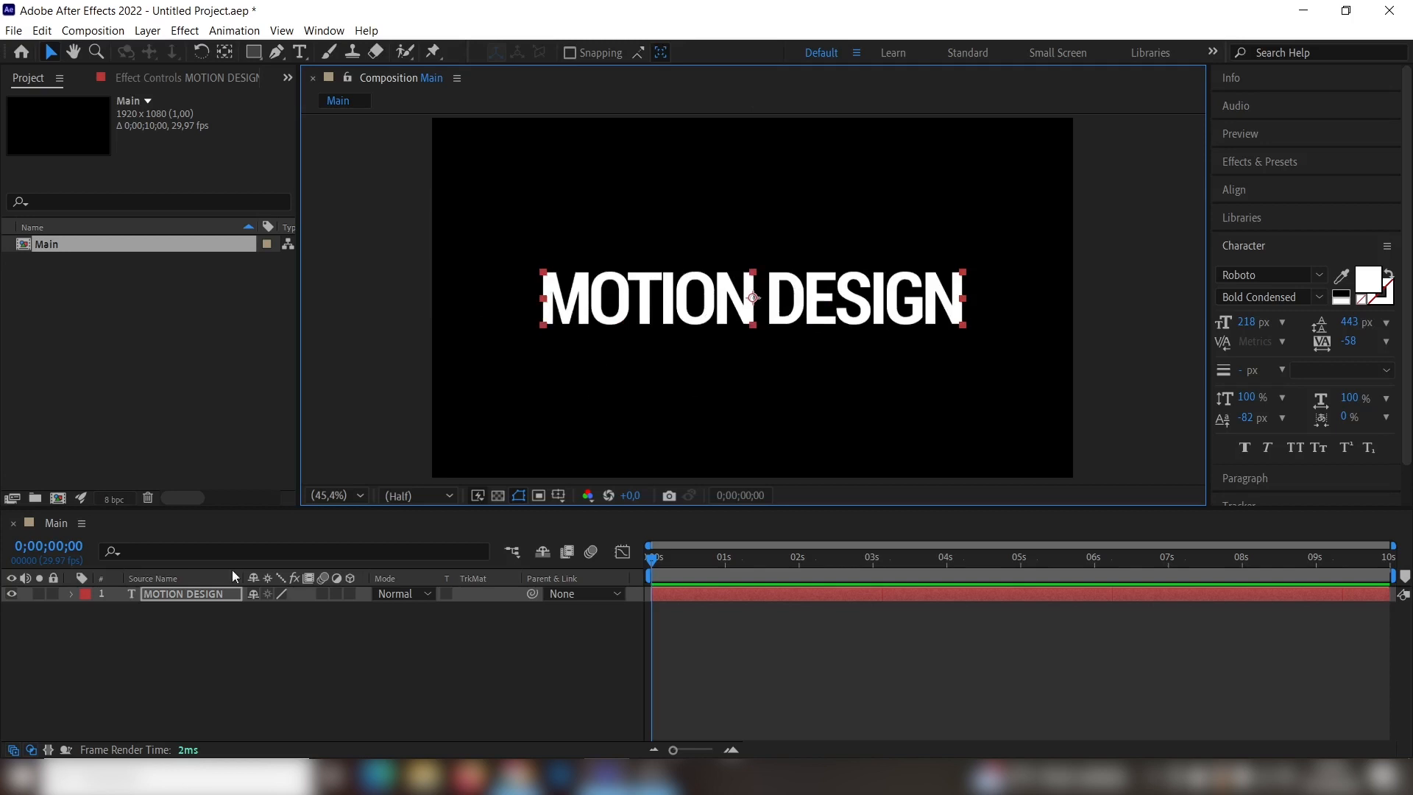
# - Add a Tracking animator to the MOTION DESIGN text layer
pyautogui.click(72, 594)
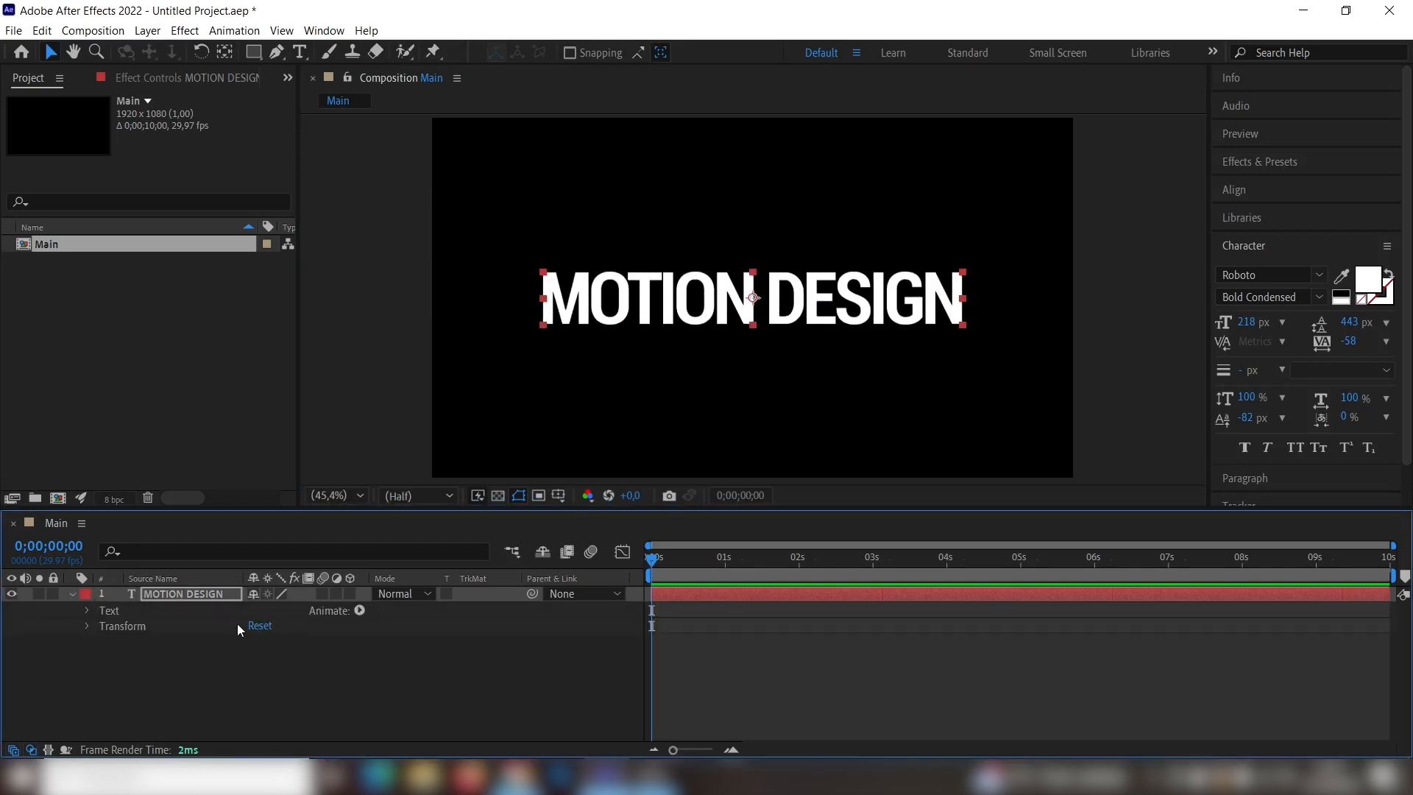
pyautogui.click(359, 611)
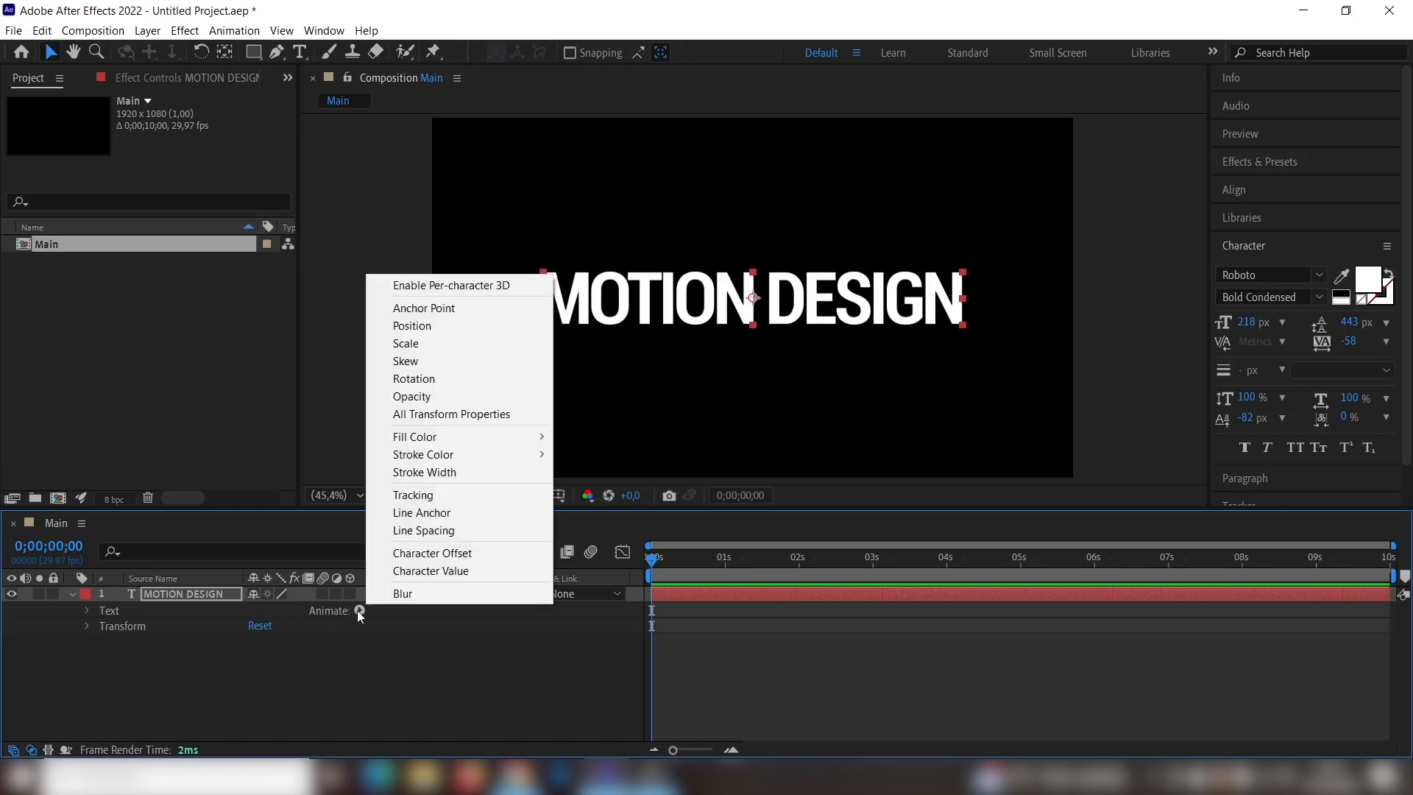
pyautogui.click(450, 501)
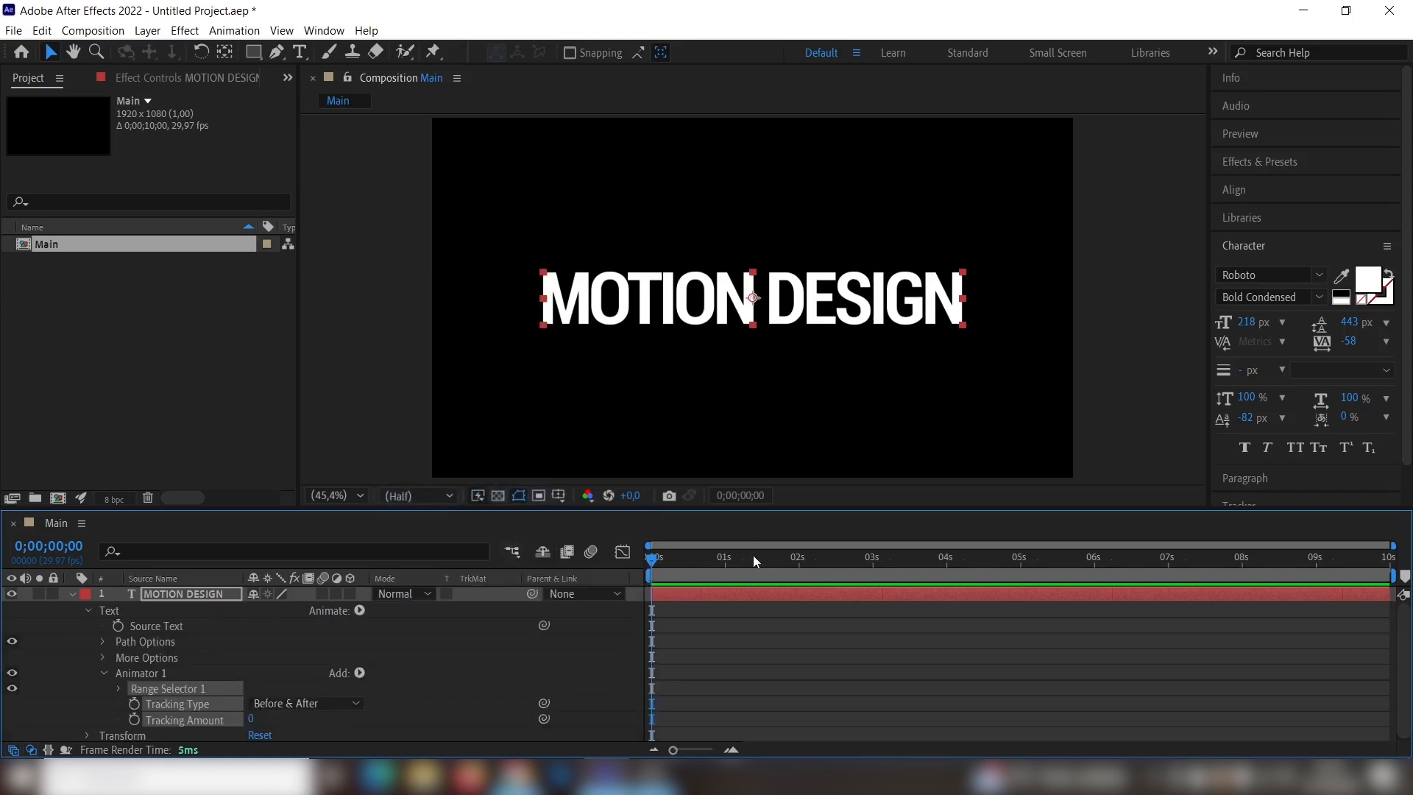
pyautogui.click(377, 706)
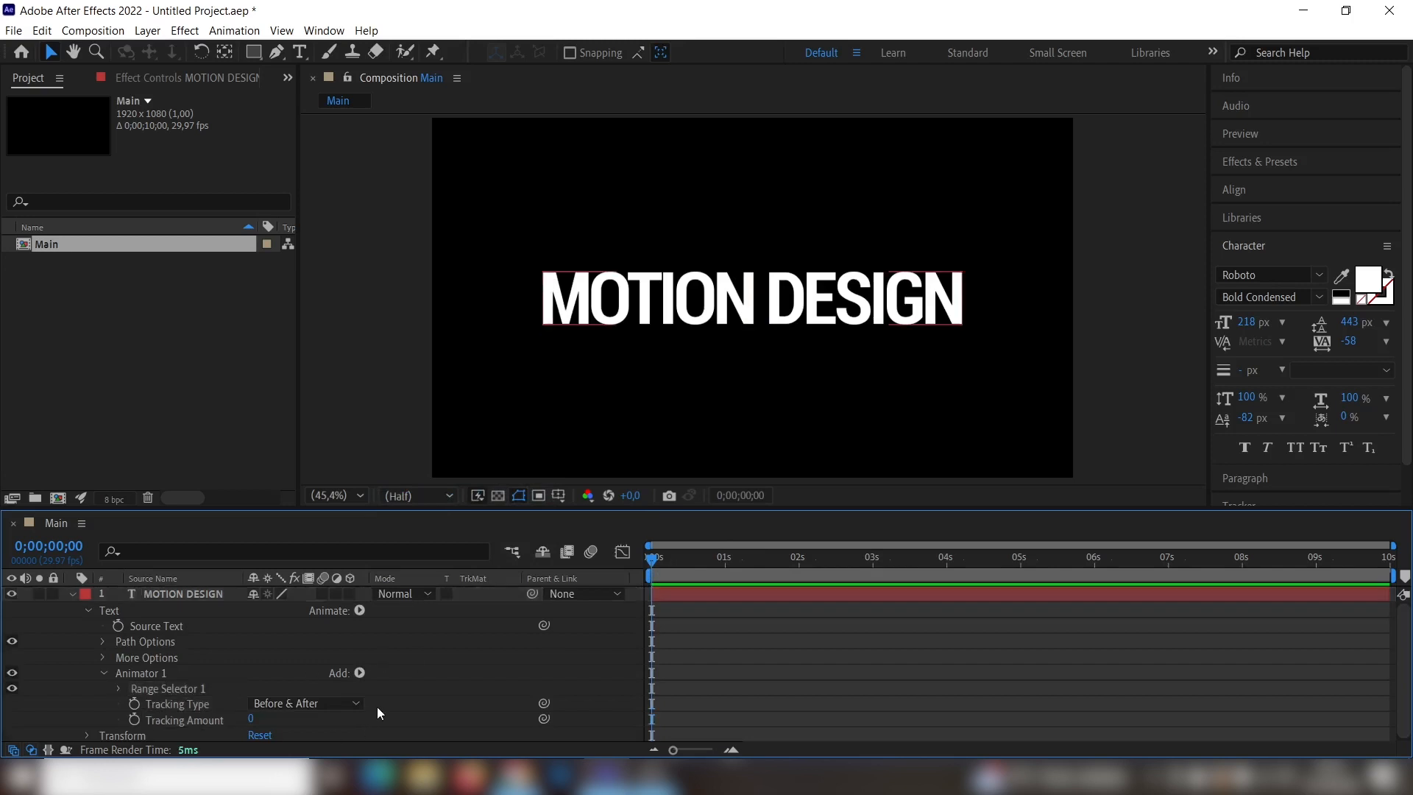
# - Keyframe the text's Tracking Amount at -77 on frame 0 and at 0 on frame 15
pyautogui.click(135, 719)
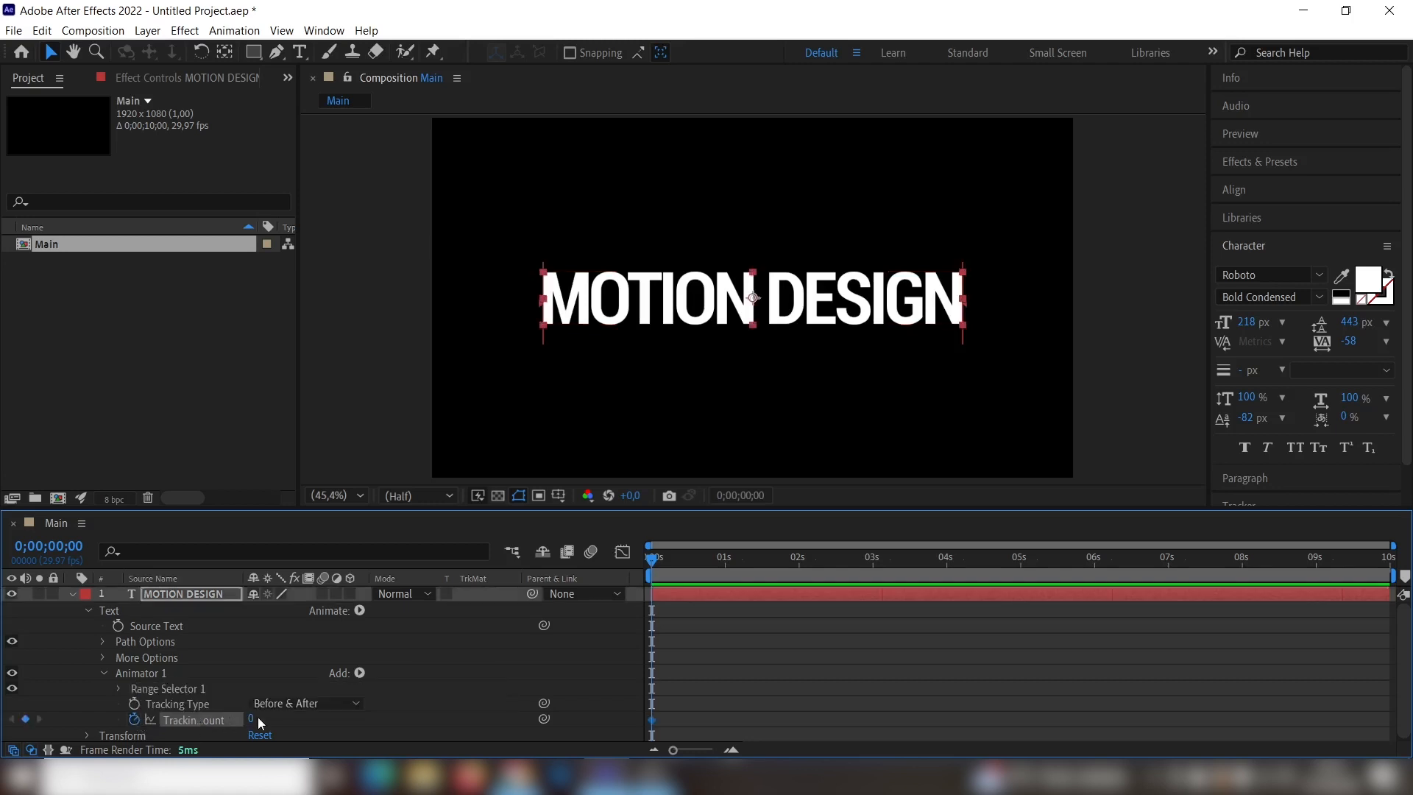
pyautogui.moveTo(250, 723); pyautogui.dragTo(179, 720)
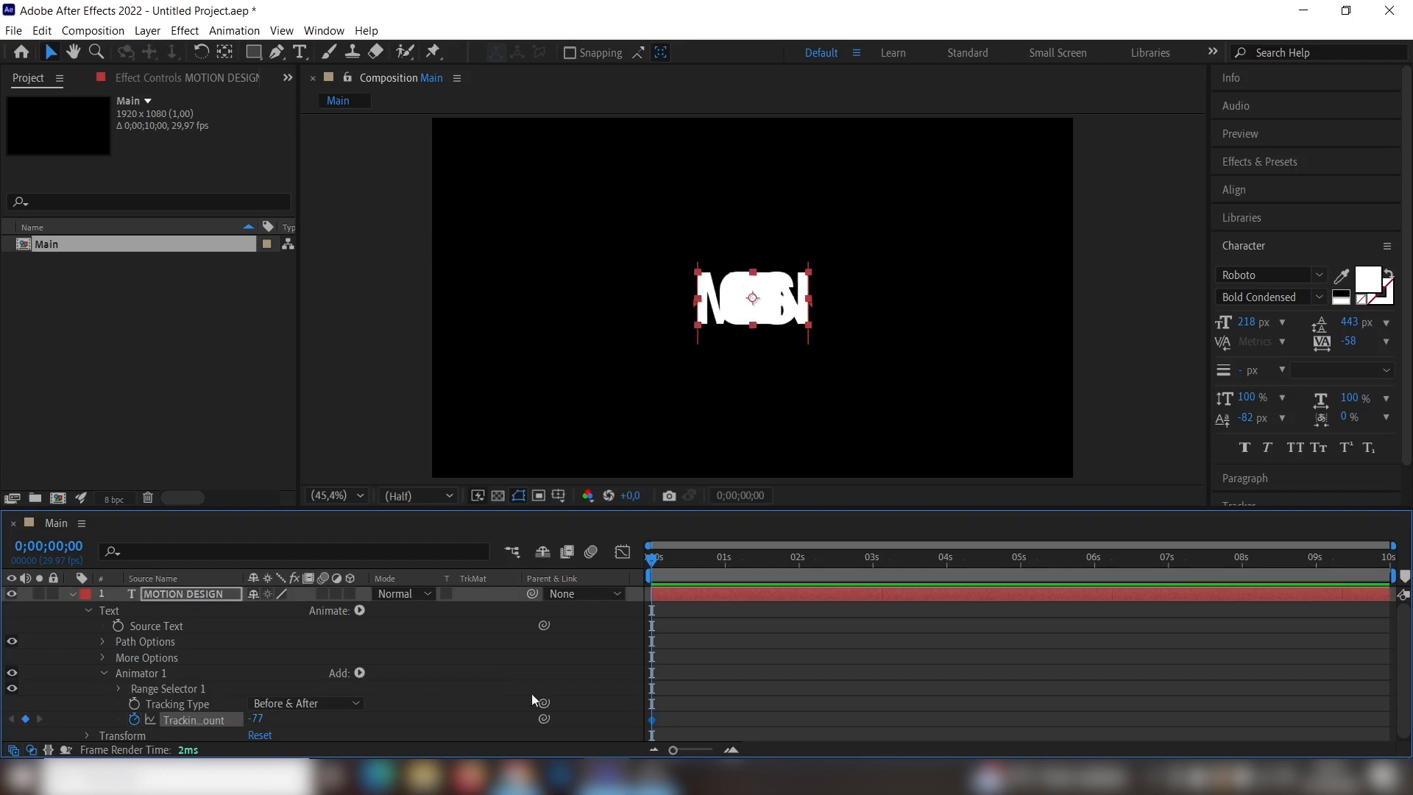
pyautogui.click(64, 545)
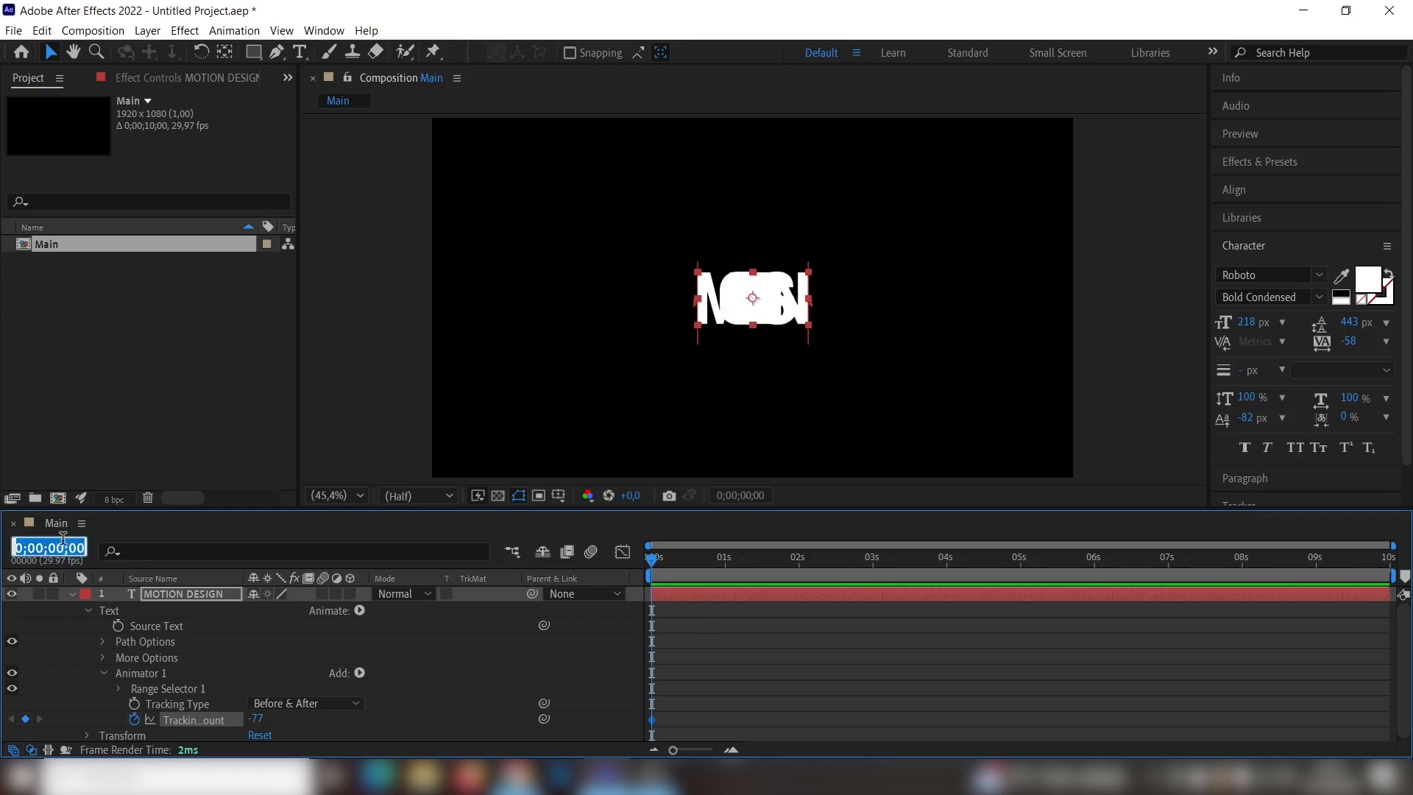
pyautogui.write('15')
pyautogui.press('Return')
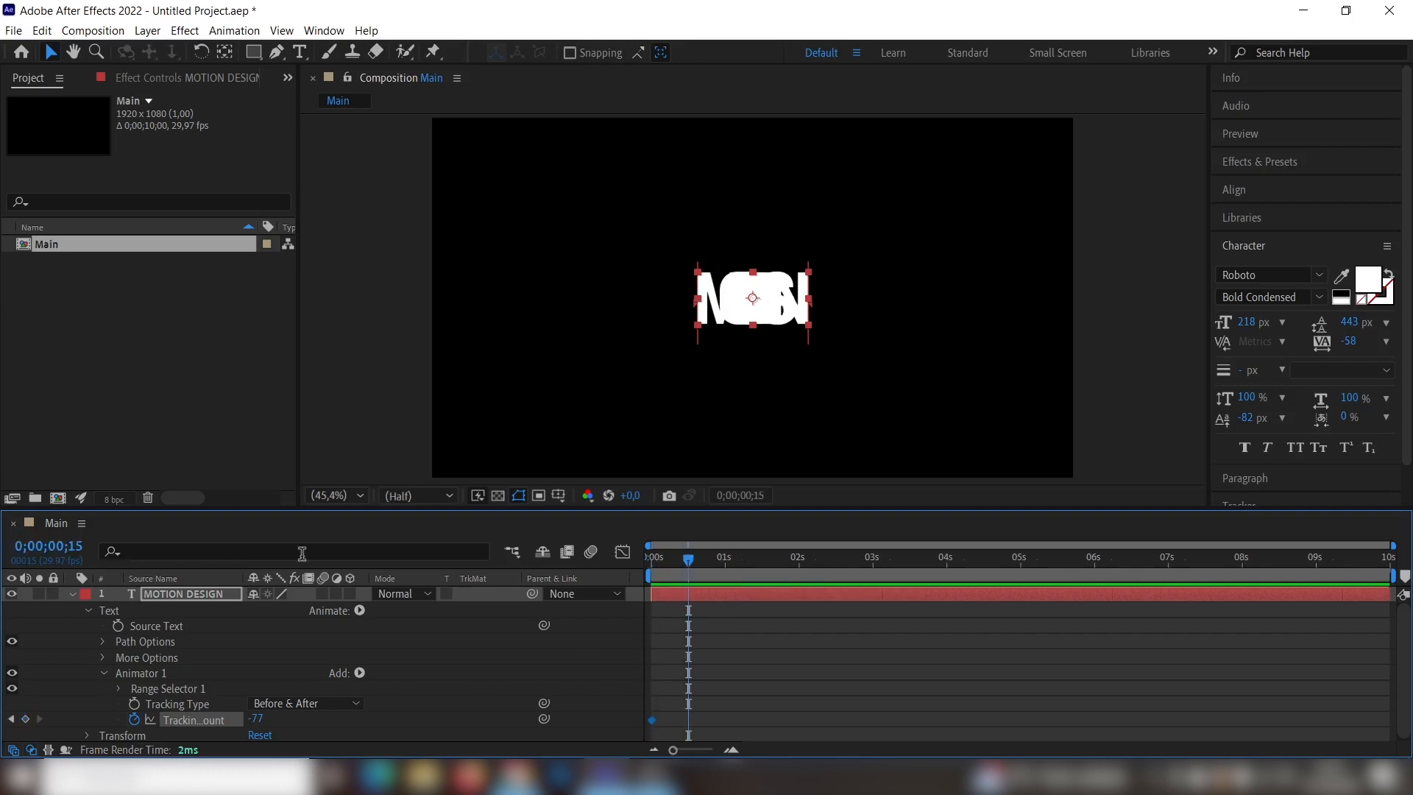
pyautogui.moveTo(256, 719); pyautogui.dragTo(321, 711)
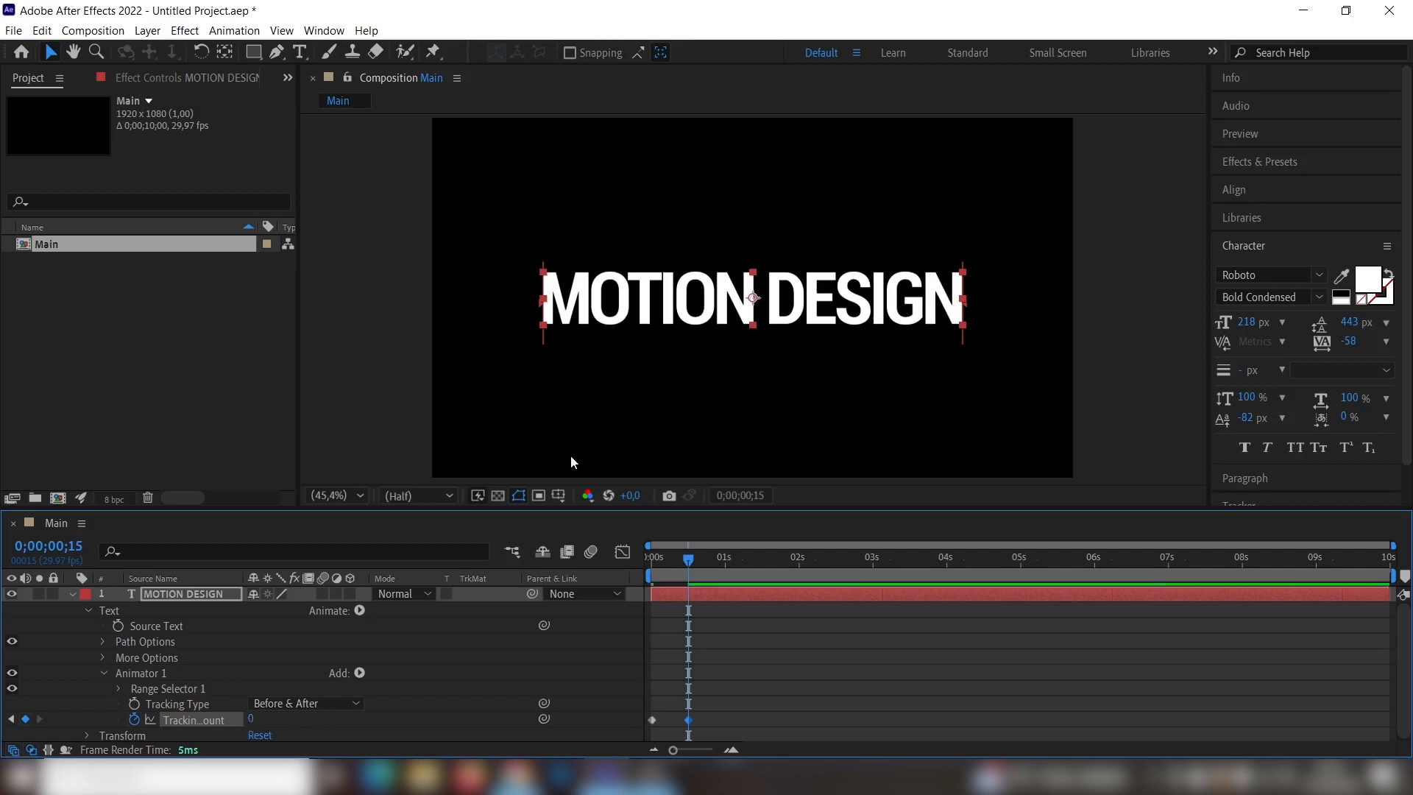
# - Apply Easy Ease to both Tracking Amount keyframes
pyautogui.moveTo(728, 705); pyautogui.dragTo(643, 730)
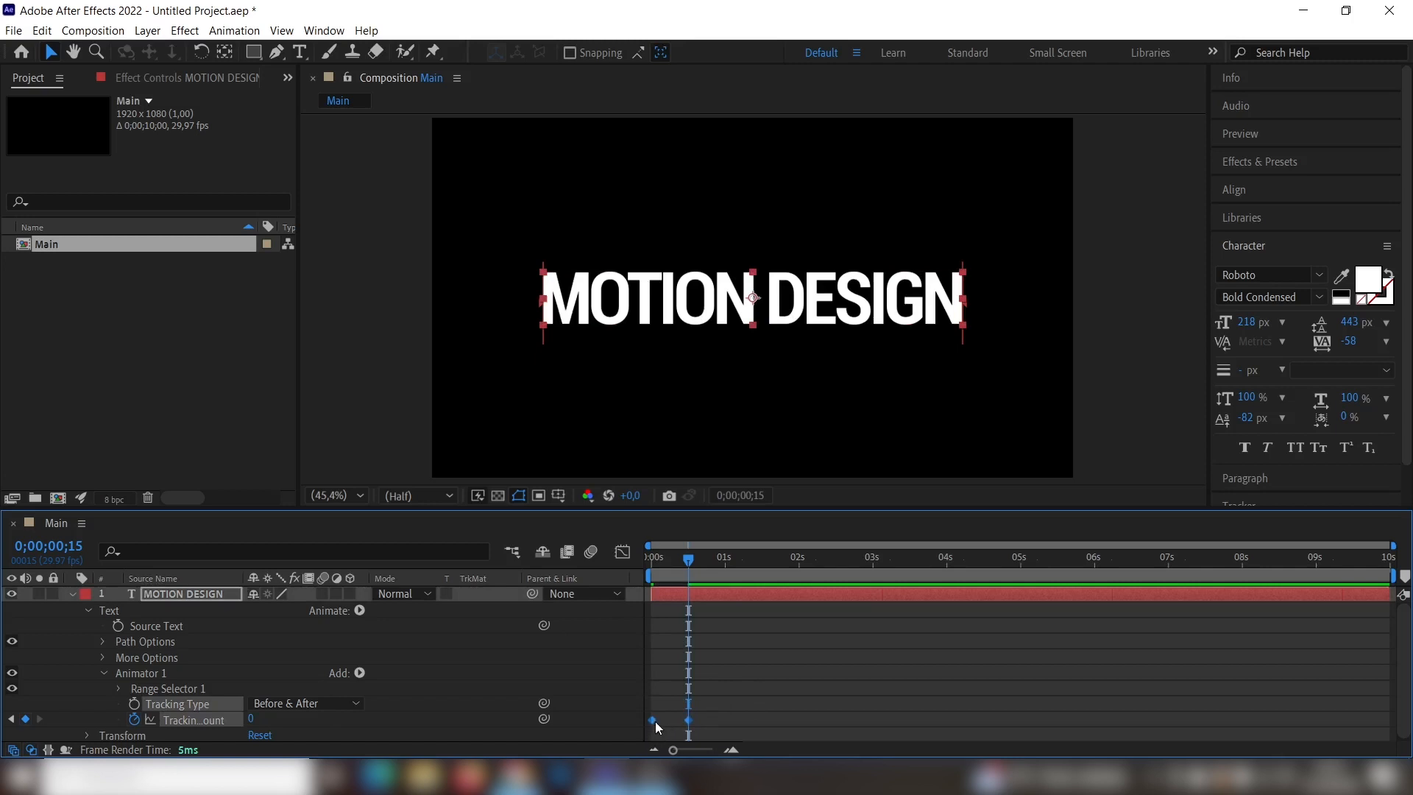
pyautogui.rightClick(655, 721)
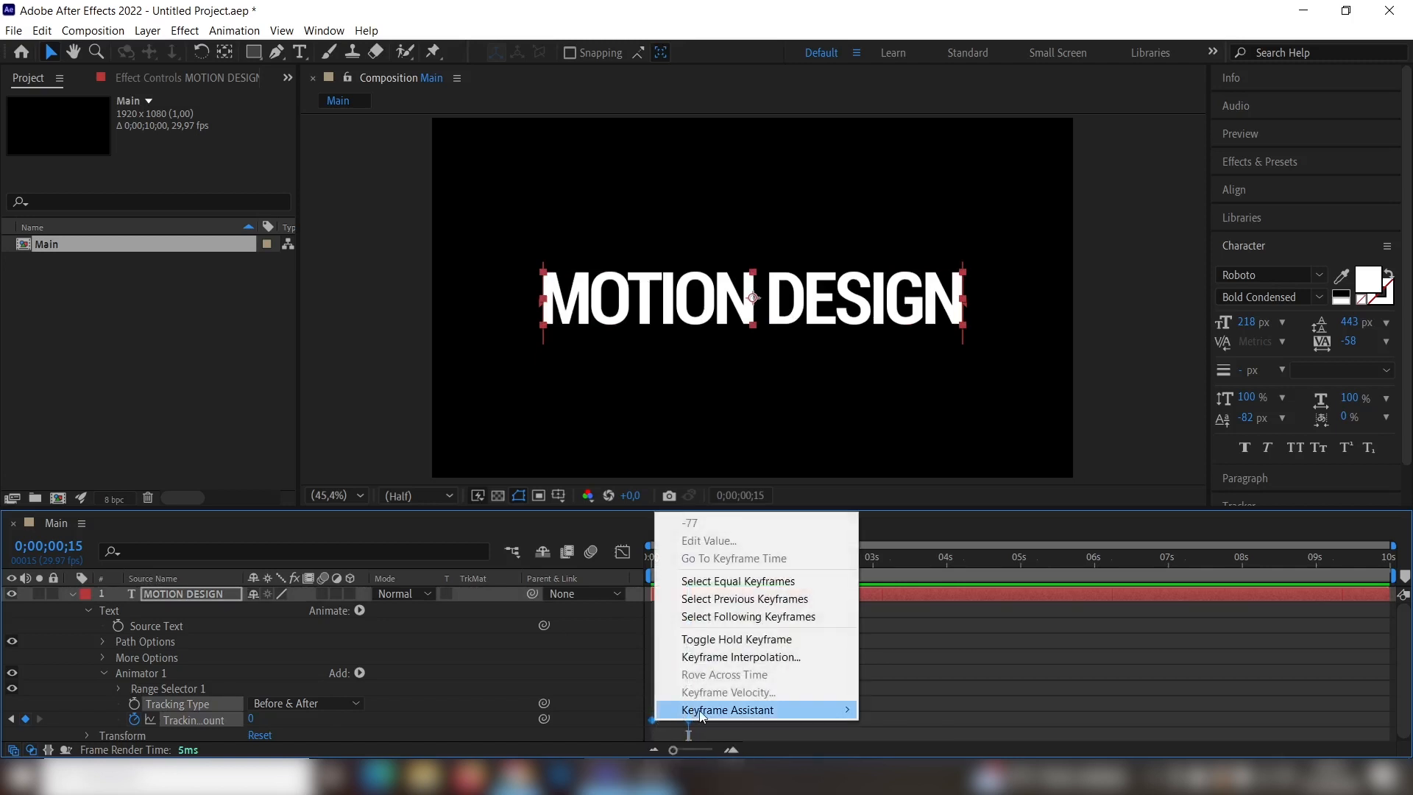
pyautogui.moveTo(705, 712)
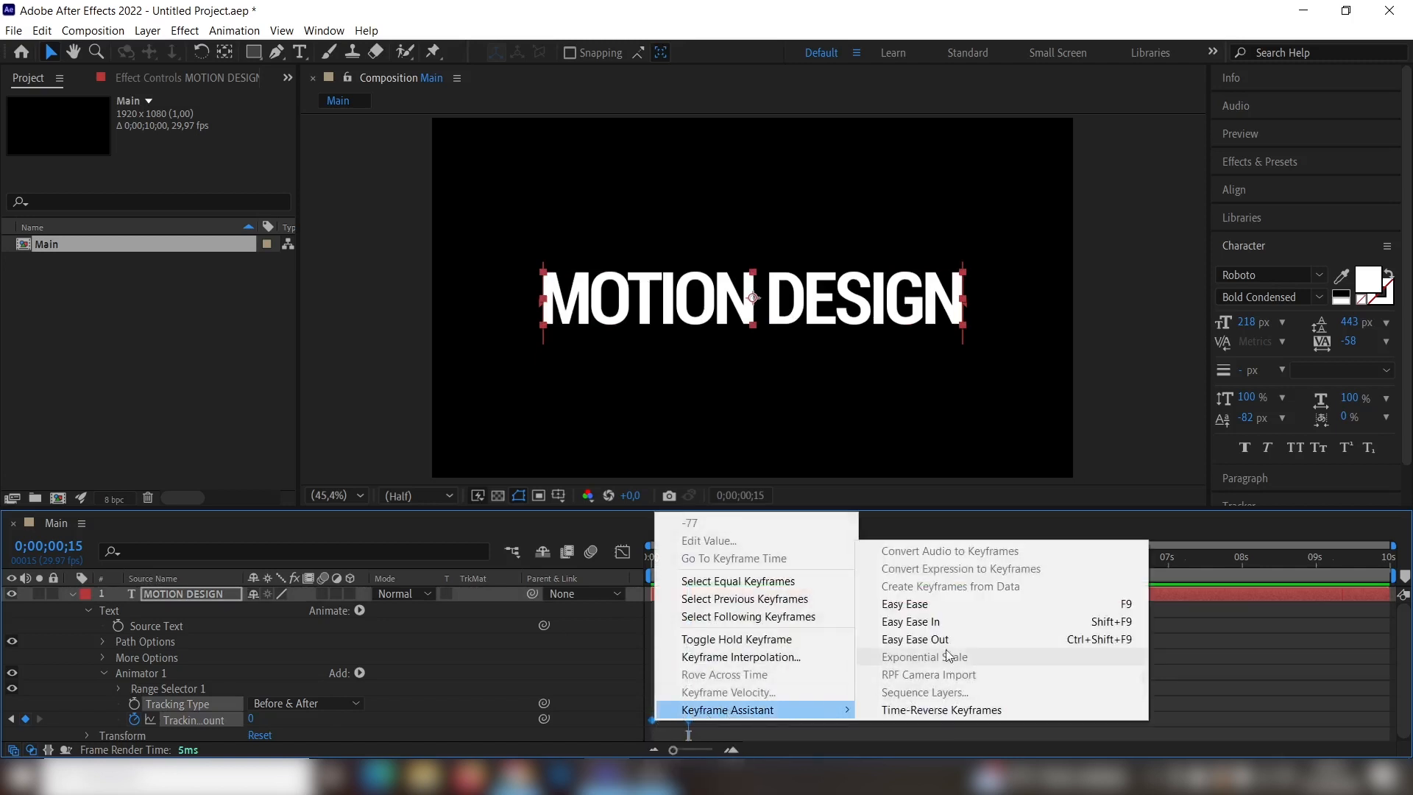
pyautogui.click(951, 605)
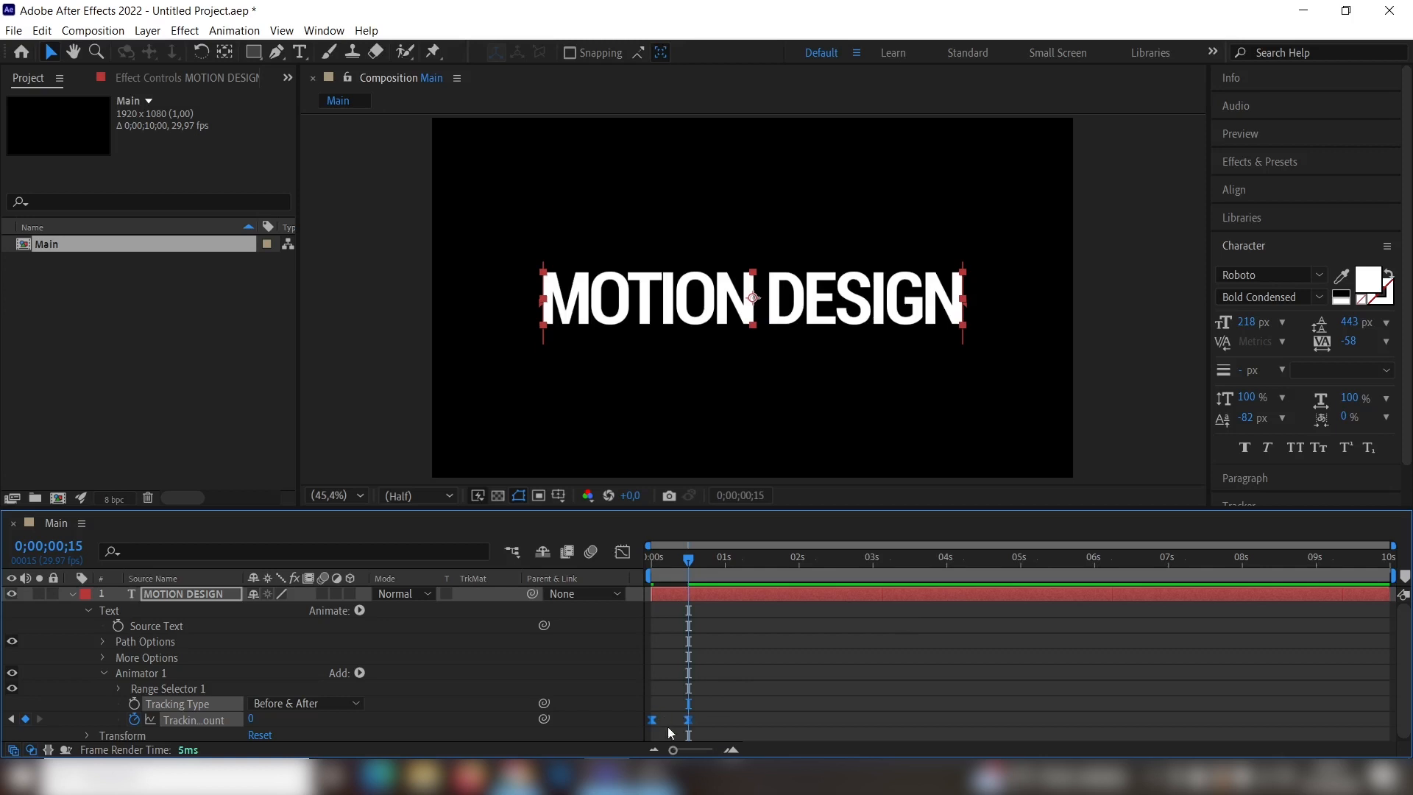
# - Lengthen the easing handles of both Tracking Amount keyframes in the speed graph to form a sharp peak between them
pyautogui.click(625, 552)
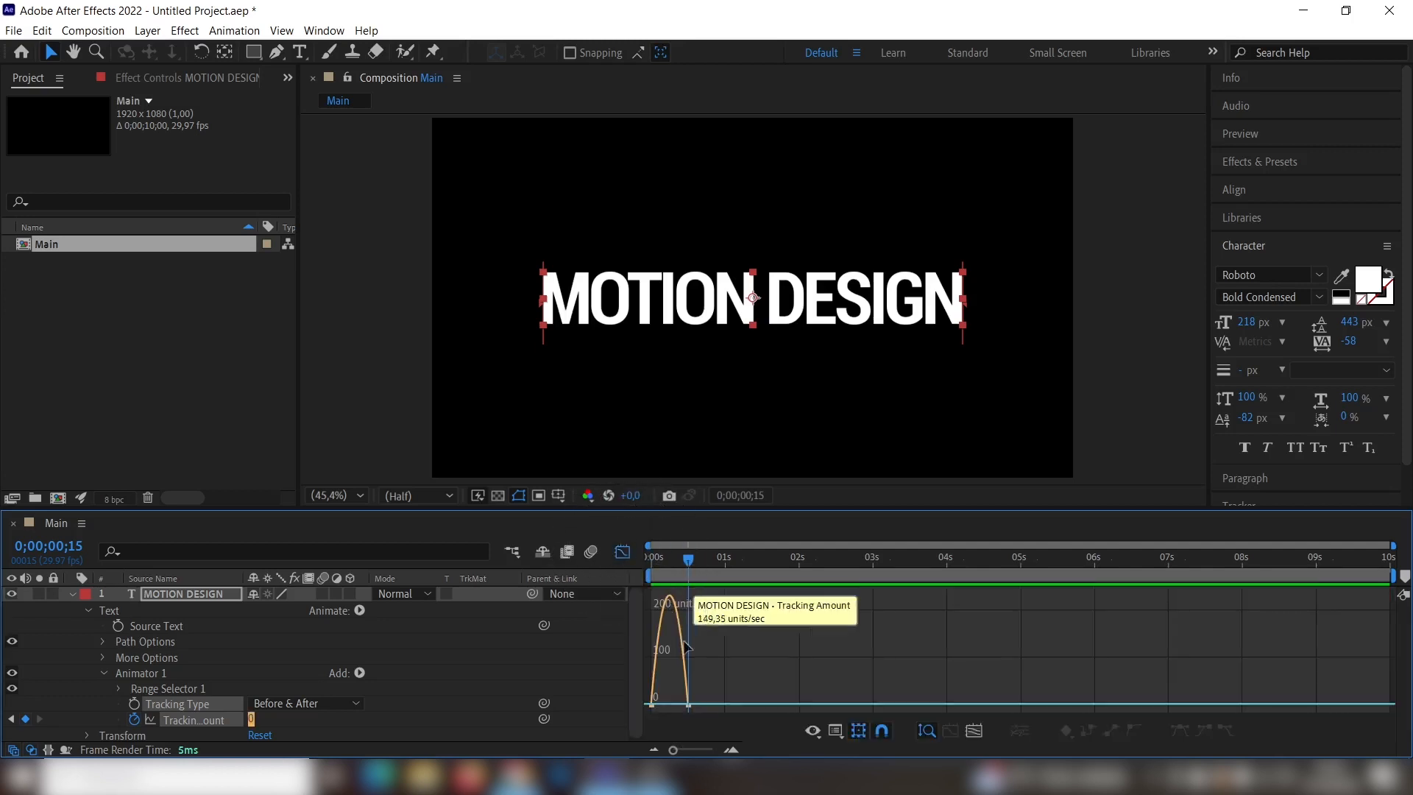
pyautogui.click(837, 732)
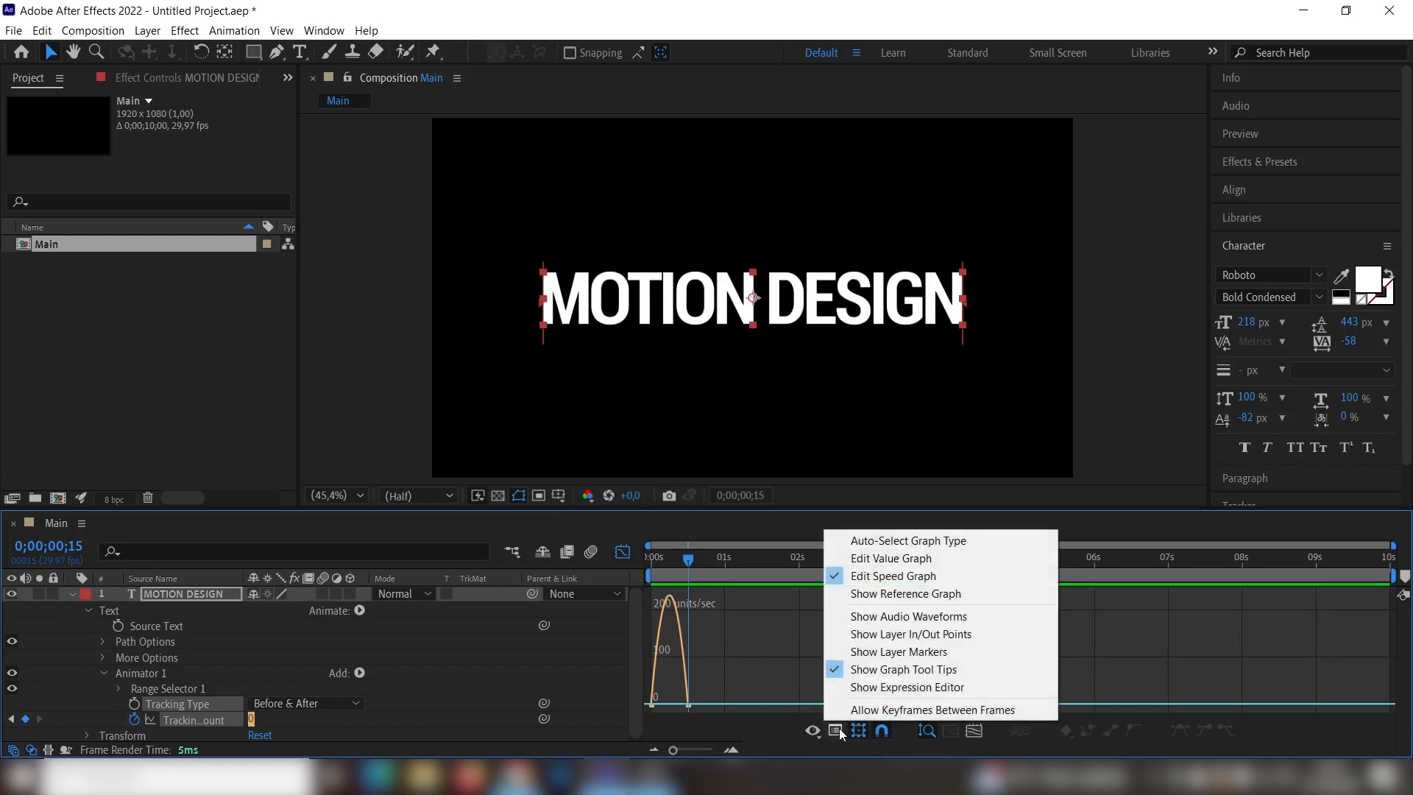
pyautogui.click(907, 585)
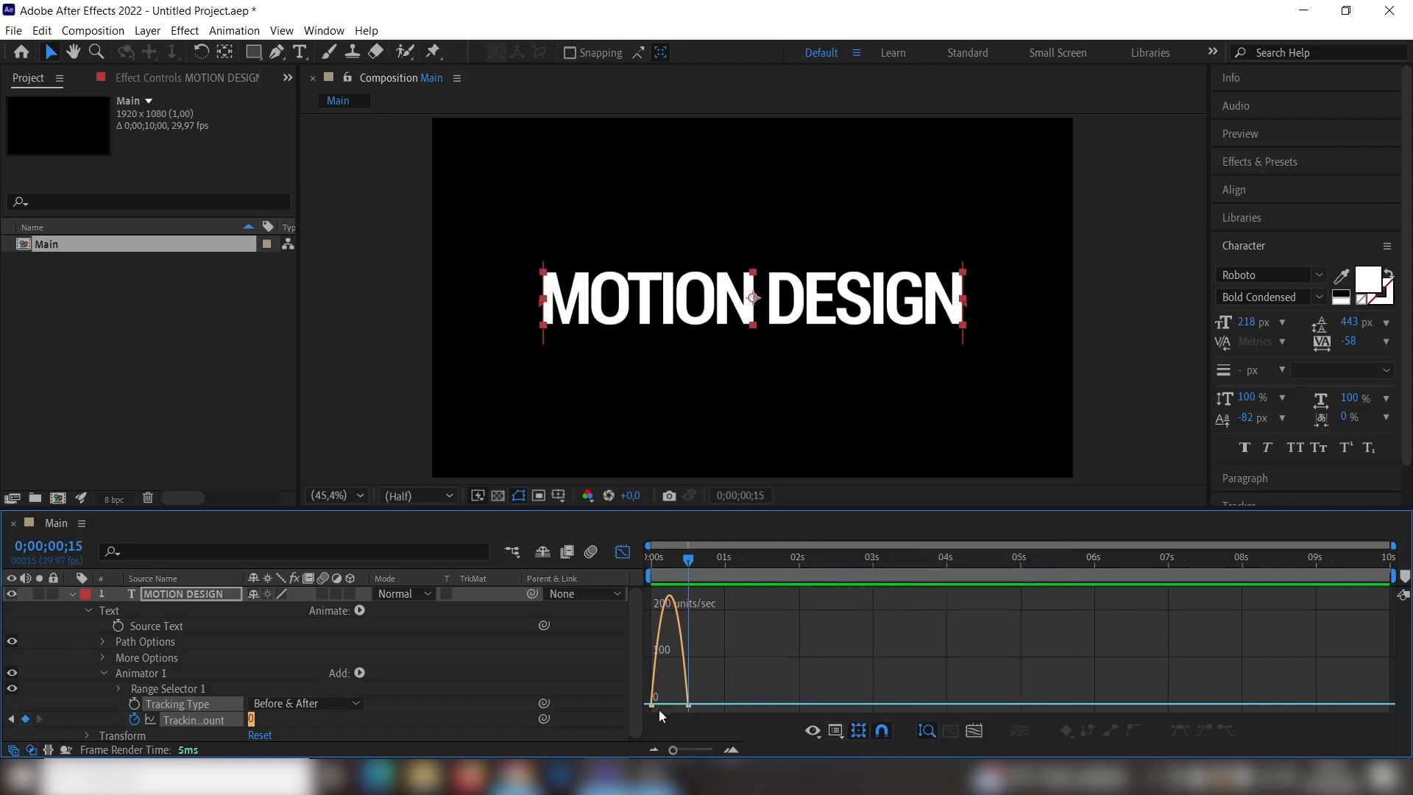
pyautogui.click(690, 708)
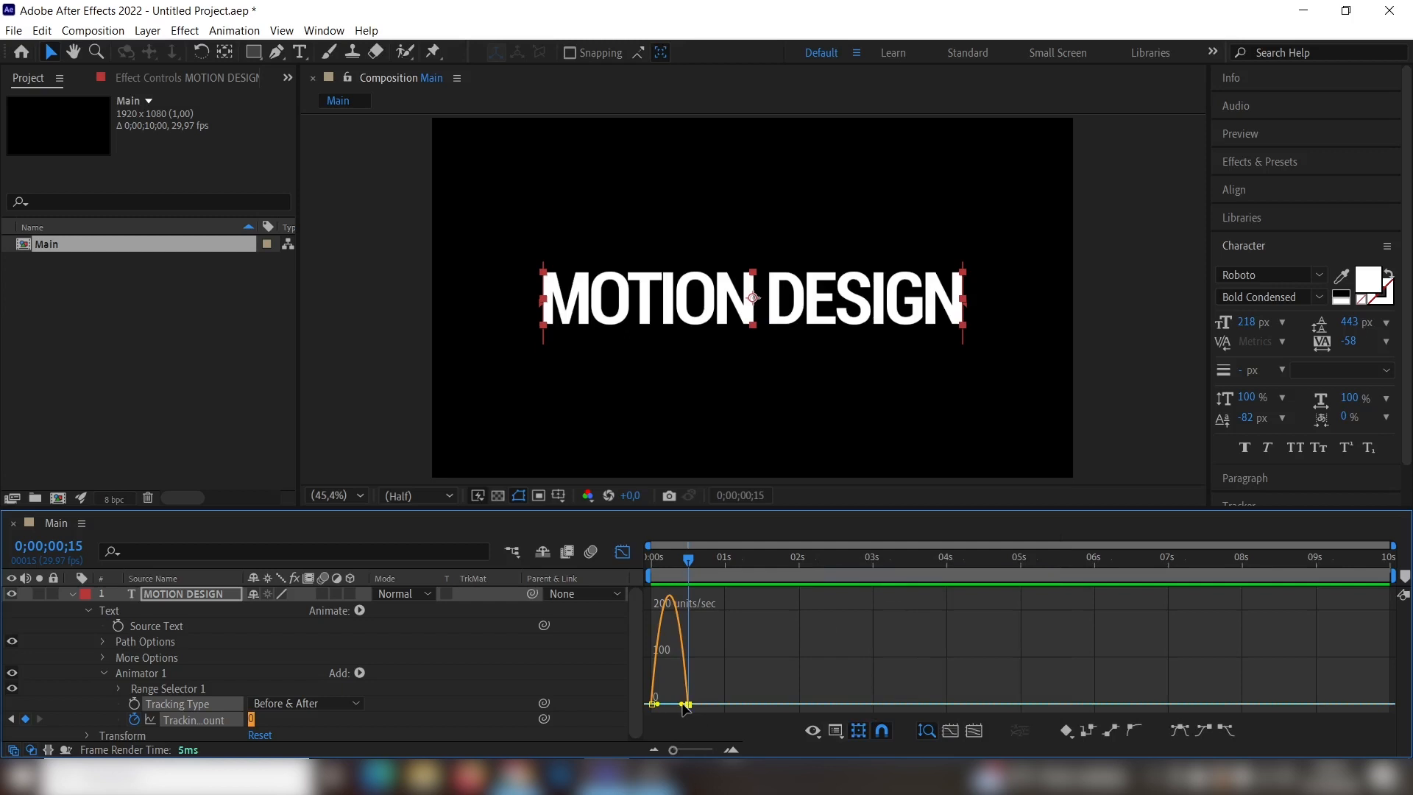
pyautogui.moveTo(684, 708); pyautogui.dragTo(666, 709)
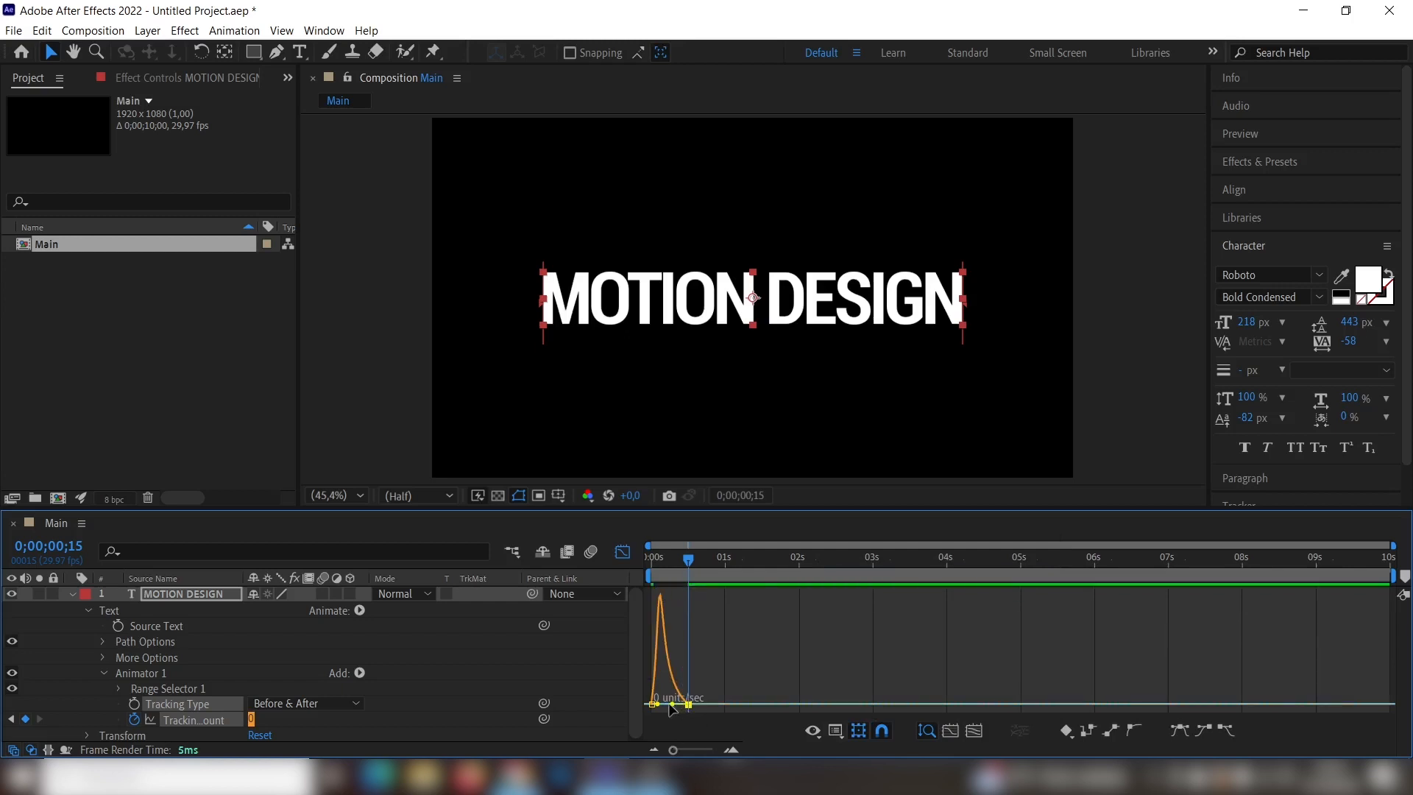
pyautogui.moveTo(660, 707); pyautogui.dragTo(666, 704)
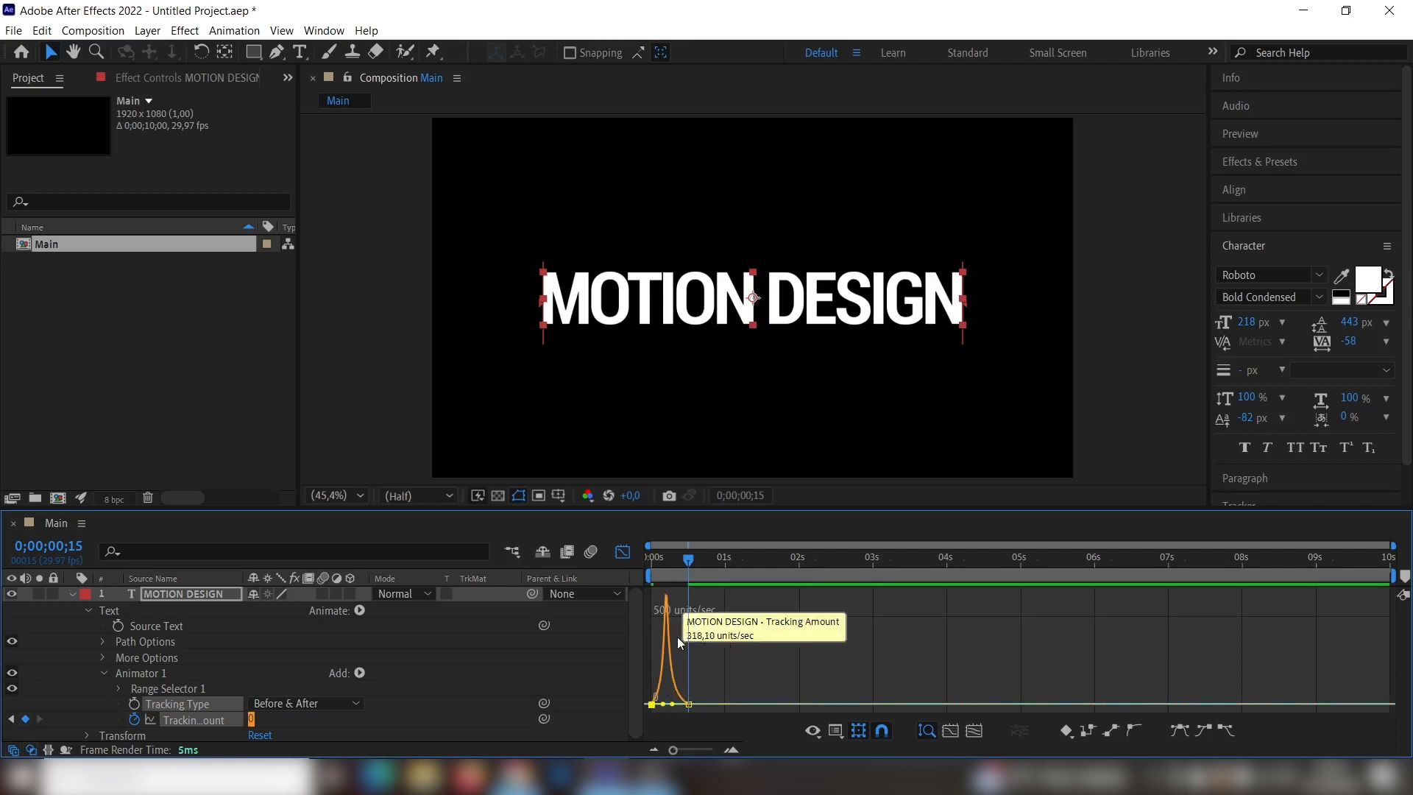
pyautogui.click(622, 552)
# - Keyframe the MOTION DESIGN layer's opacity at 100% on frame 15 and at 0% on frame 0
pyautogui.click(205, 592)
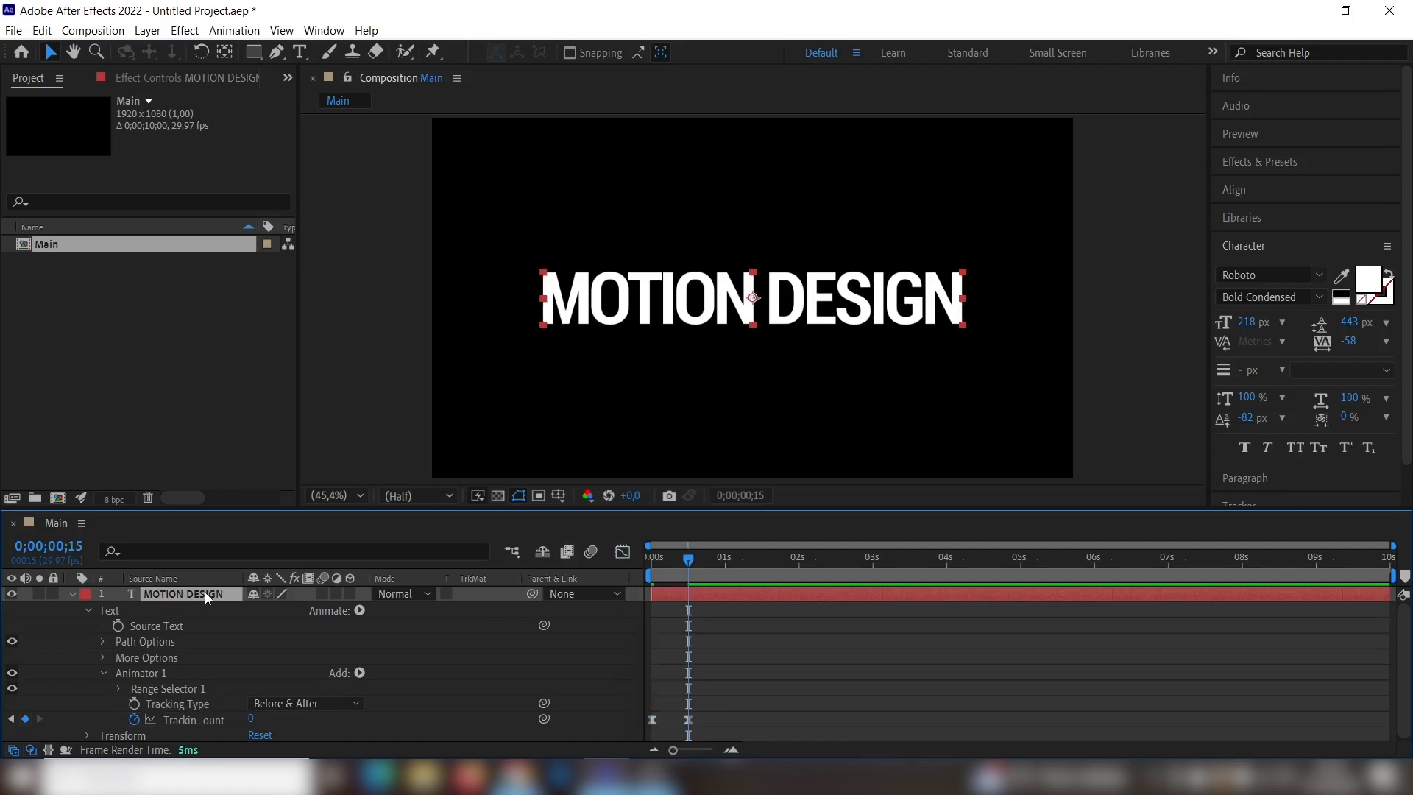
pyautogui.press('t')
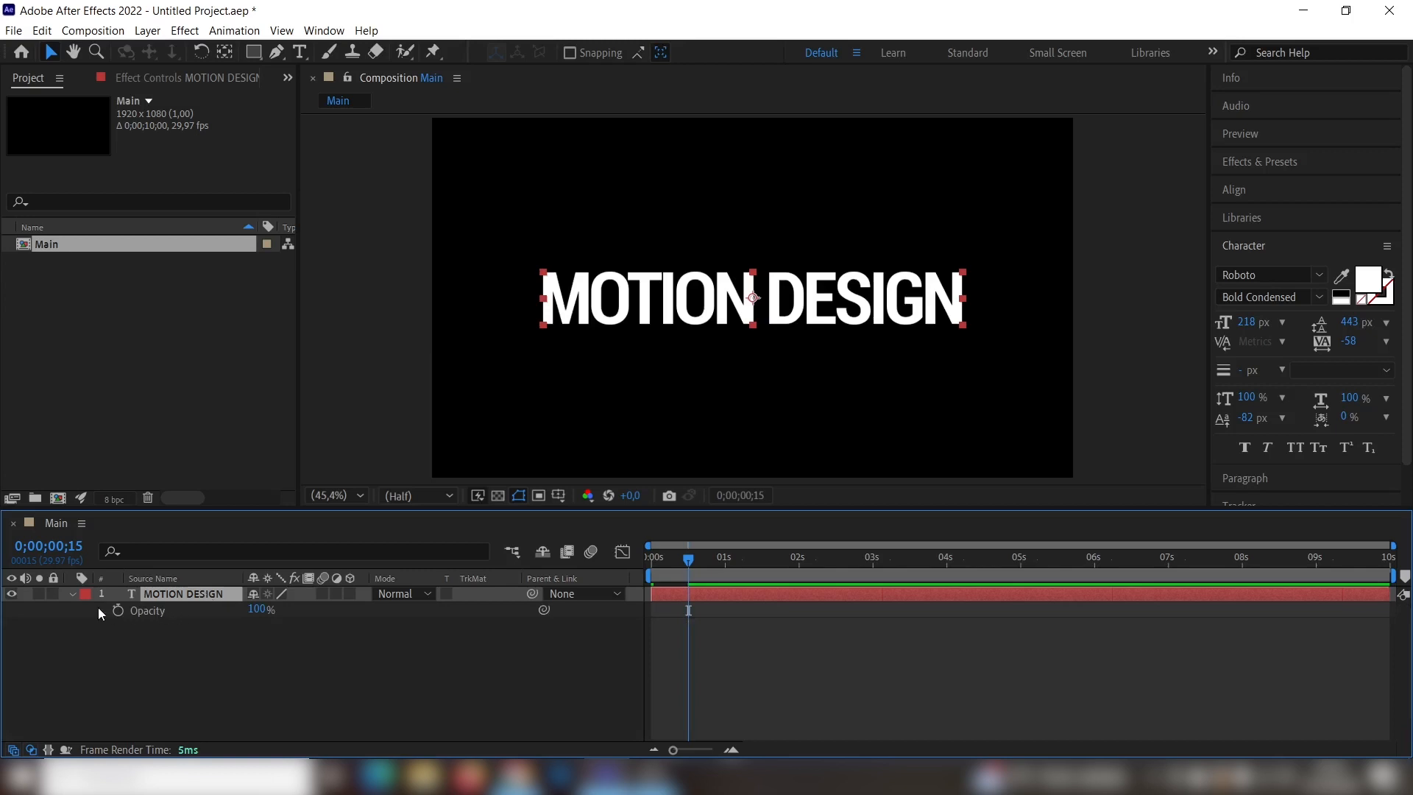
pyautogui.click(117, 611)
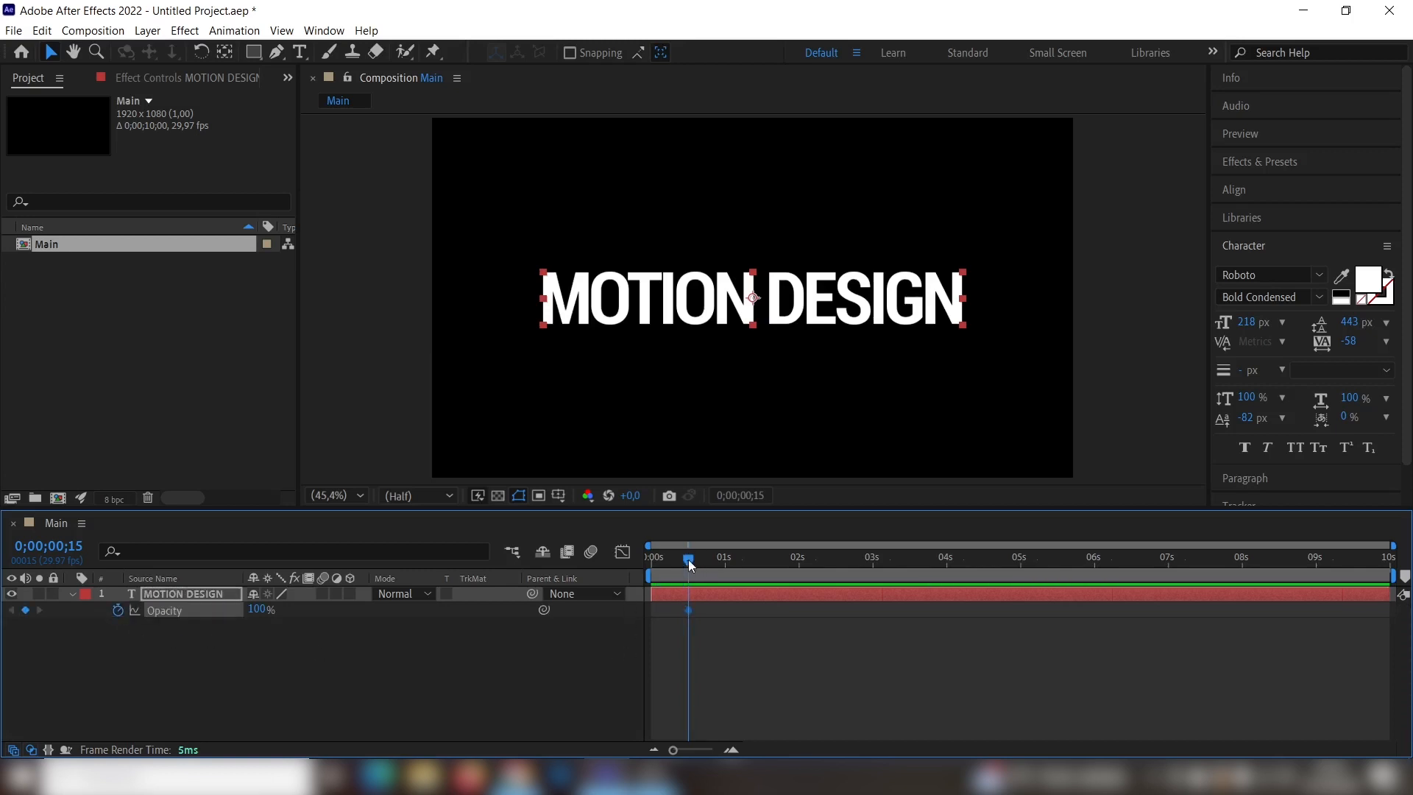
pyautogui.moveTo(688, 560); pyautogui.dragTo(629, 562)
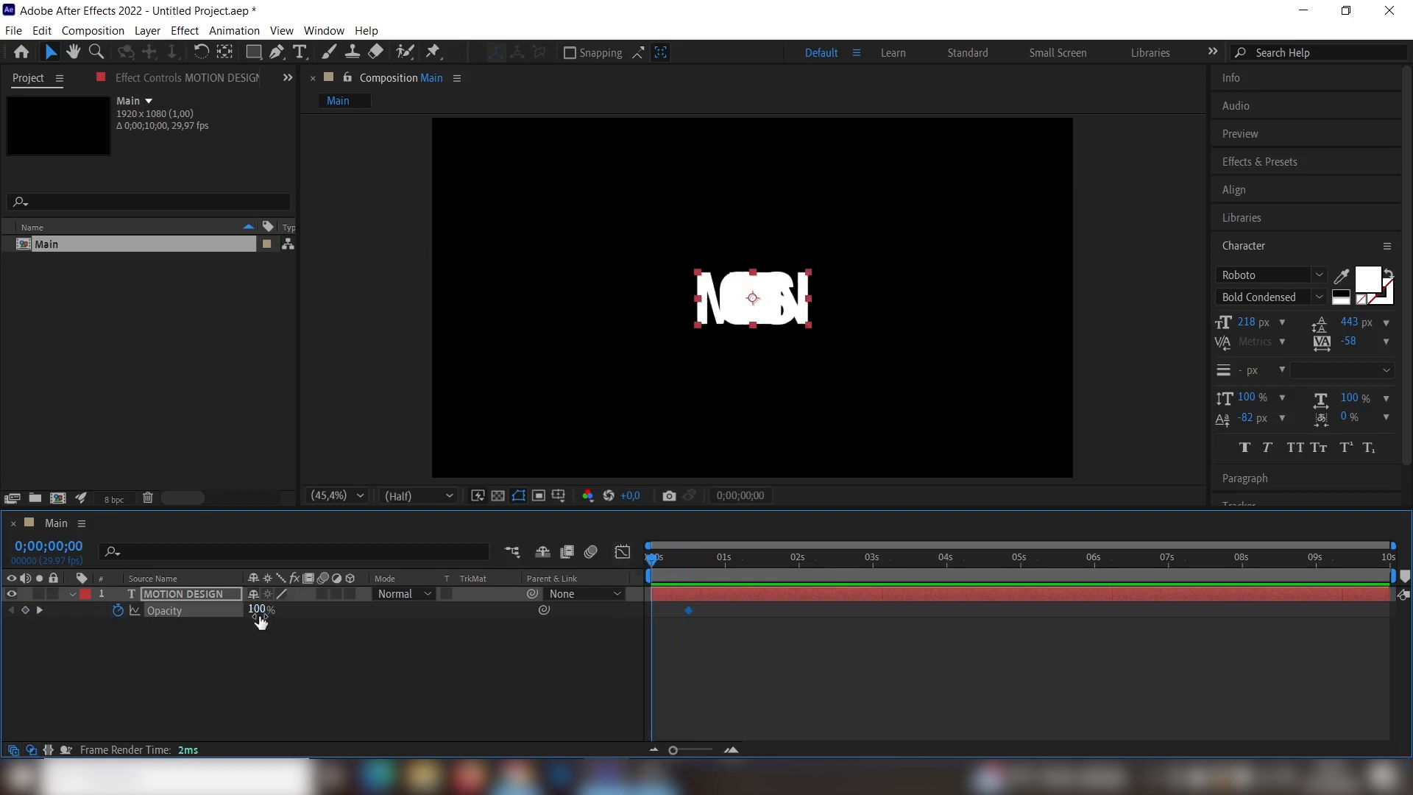
pyautogui.moveTo(257, 611); pyautogui.dragTo(117, 621)
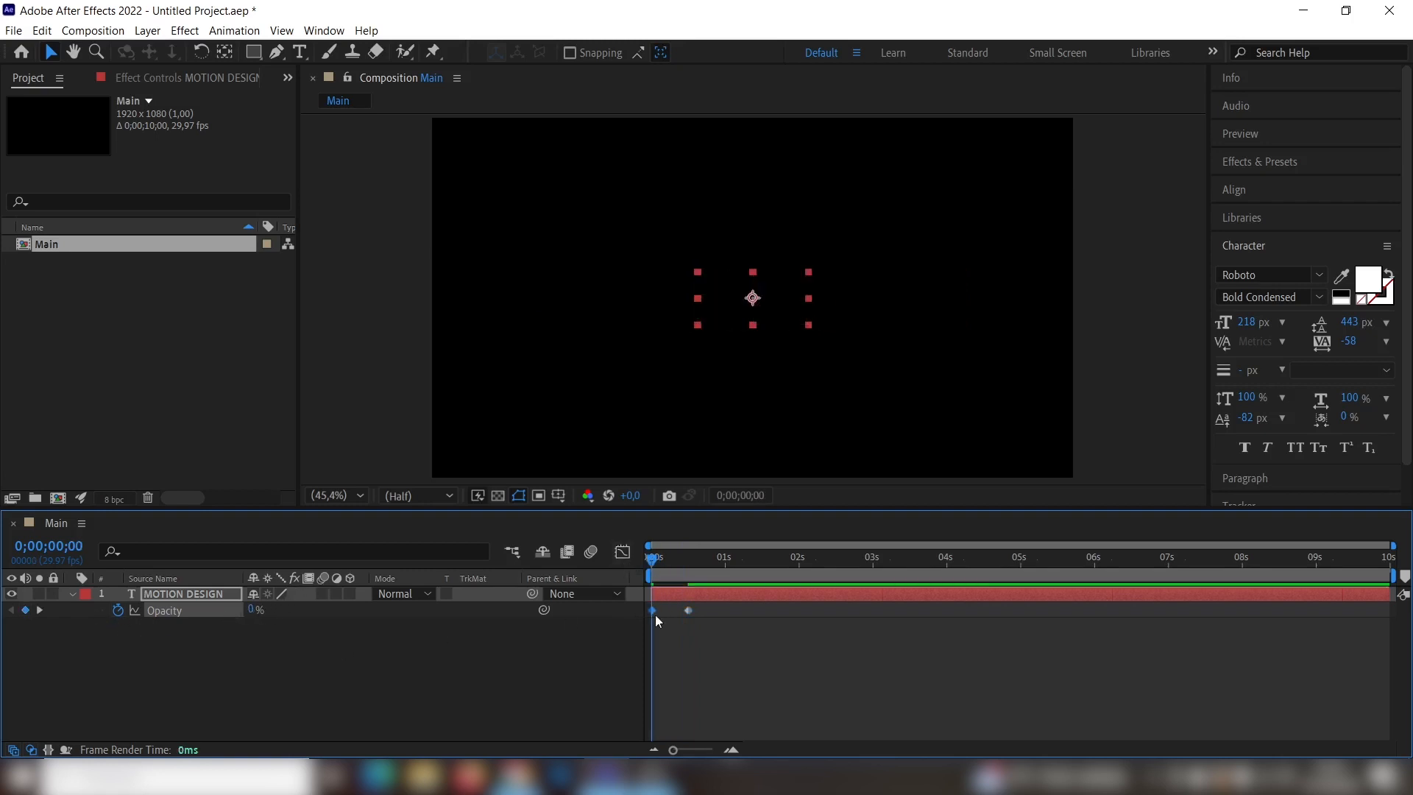
# - Ease both opacity keyframes and lengthen their handles in the speed graph to form a sharp peak between them
pyautogui.moveTo(730, 641); pyautogui.dragTo(643, 602)
pyautogui.click(623, 555)
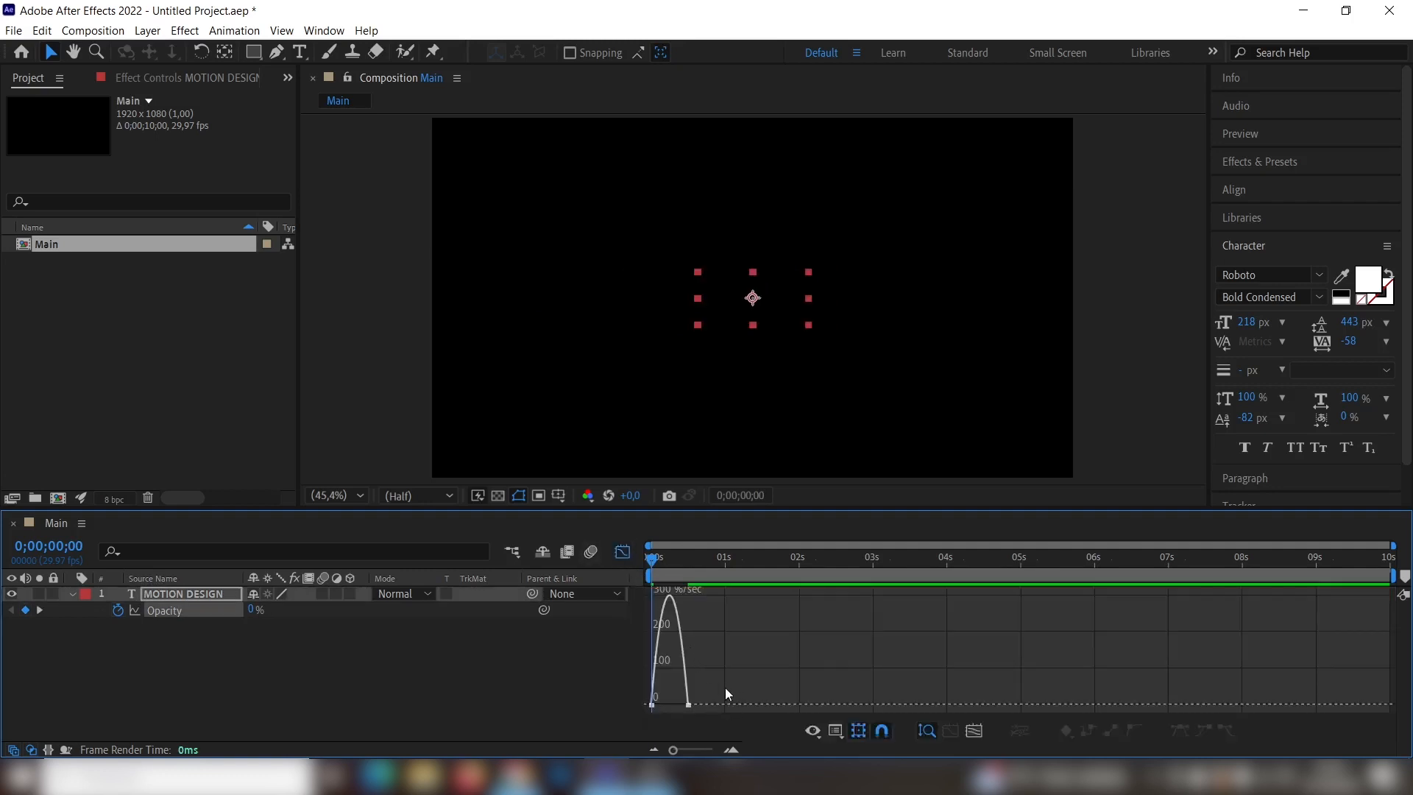
pyautogui.click(660, 707)
pyautogui.moveTo(660, 706); pyautogui.dragTo(680, 707)
pyautogui.click(682, 709)
pyautogui.click(689, 706)
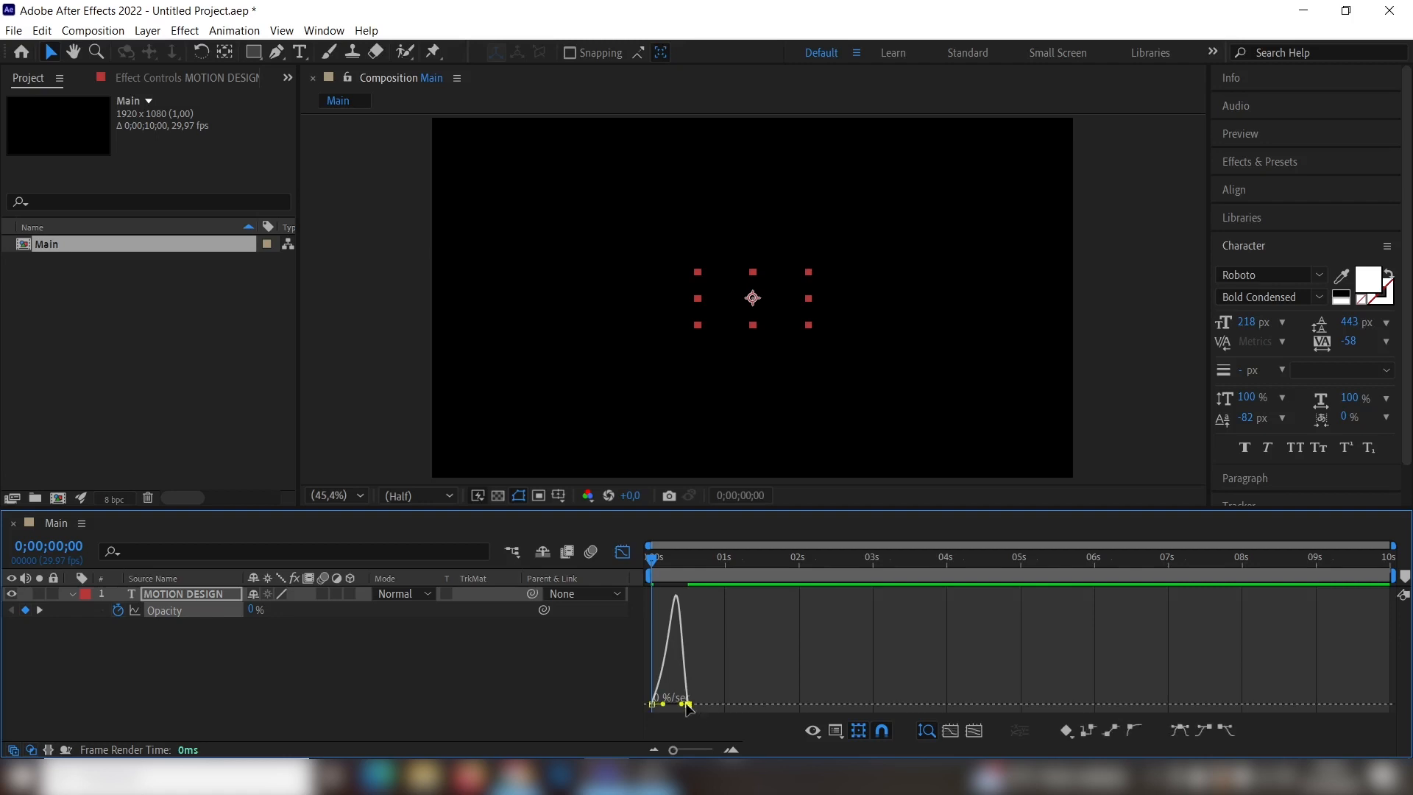
pyautogui.moveTo(679, 705); pyautogui.dragTo(685, 711)
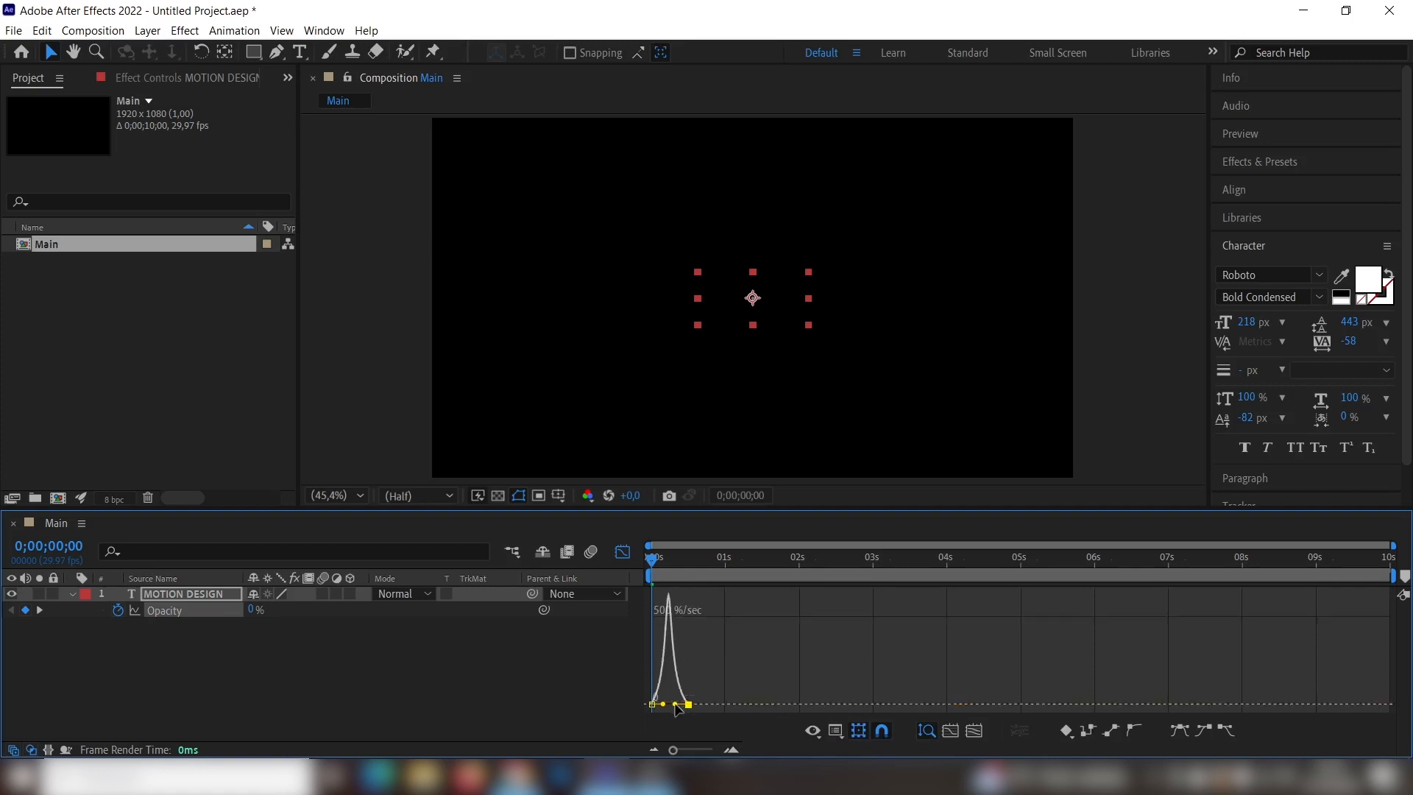
pyautogui.click(623, 552)
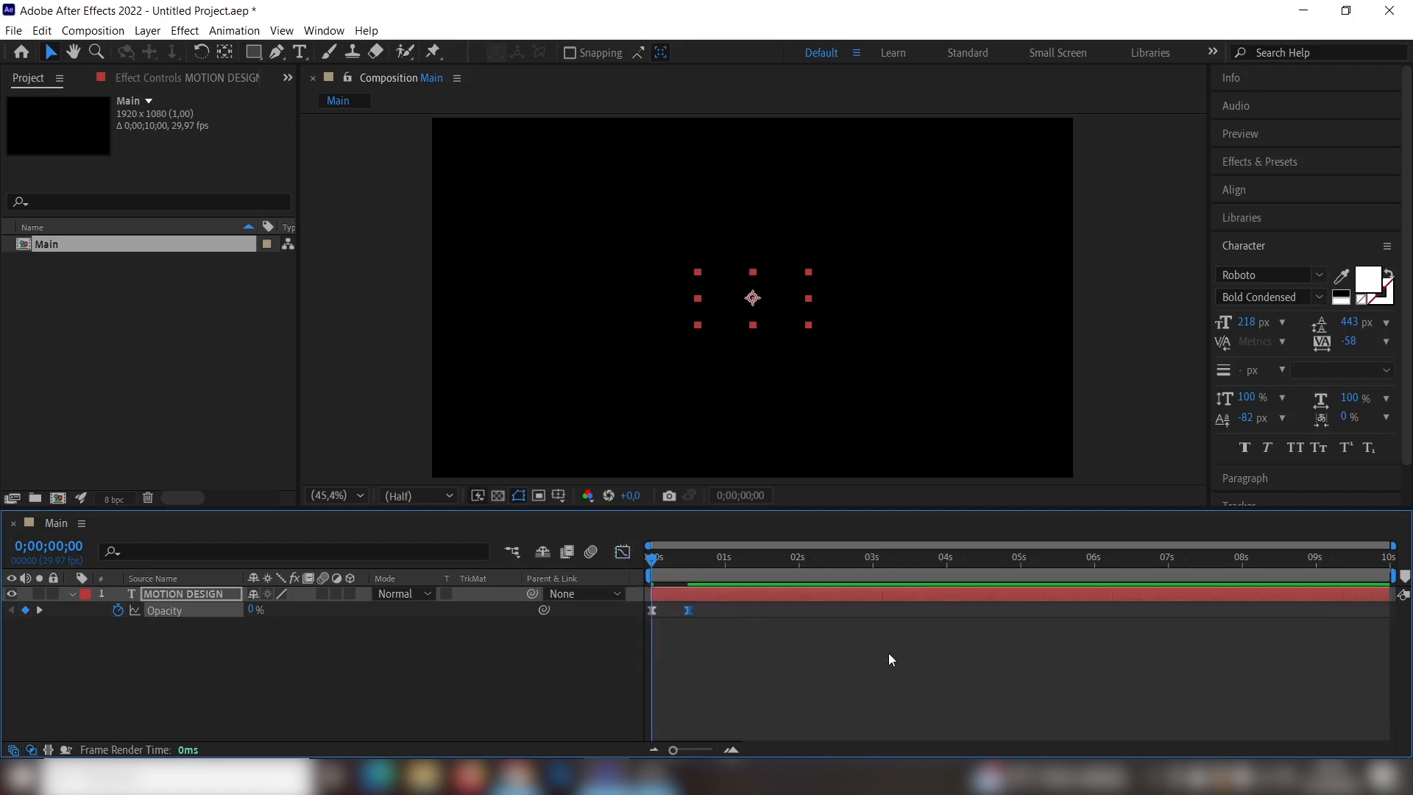
# - Play back the composition to preview the text's tracking and opacity animation
pyautogui.press('space')
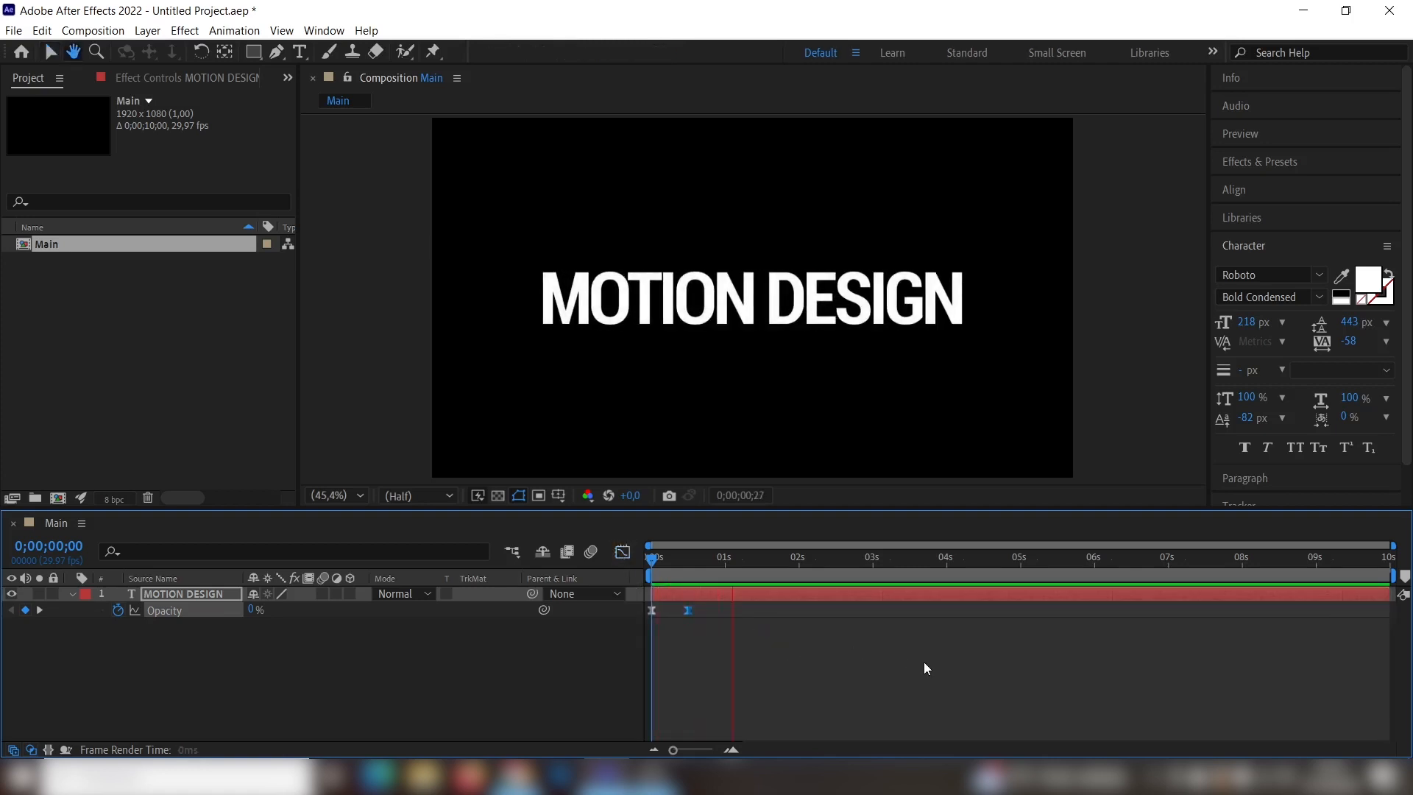
pyautogui.press('space')
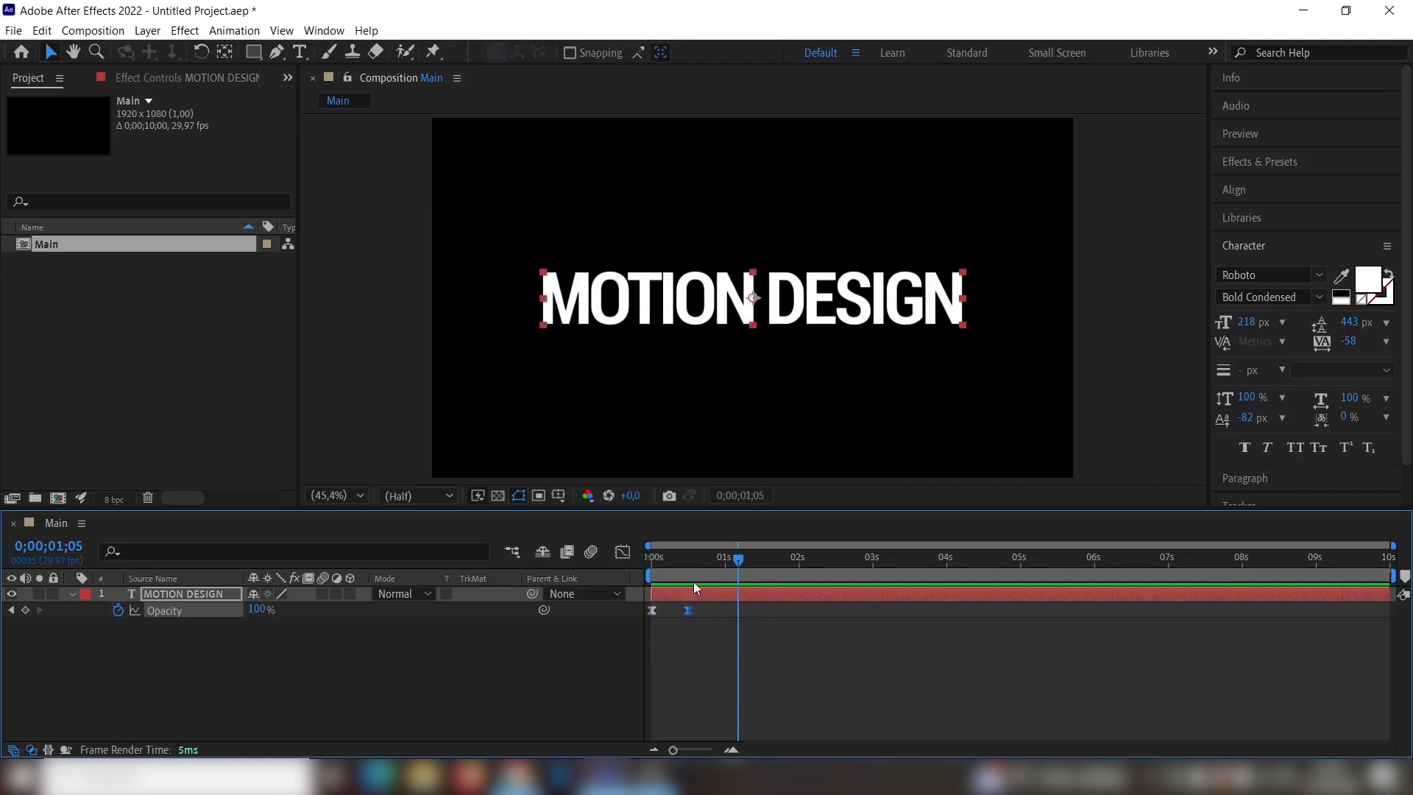
# - Start keyframing the MOTION DESIGN layer's rotation at 0° on frame 20, five frames after its last opacity keyframe
pyautogui.click(12, 610)
pyautogui.click(70, 547)
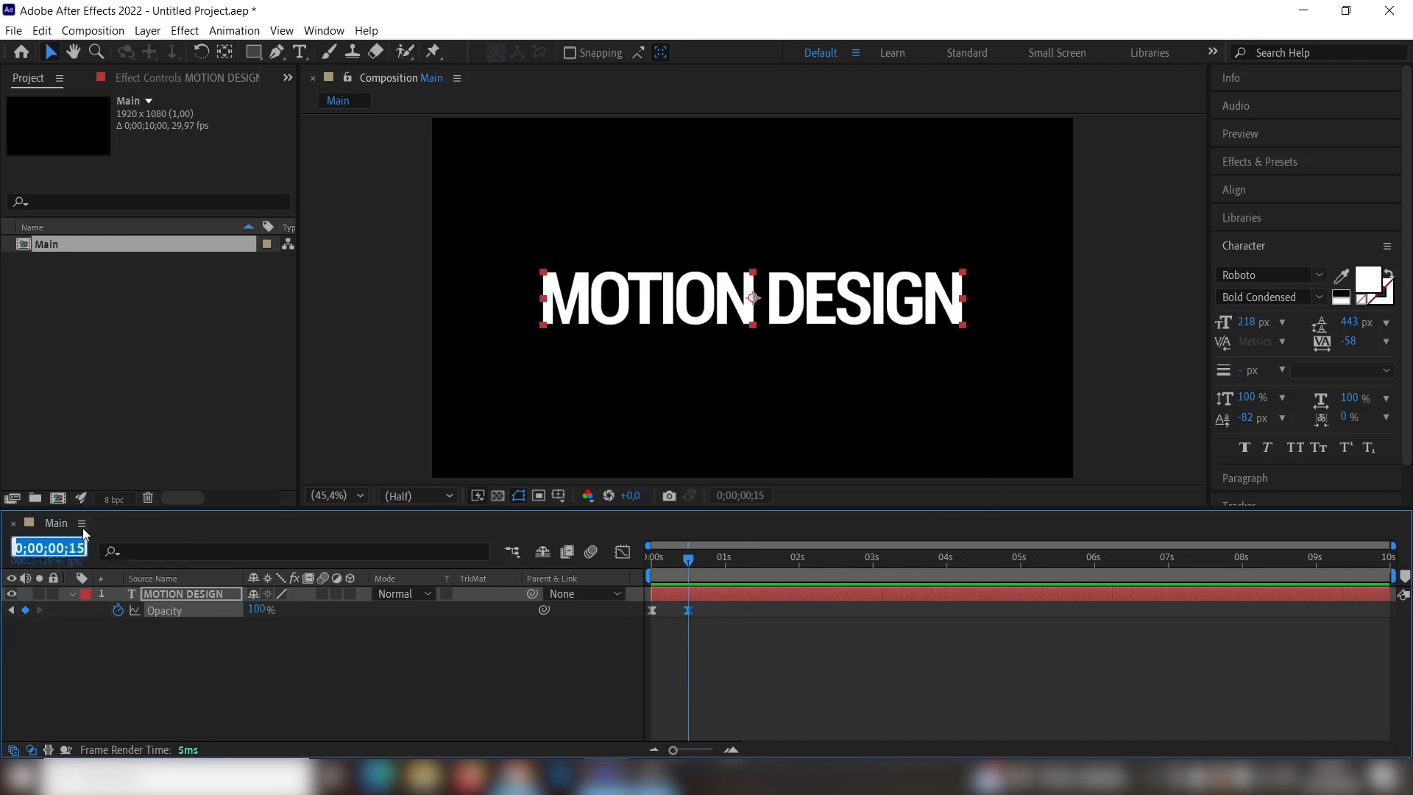
pyautogui.write('+5')
pyautogui.press('Return')
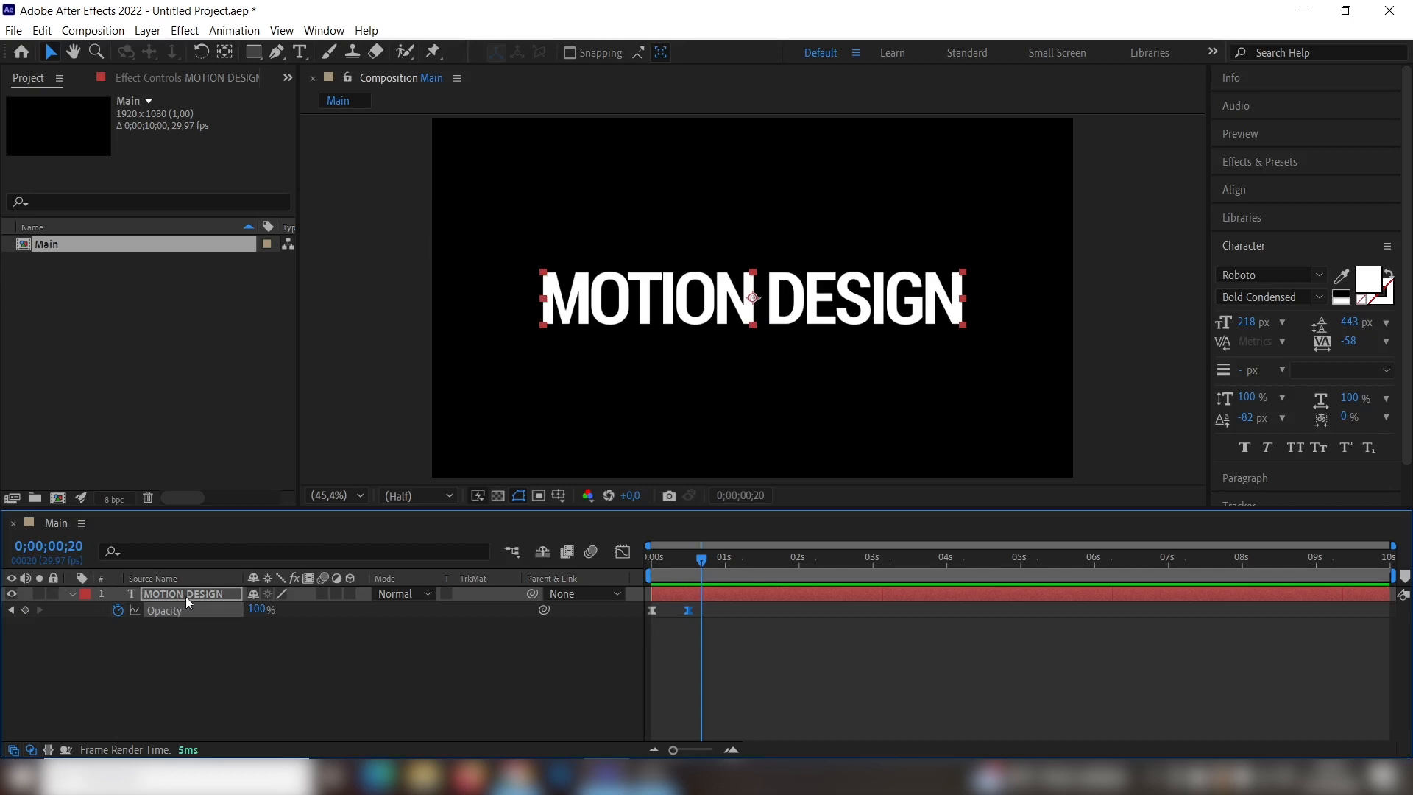
pyautogui.press('r')
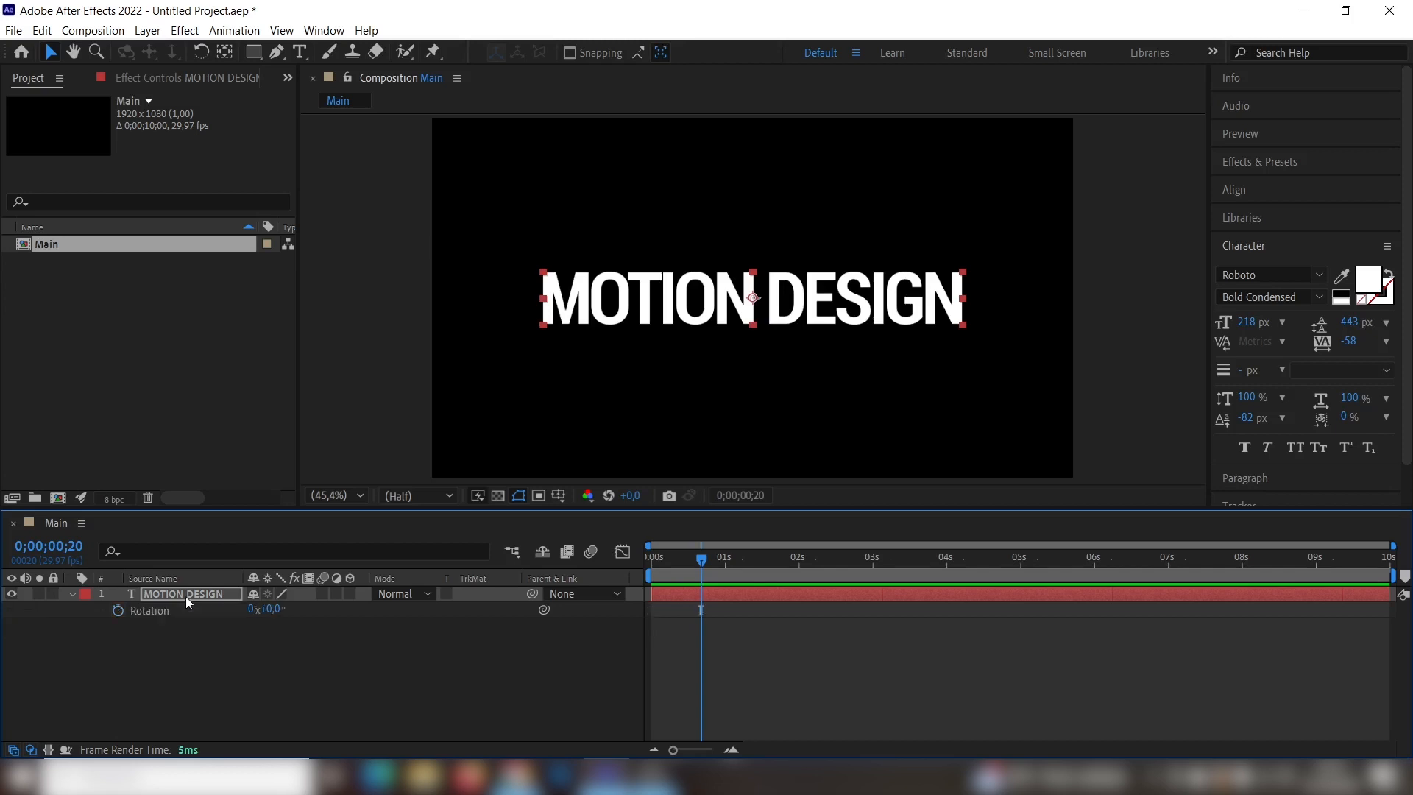
pyautogui.click(121, 614)
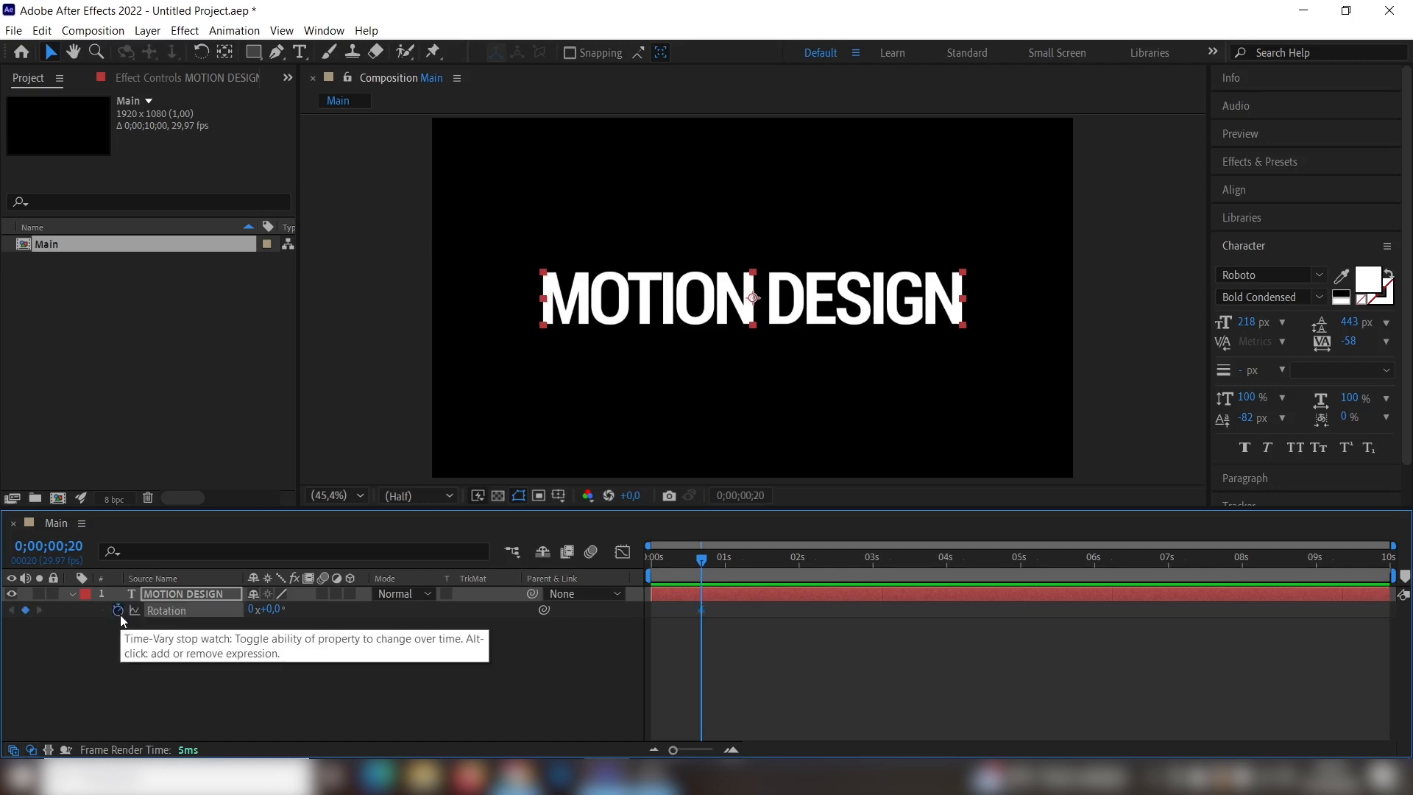
# - Keyframe the layer's rotation at one full revolution 15 frames further on, at 0;00;01;05
pyautogui.click(57, 547)
pyautogui.write('+15')
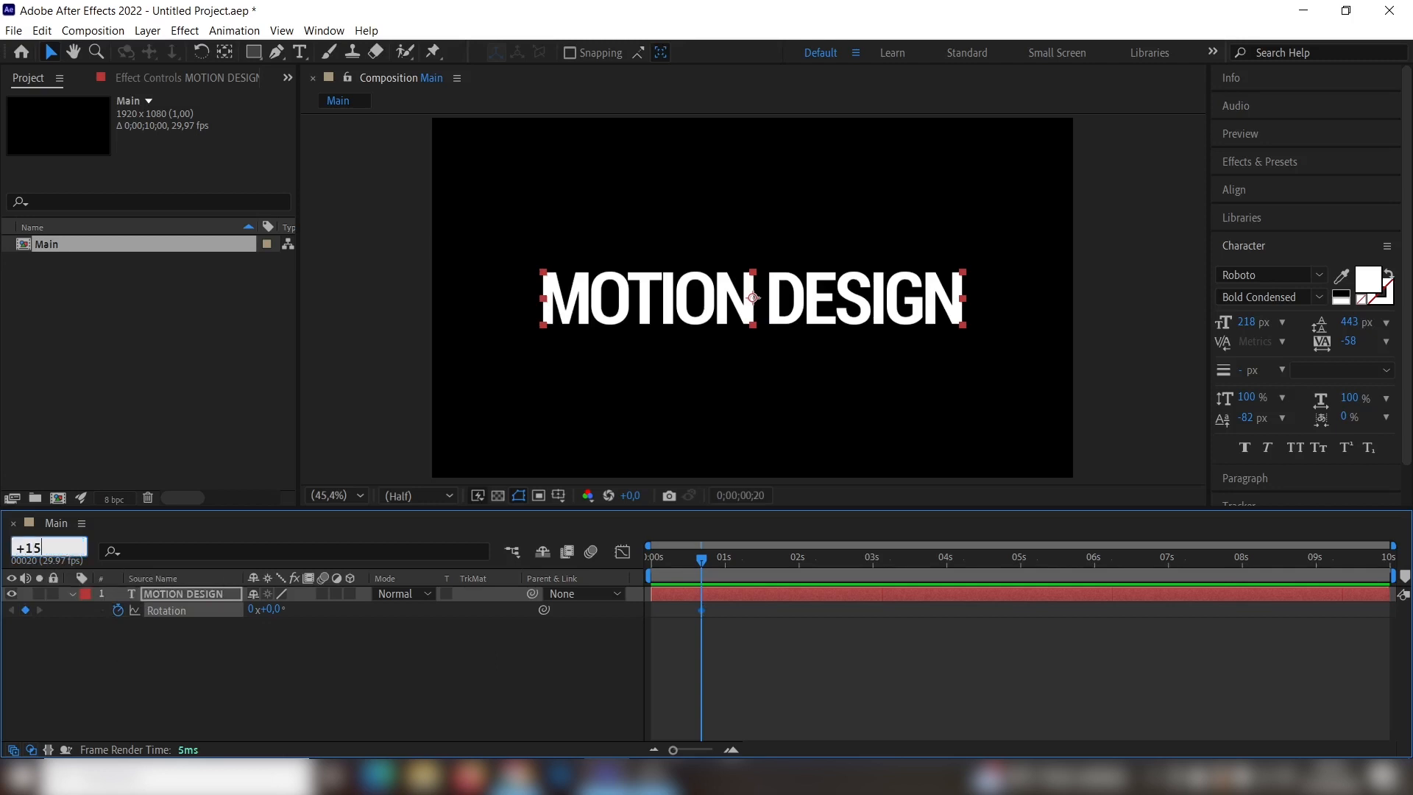
pyautogui.press('Return')
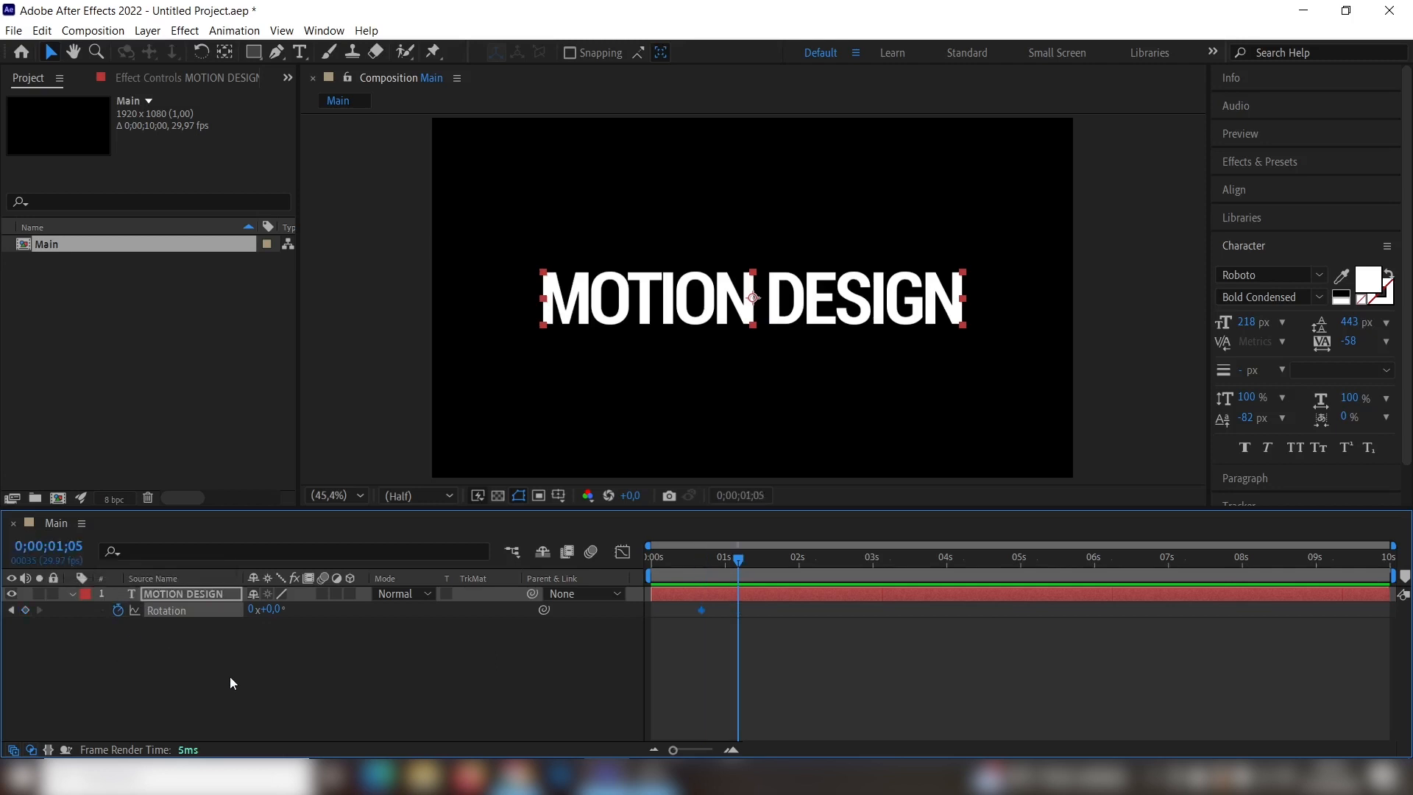
pyautogui.click(251, 610)
pyautogui.write('1')
pyautogui.press('Return')
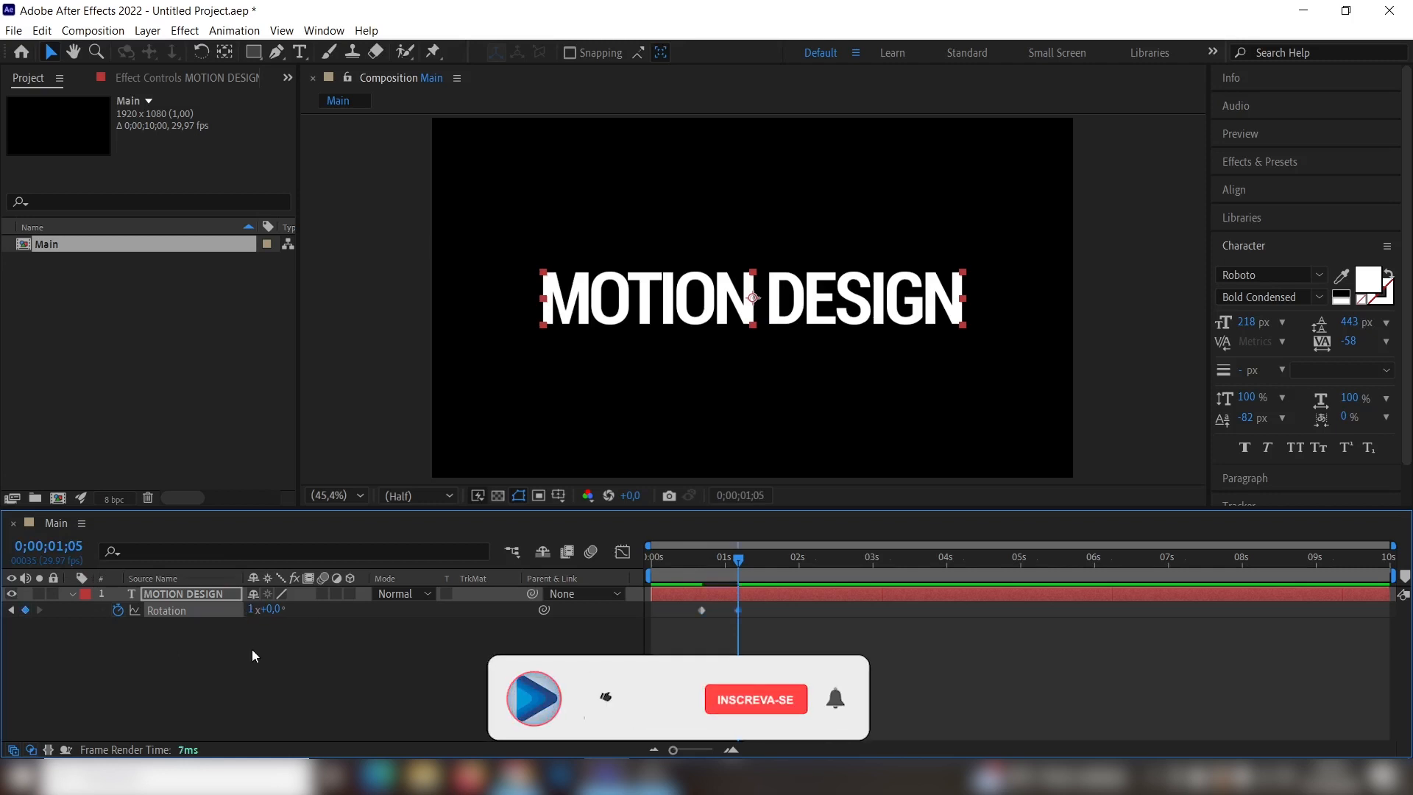
# - Ease both rotation keyframes and lengthen their handles in the speed graph to form a sharp peak between them
pyautogui.moveTo(766, 643); pyautogui.dragTo(695, 605)
pyautogui.press('F9')
pyautogui.hotkey('shift', 'F3')
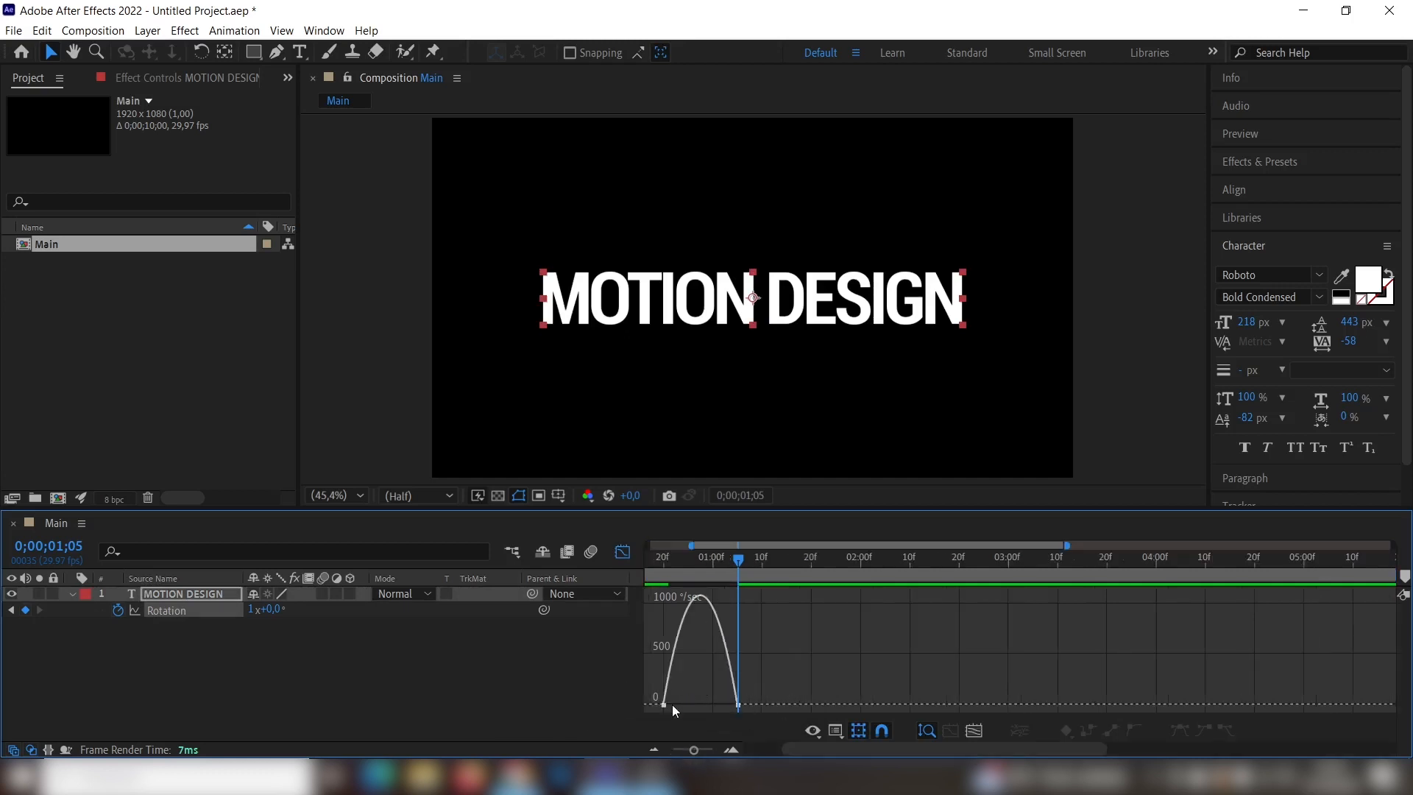
pyautogui.click(663, 706)
pyautogui.moveTo(676, 704); pyautogui.dragTo(715, 708)
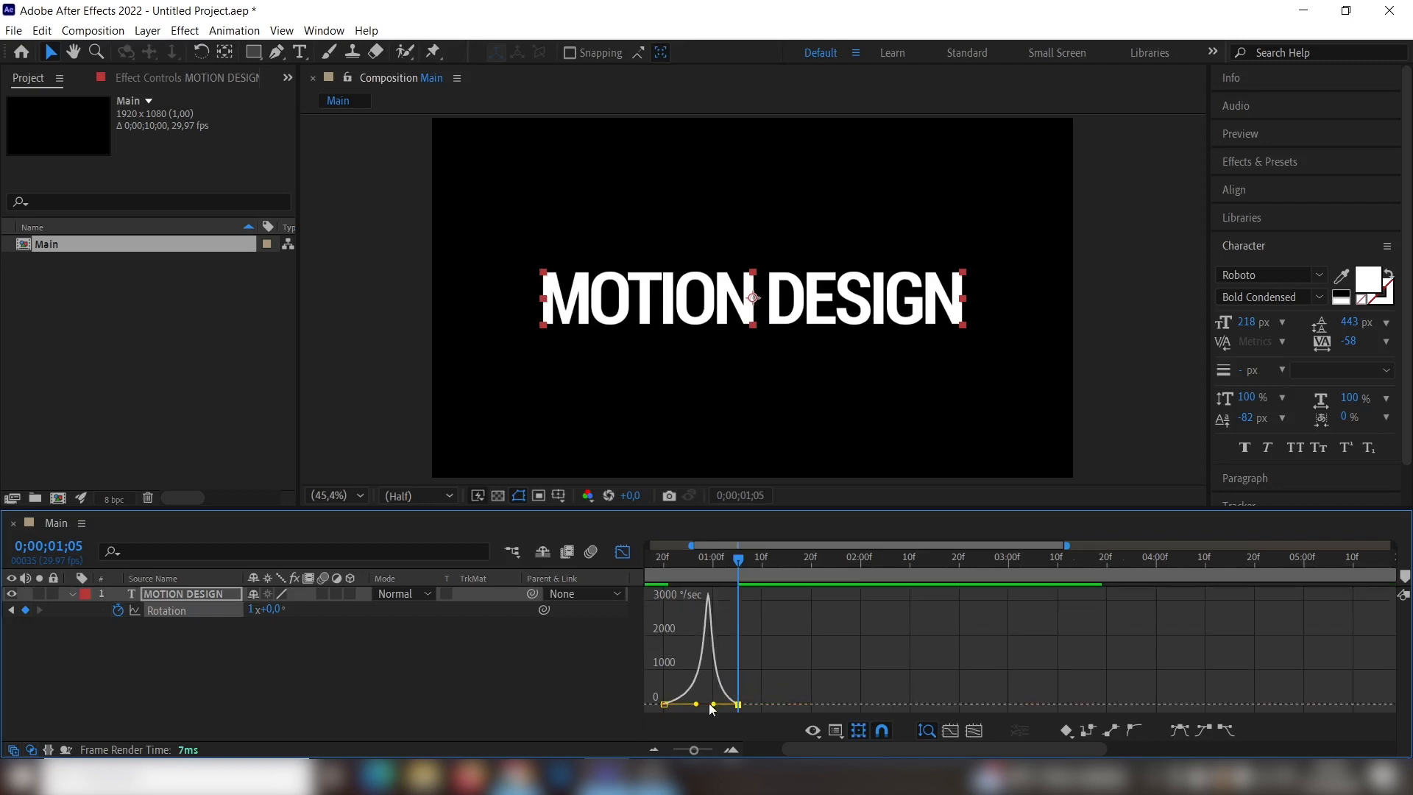
pyautogui.click(624, 553)
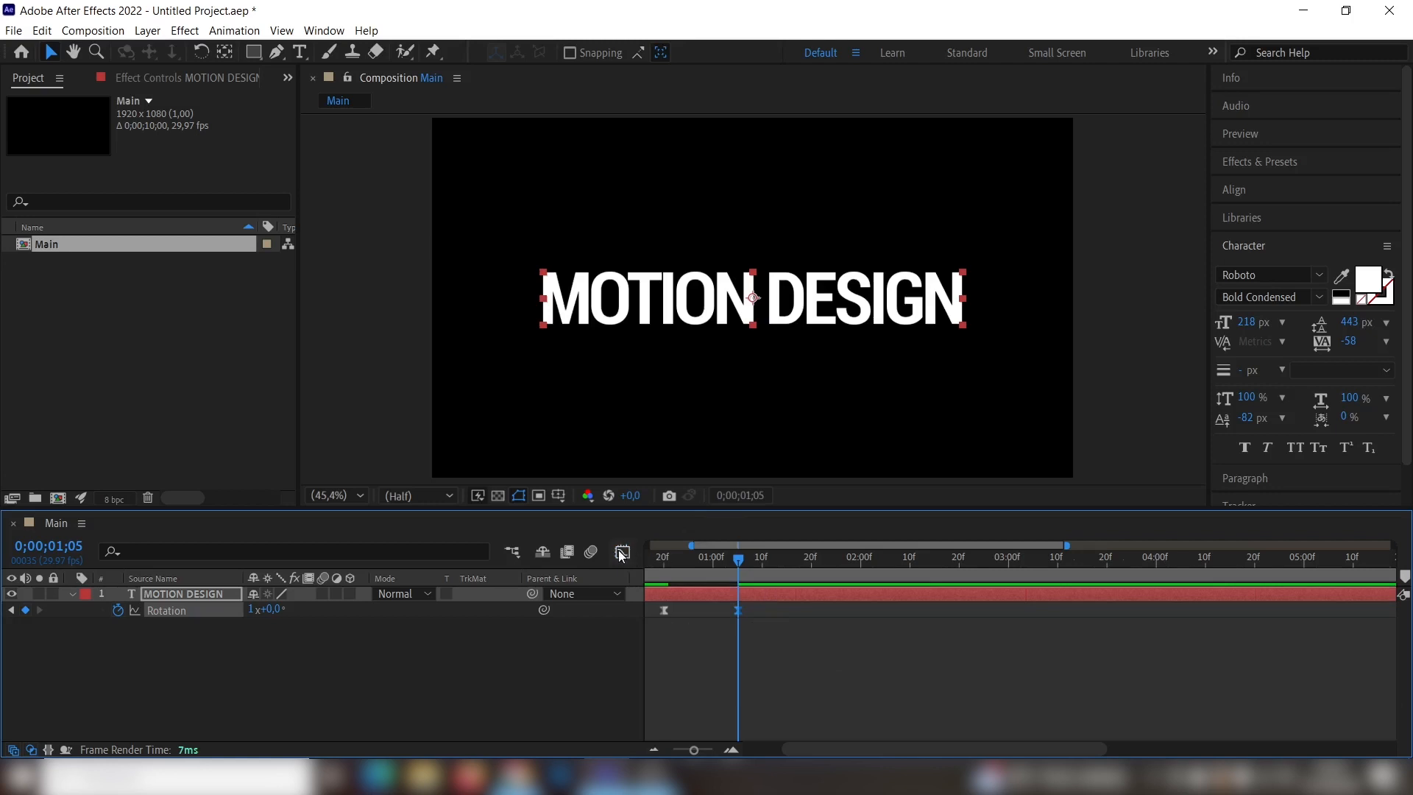
# - Copy the MOTION DESIGN layer's tracking and opacity keyframes and paste them two seconds after the last rotation keyframe, at 0;00;03;05
pyautogui.click(211, 593)
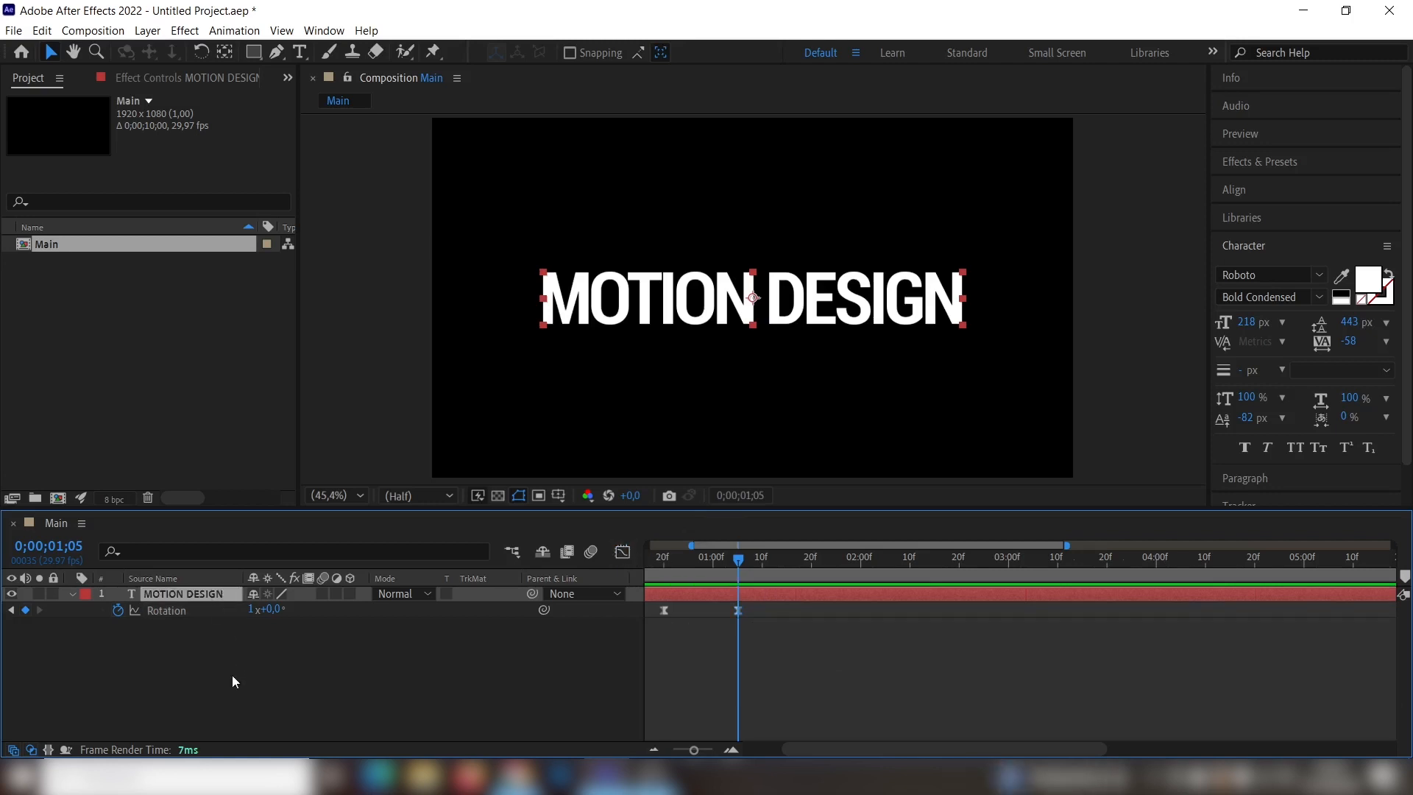
pyautogui.press('u')
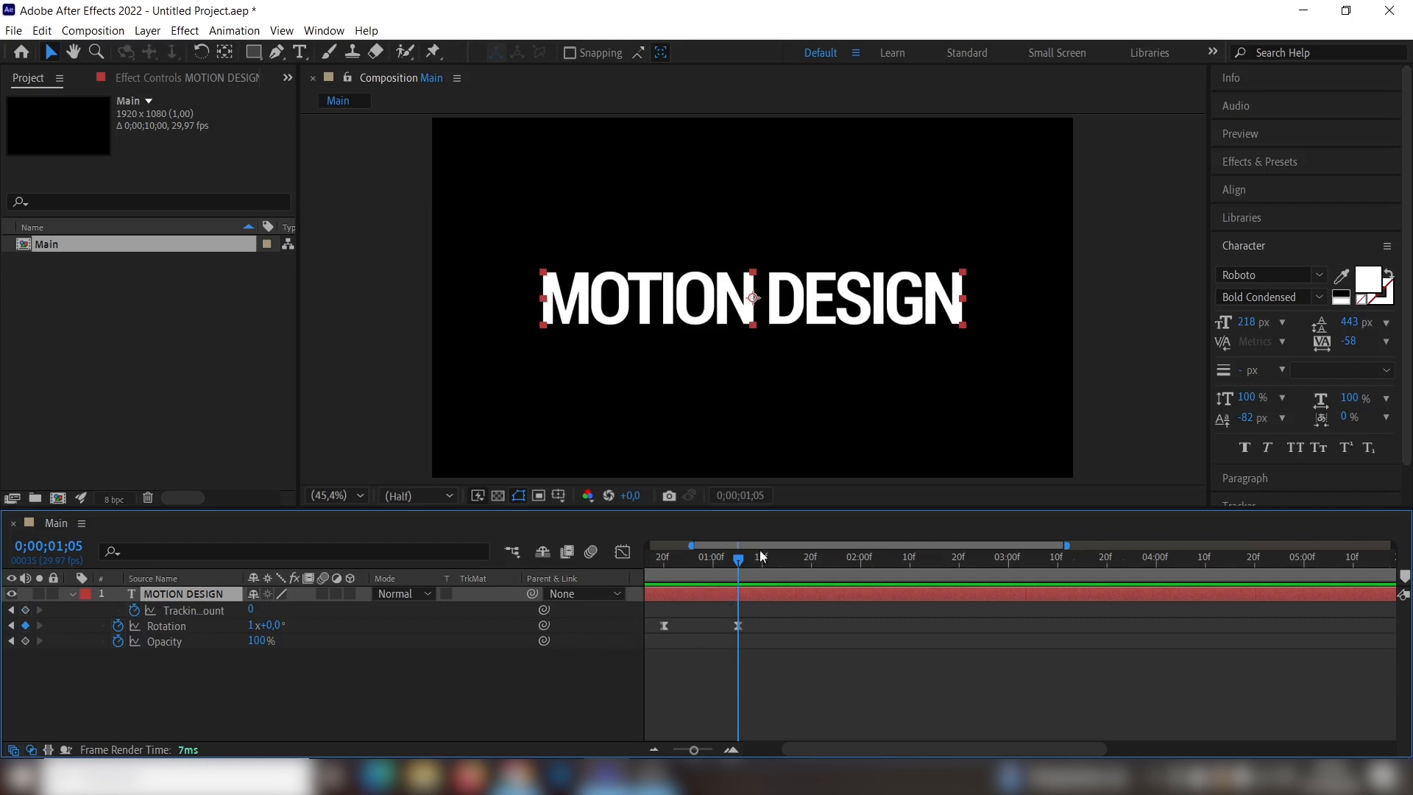
pyautogui.moveTo(846, 748); pyautogui.dragTo(779, 756)
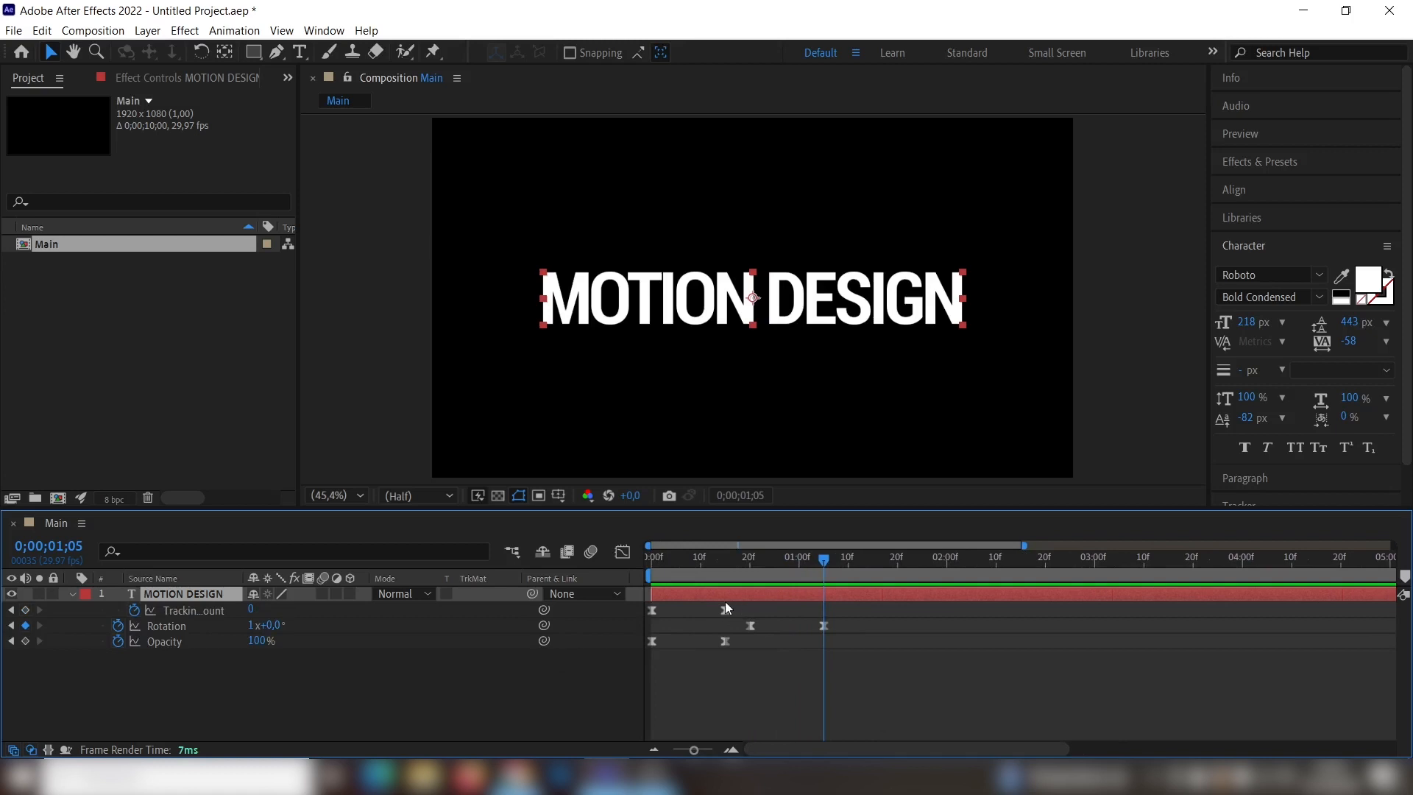
pyautogui.moveTo(736, 606); pyautogui.dragTo(651, 647)
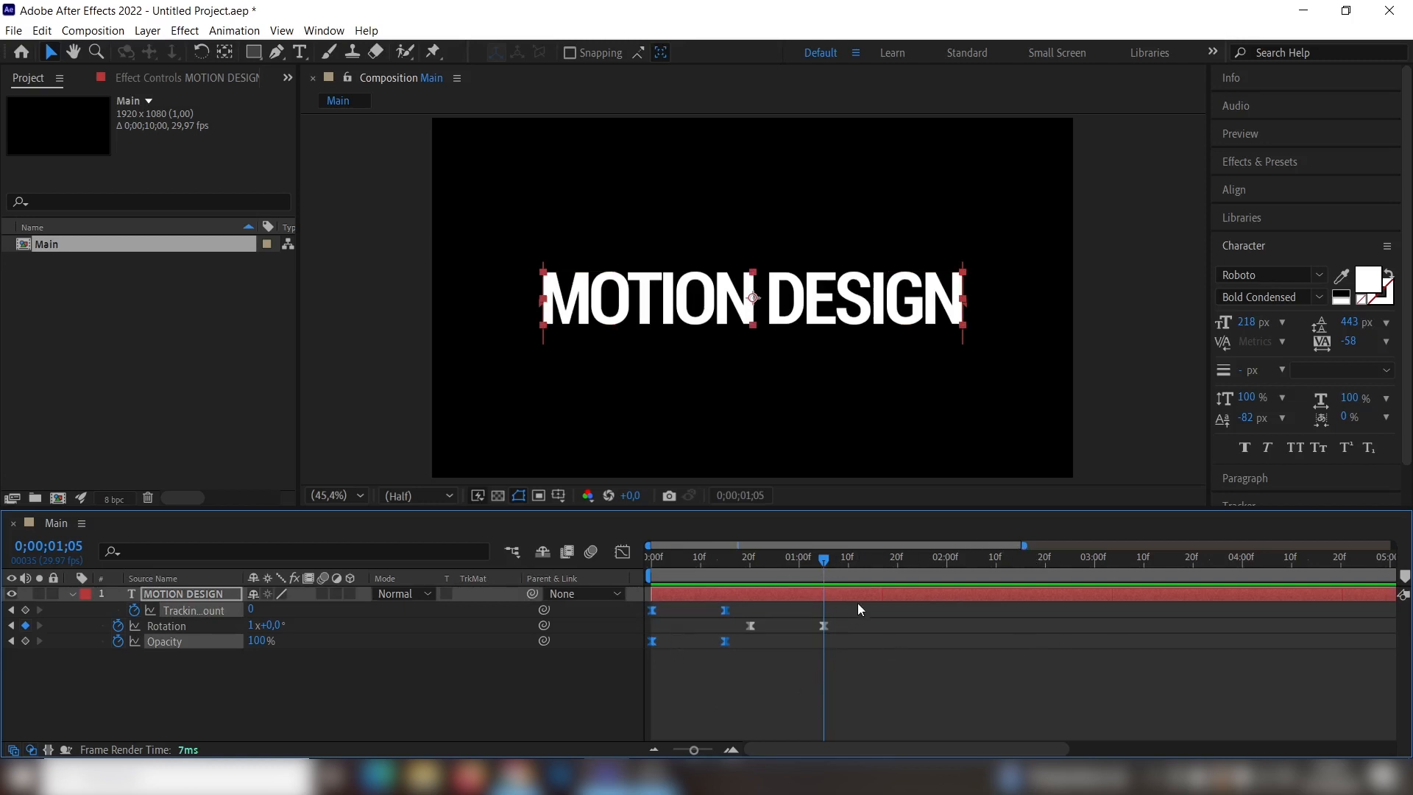
pyautogui.click(62, 549)
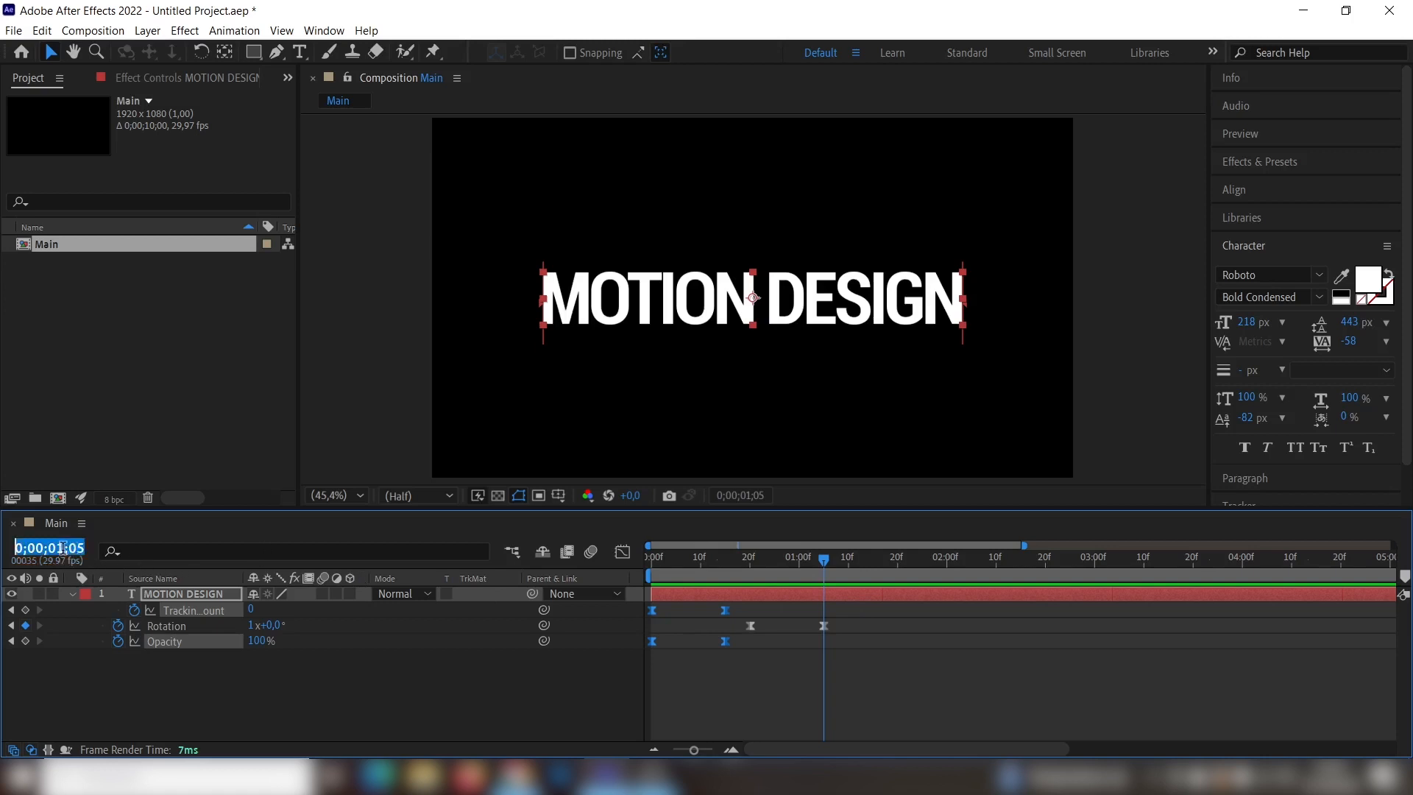
pyautogui.write('+2')
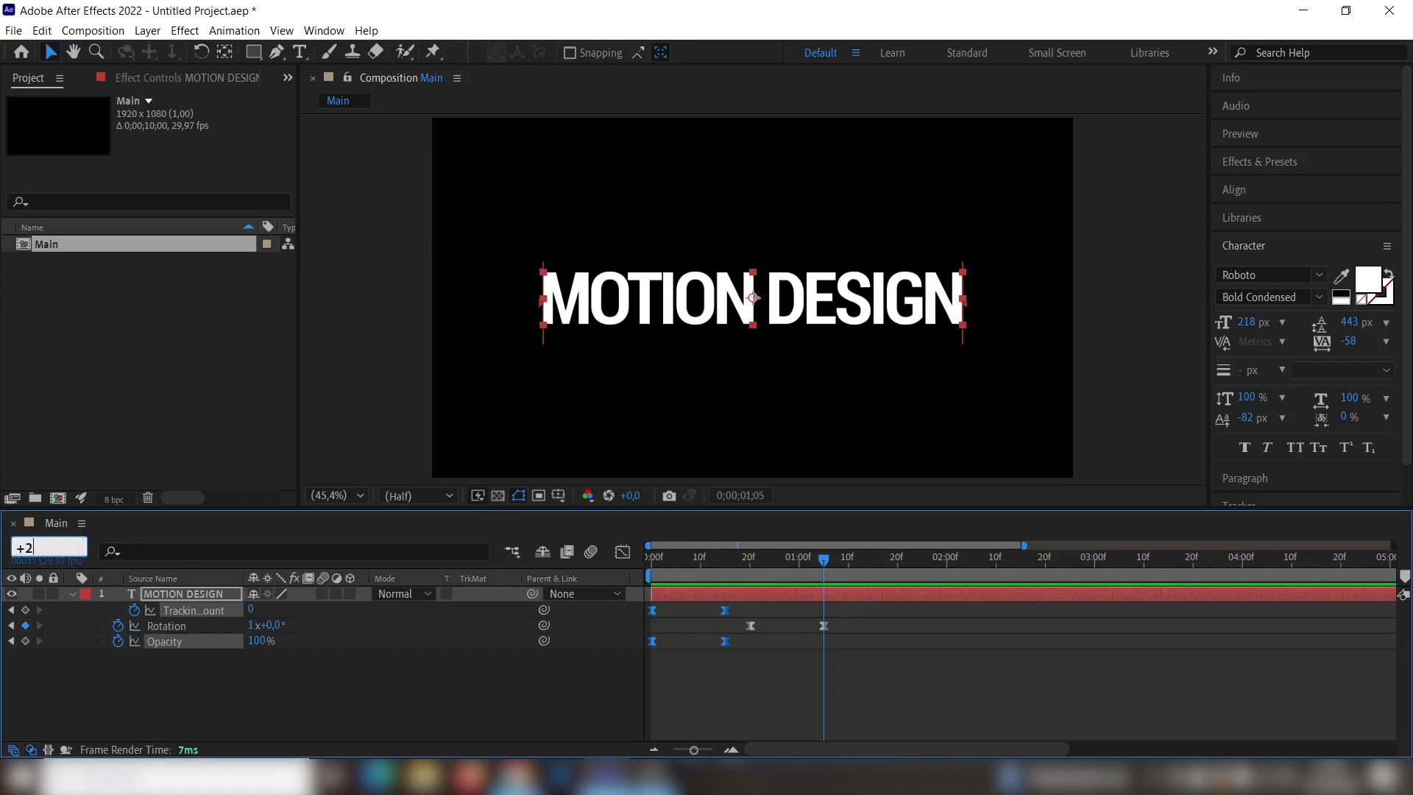
pyautogui.write('00')
pyautogui.press('Return')
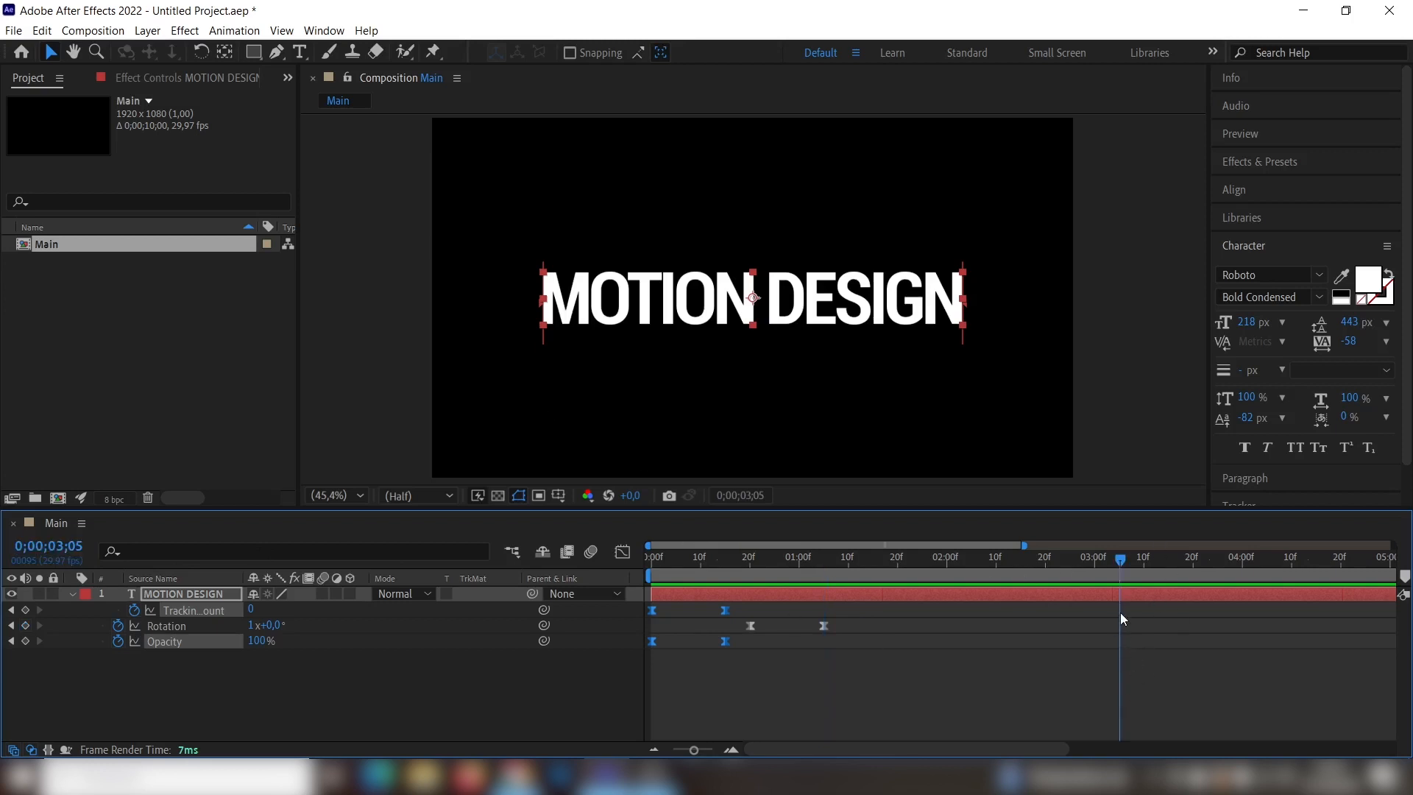
pyautogui.hotkey('ctrl', 'v')
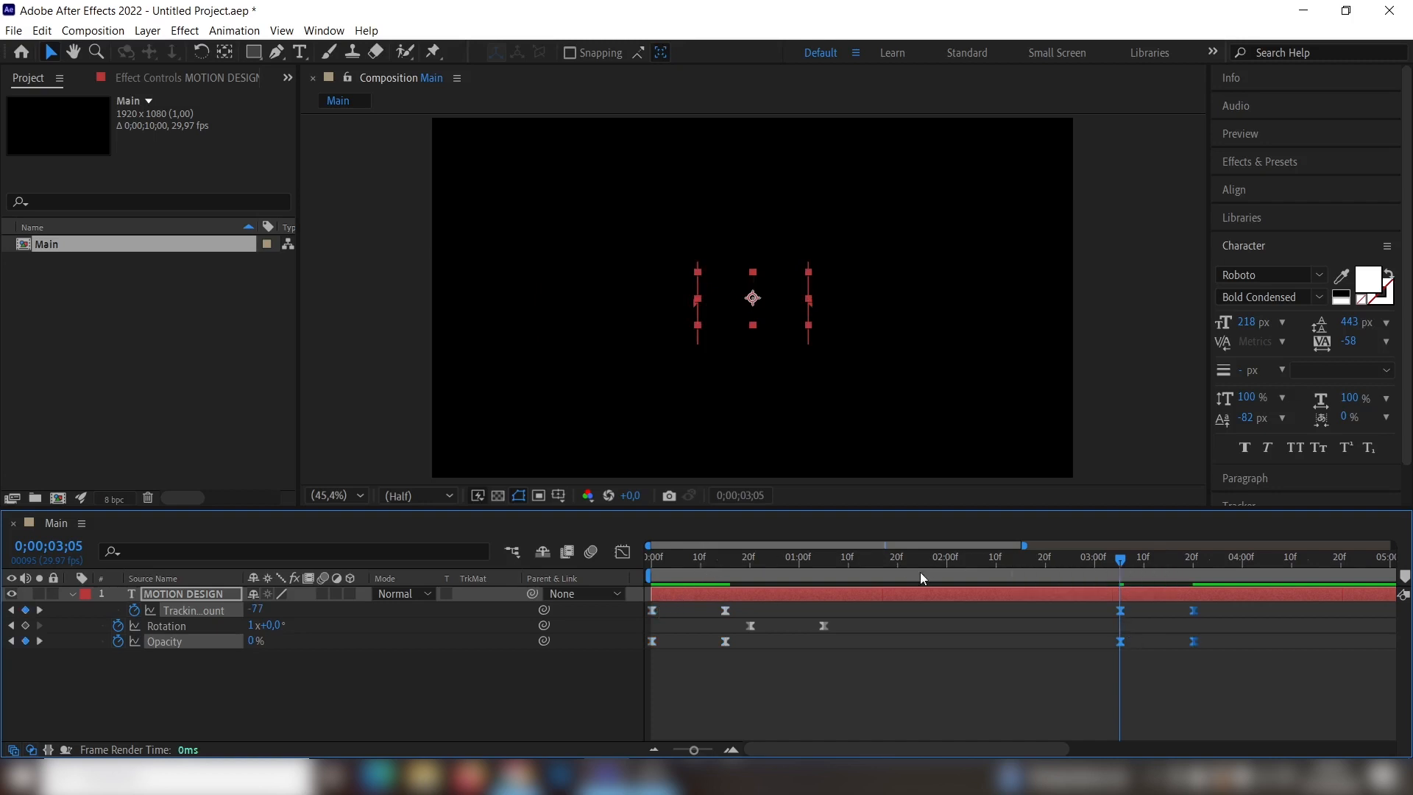
# - Time-reverse the pasted tracking and opacity keyframes so the title animates out
pyautogui.moveTo(1129, 559); pyautogui.dragTo(1171, 557)
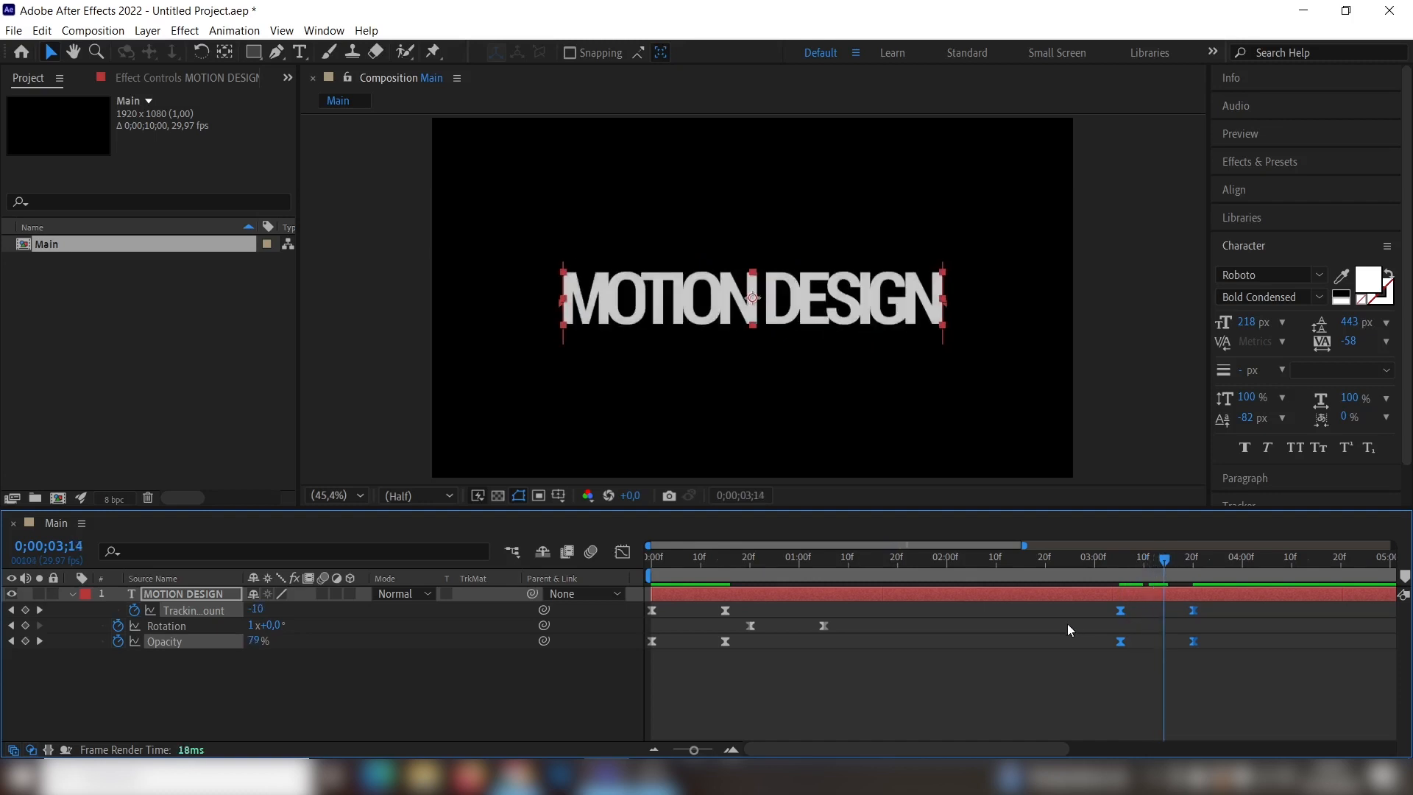
pyautogui.rightClick(1121, 611)
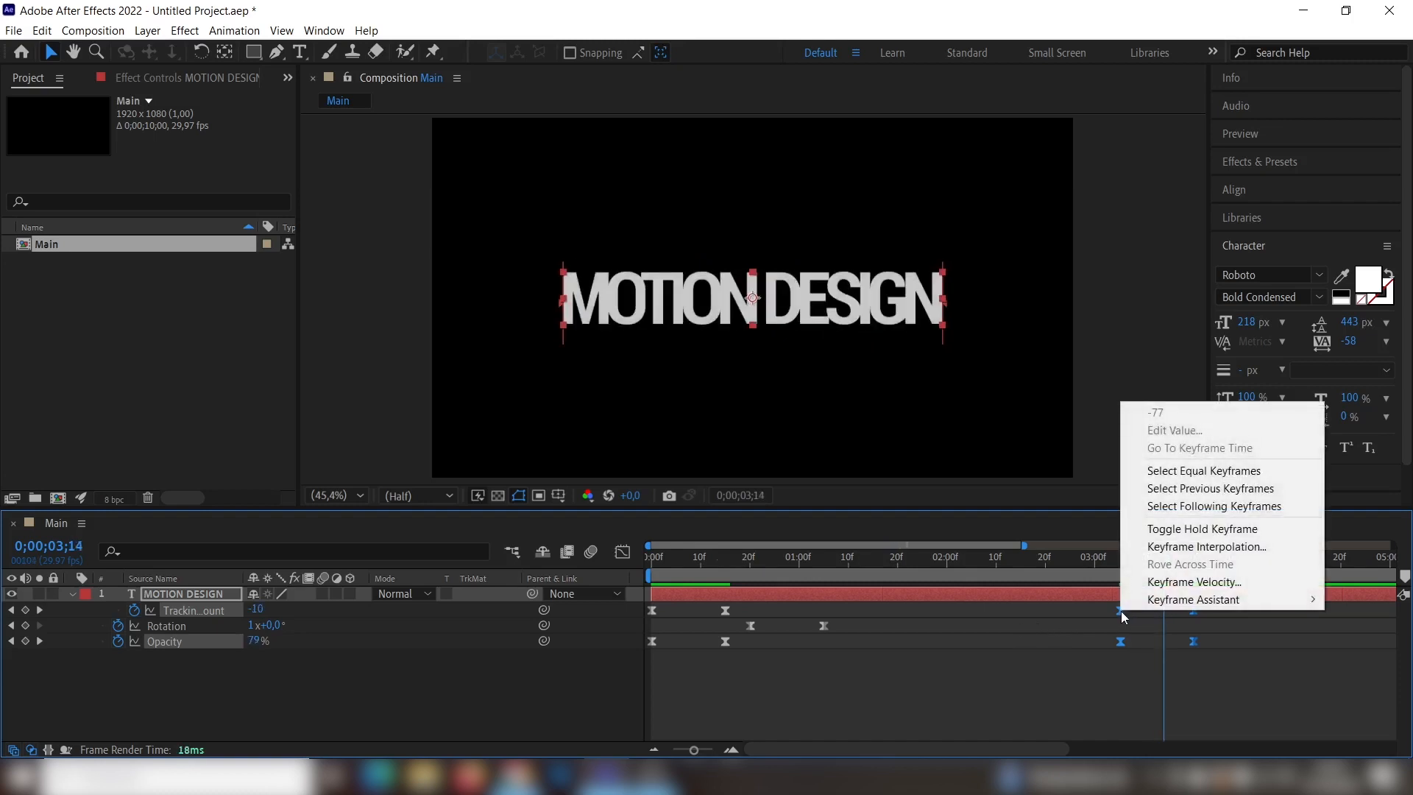
pyautogui.moveTo(1158, 605)
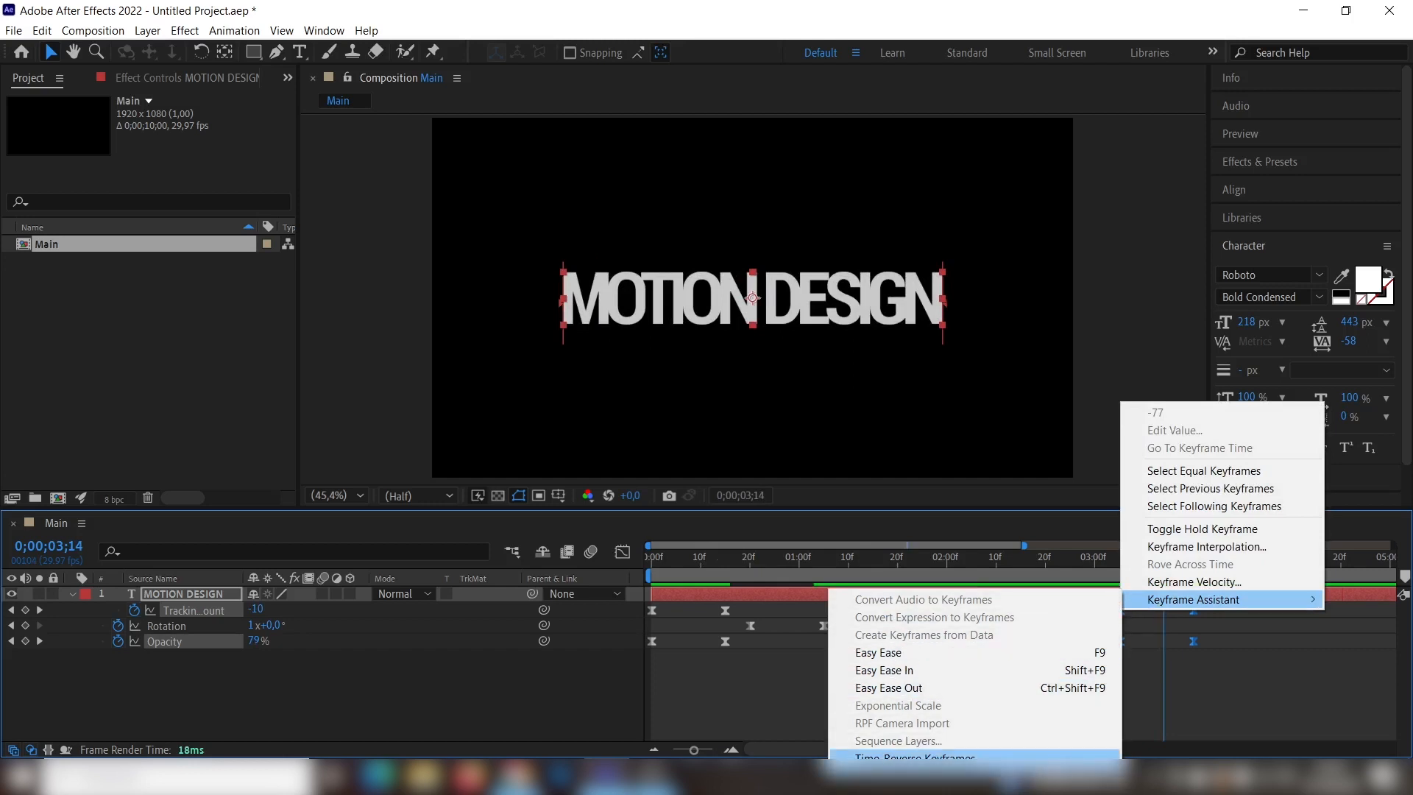
pyautogui.click(915, 756)
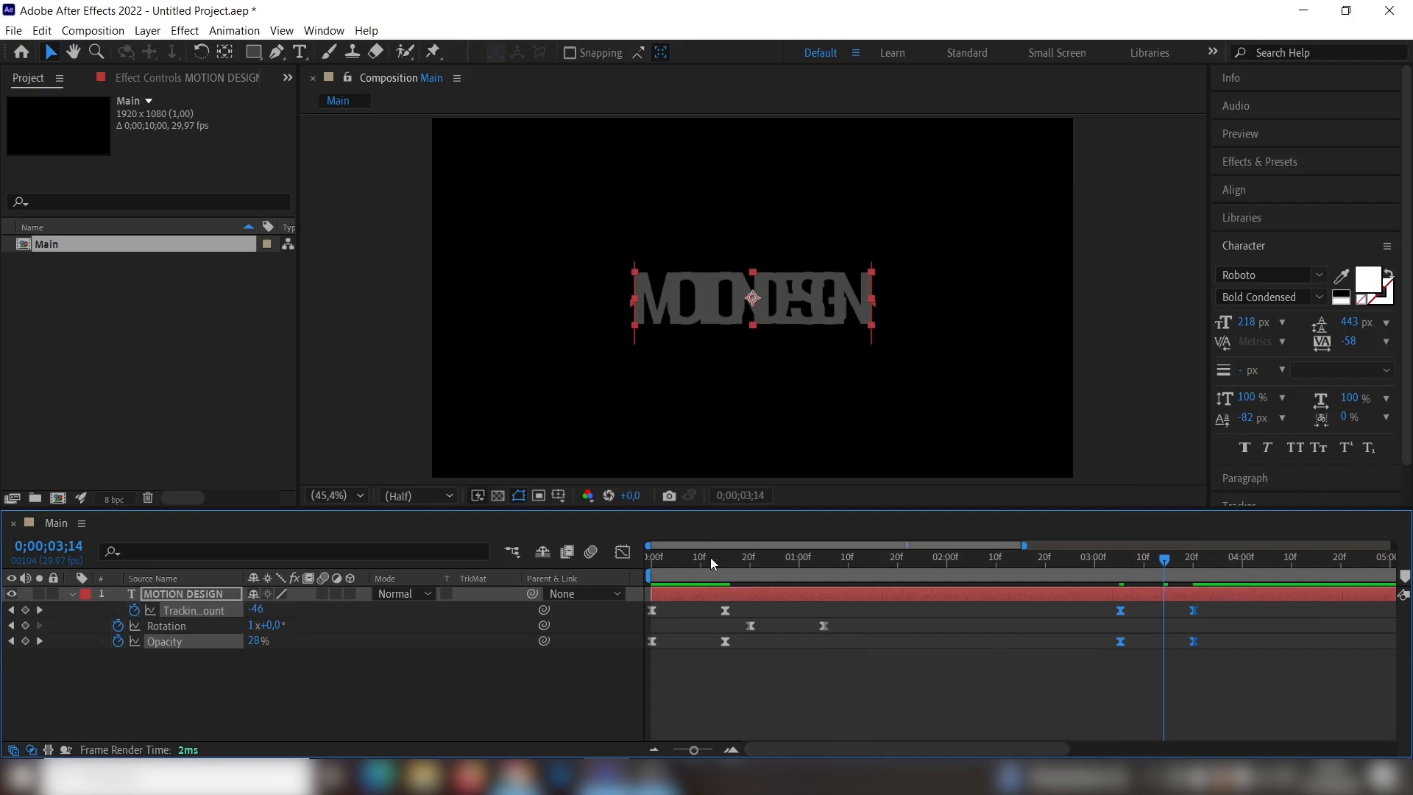
# - Play back the composition from the start to preview the title's intro, rotation and exit animation
pyautogui.moveTo(709, 558); pyautogui.dragTo(593, 562)
pyautogui.press('space')
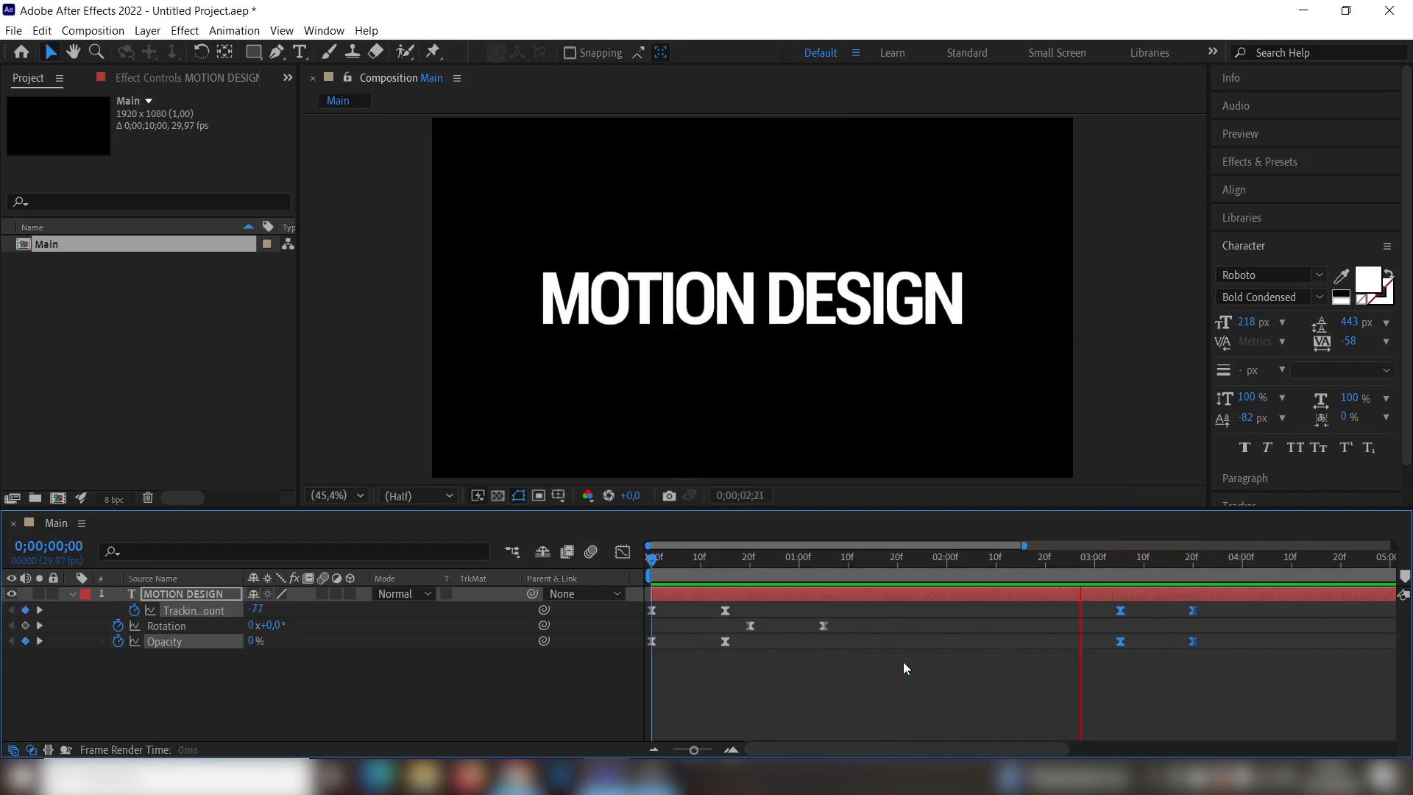
pyautogui.press('space')
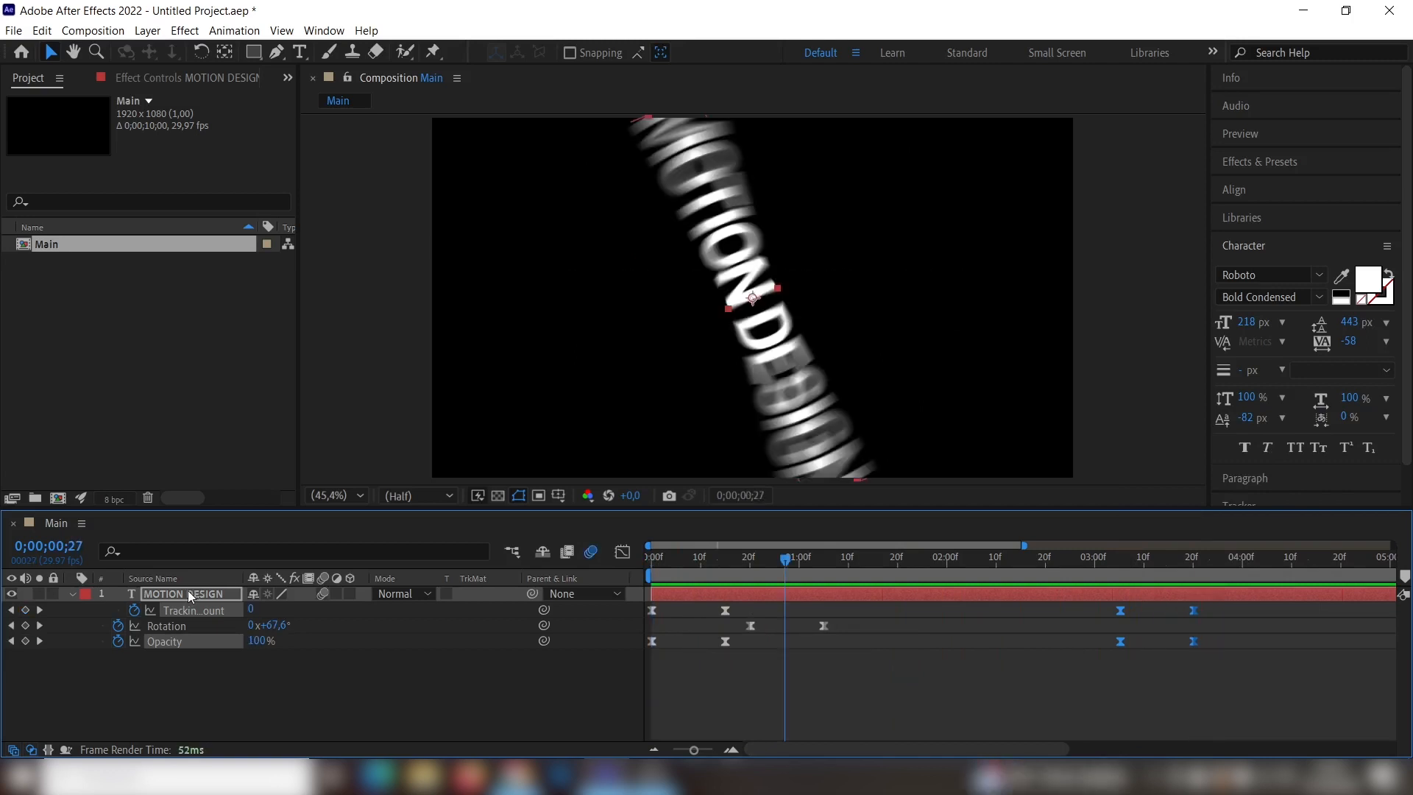
# - Pre-compose the MOTION DESIGN layer as Texto, moving all attributes into the new composition
pyautogui.click(187, 593)
pyautogui.rightClick(189, 592)
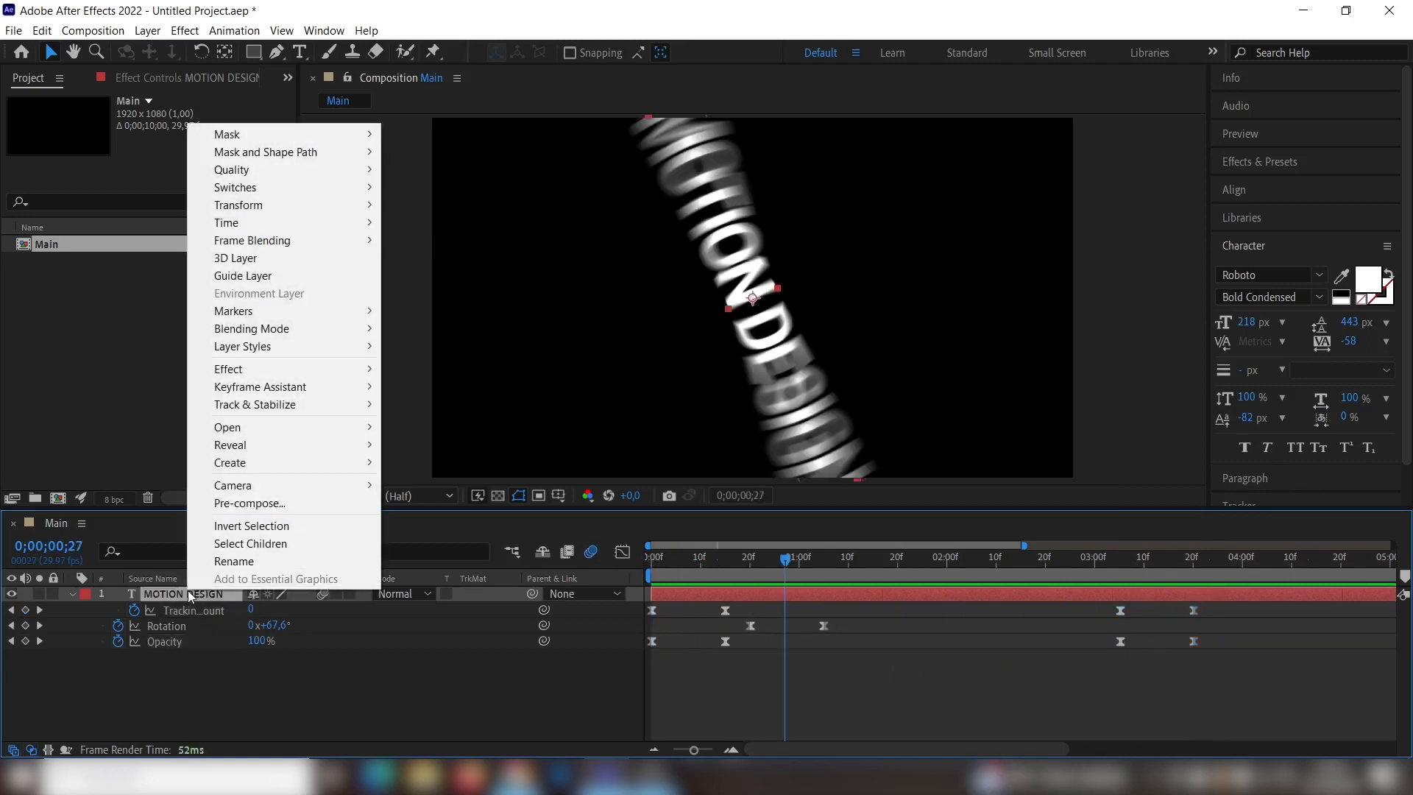
pyautogui.click(290, 508)
pyautogui.write('Texto')
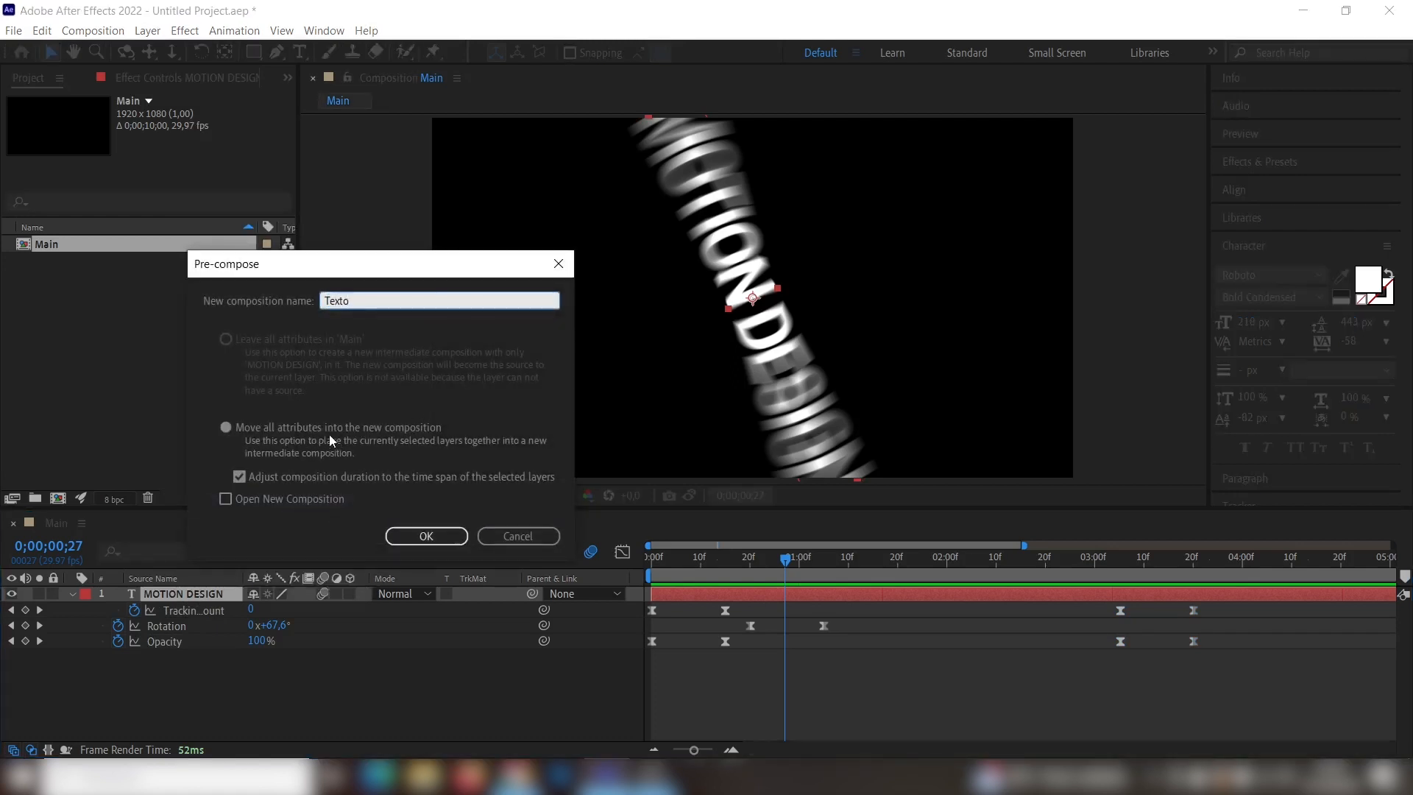
pyautogui.click(426, 537)
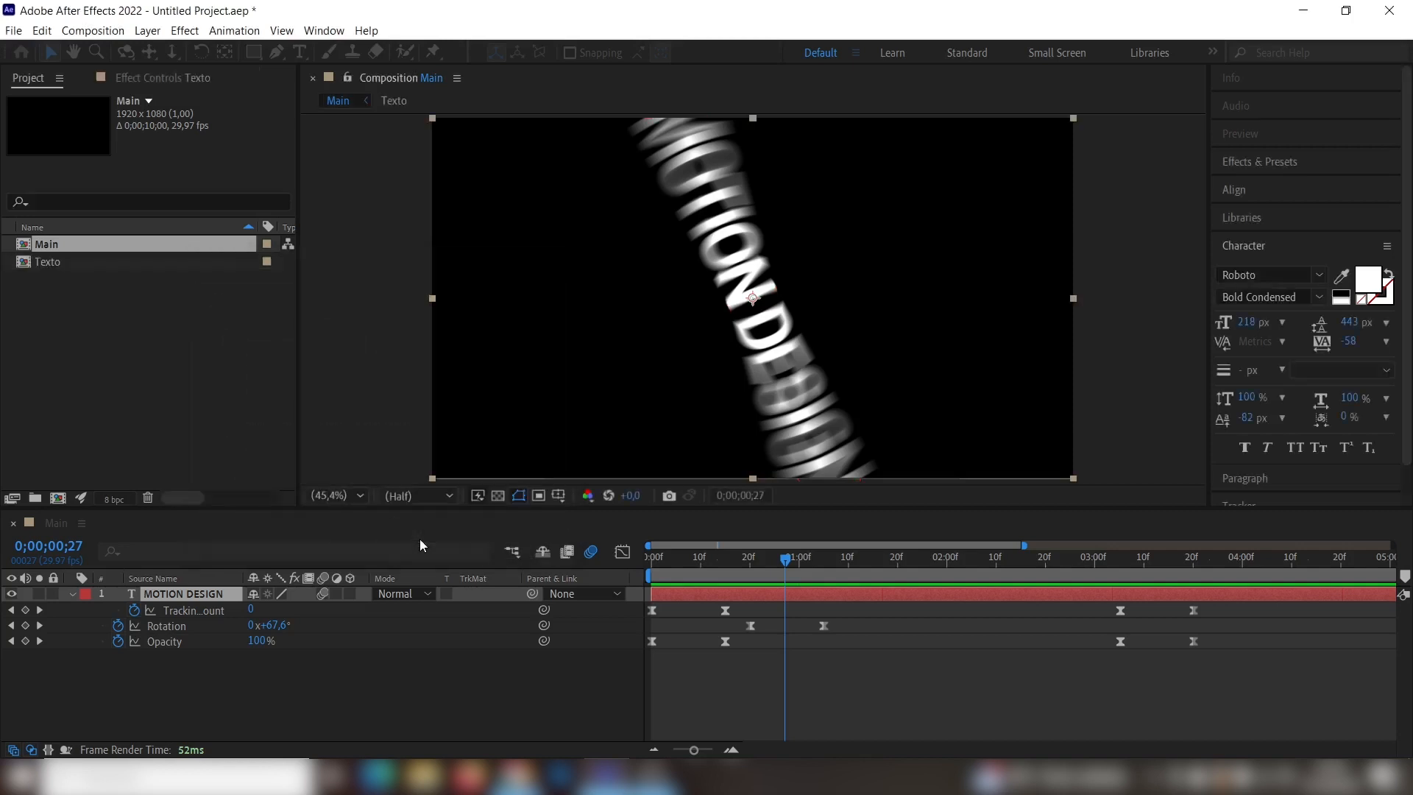
# - Duplicate the Texto layer and apply the Echo effect to the lower of the two copies
pyautogui.click(168, 594)
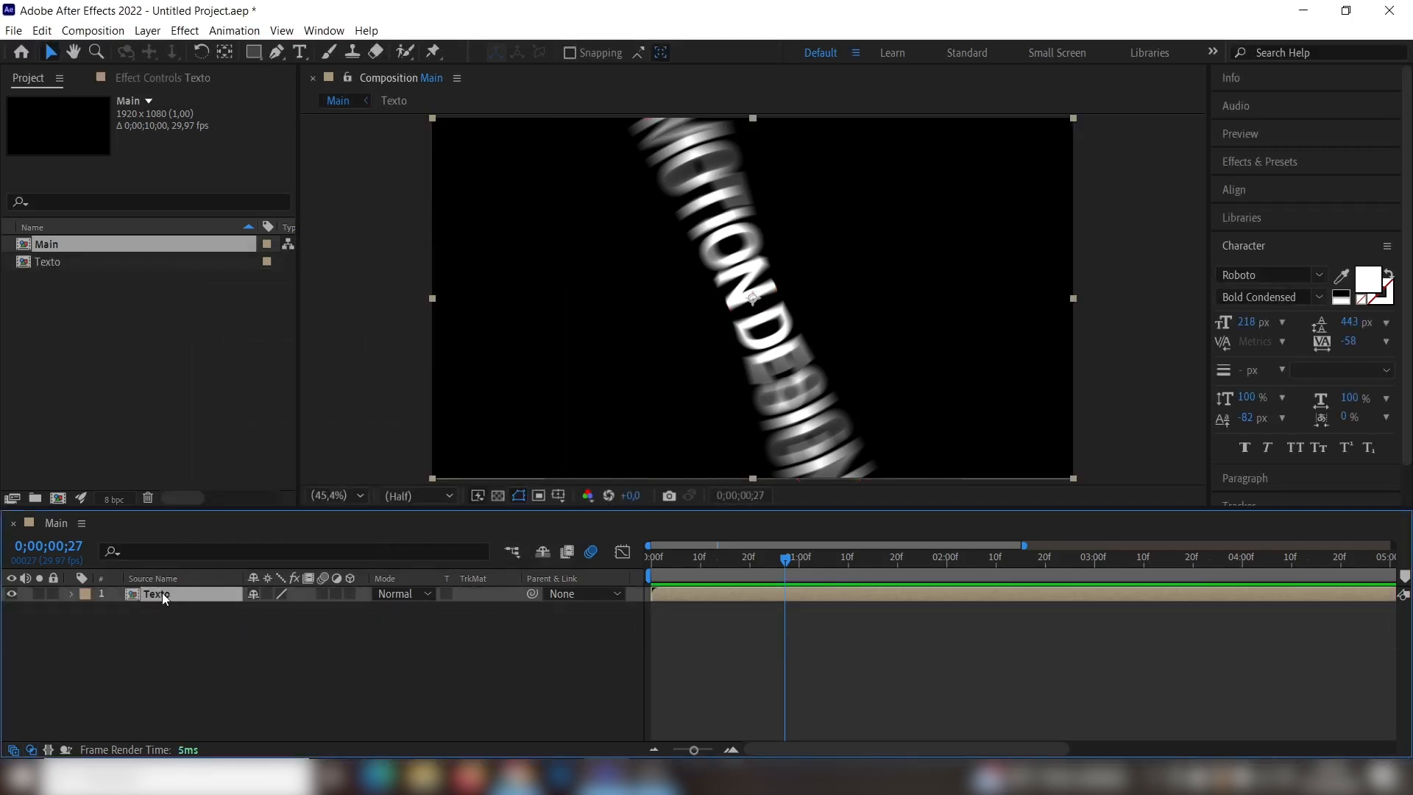
pyautogui.hotkey('ctrl', 'd')
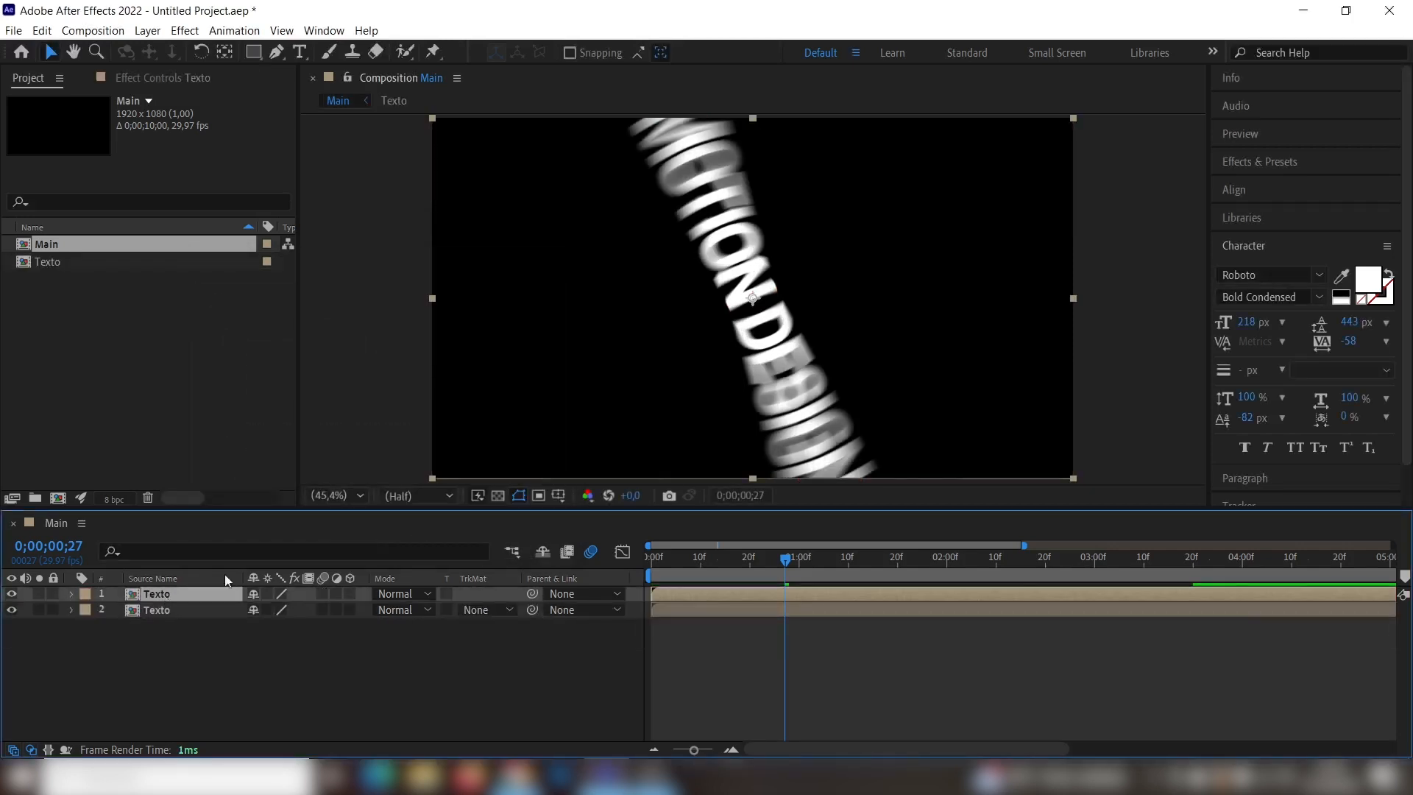
pyautogui.click(1309, 162)
pyautogui.click(1288, 184)
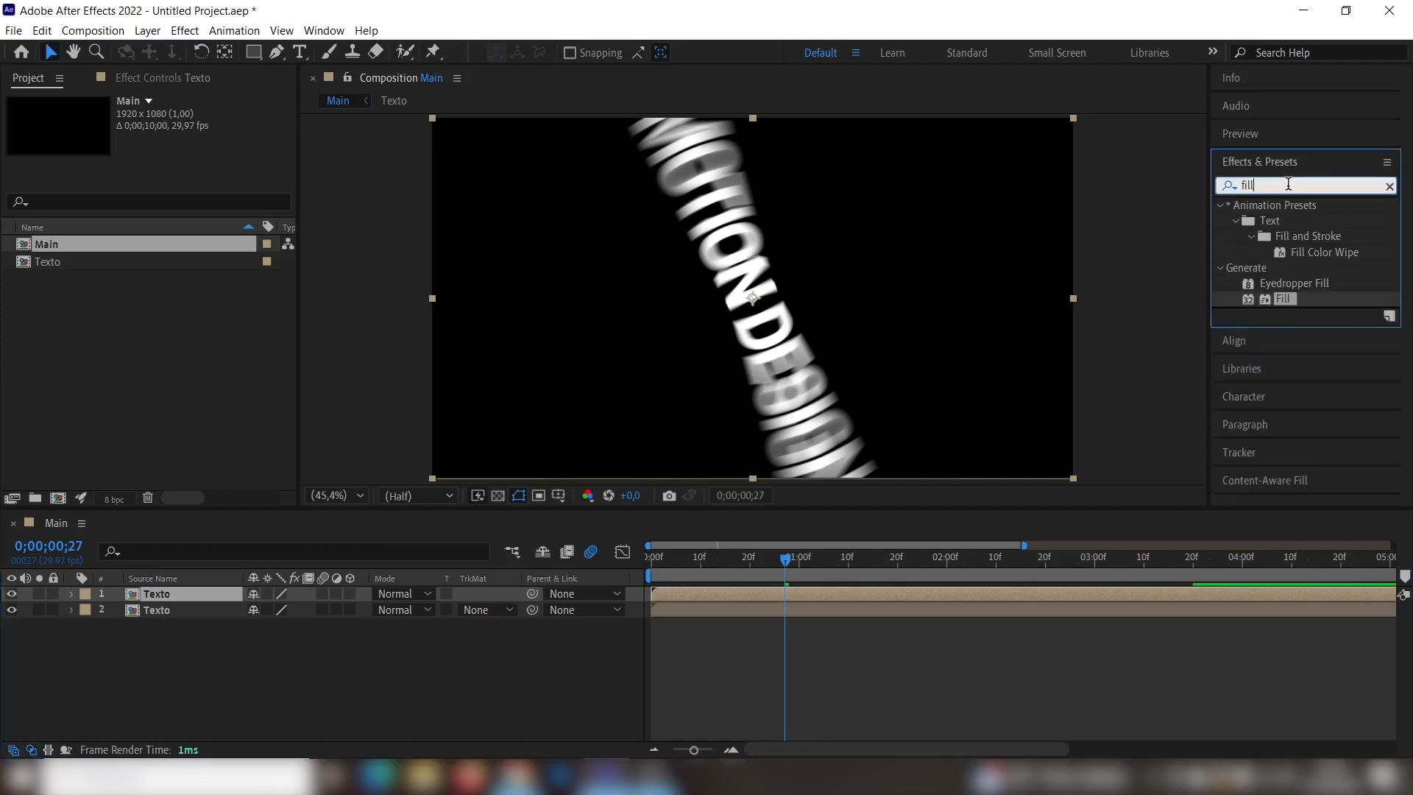
pyautogui.write('echo')
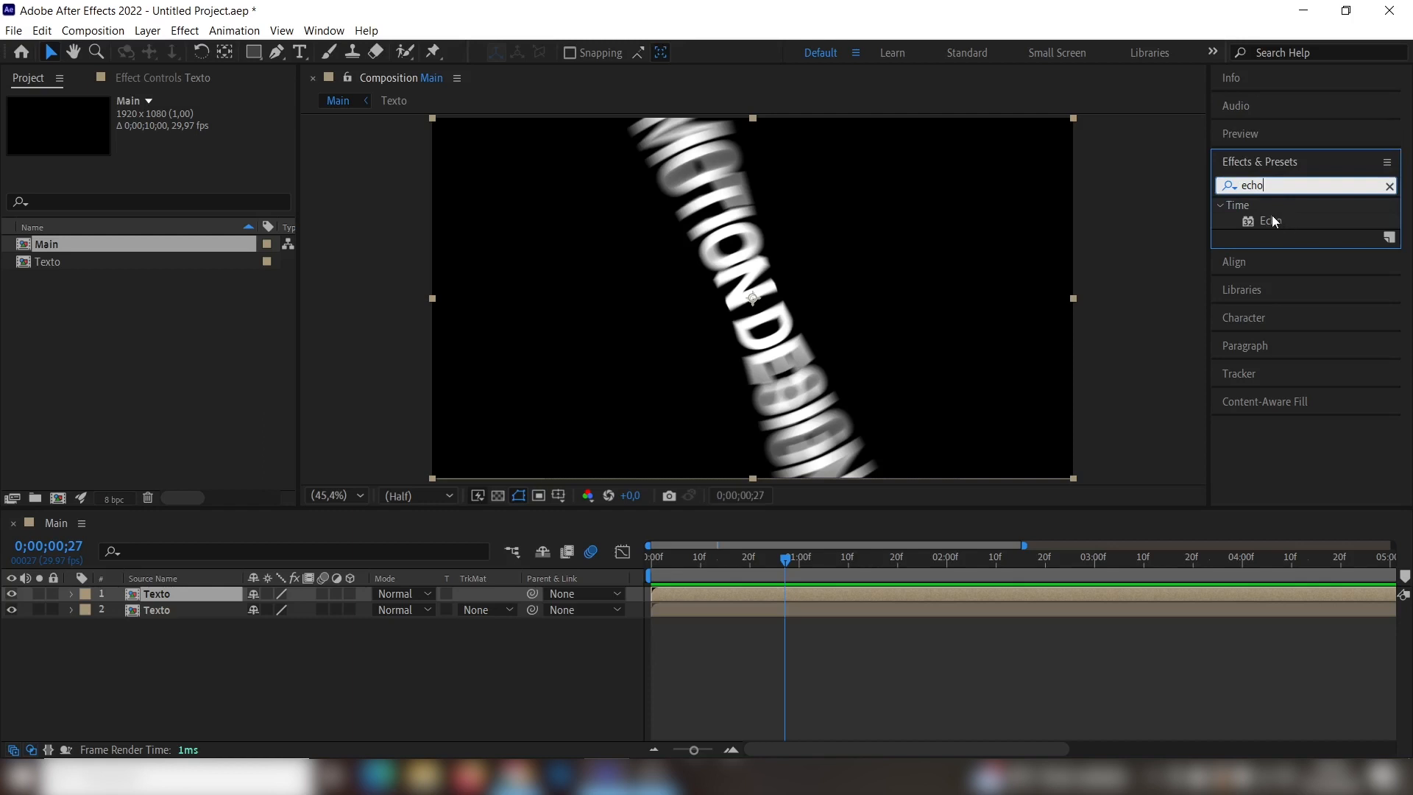
pyautogui.moveTo(1271, 221); pyautogui.dragTo(187, 613)
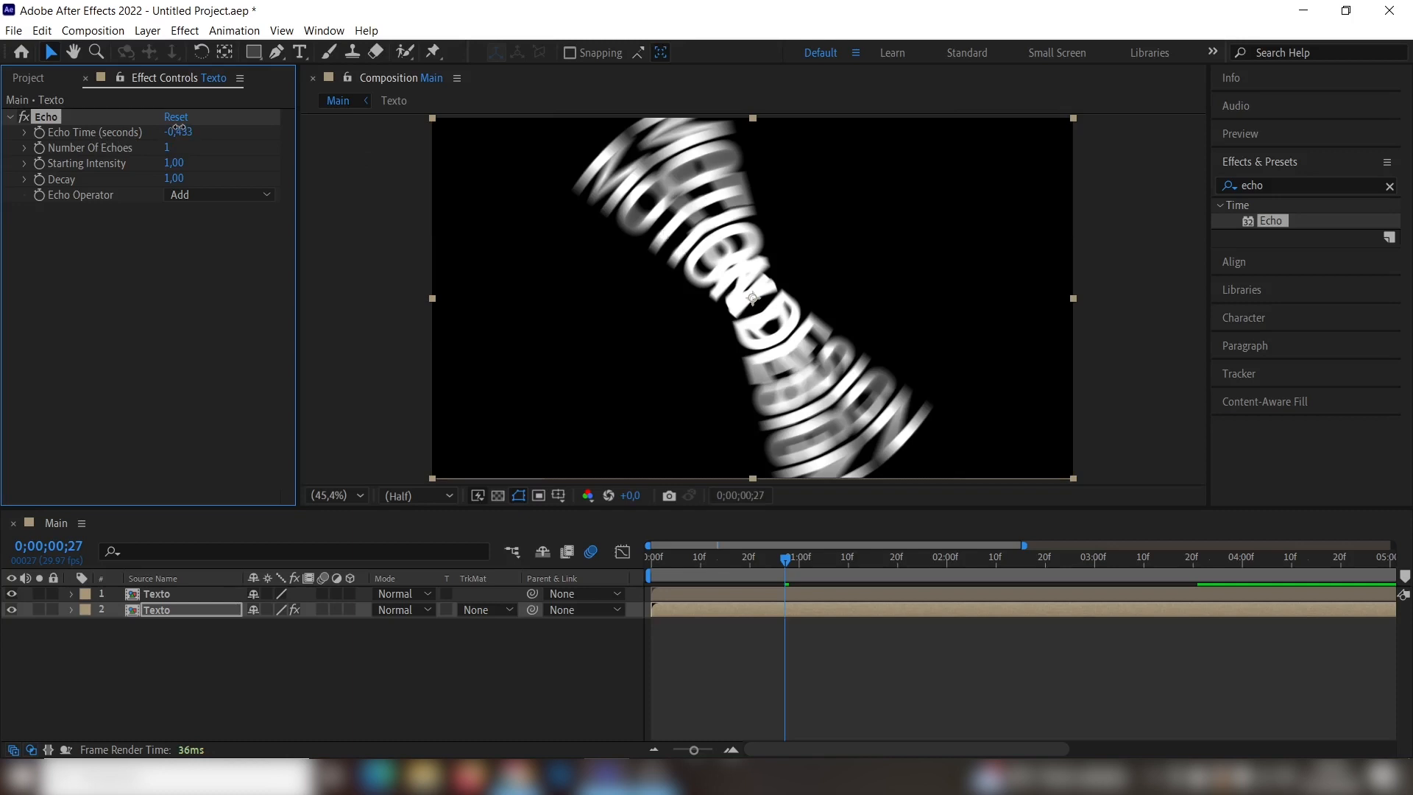
# - Set the Echo effect's Echo Time to -0,010 seconds and its Decay to 0,70
pyautogui.click(179, 131)
pyautogui.press('Right')
pyautogui.press('BackSpace')
pyautogui.press('BackSpace')
pyautogui.press('BackSpace')
pyautogui.write('1')
pyautogui.press('Return')
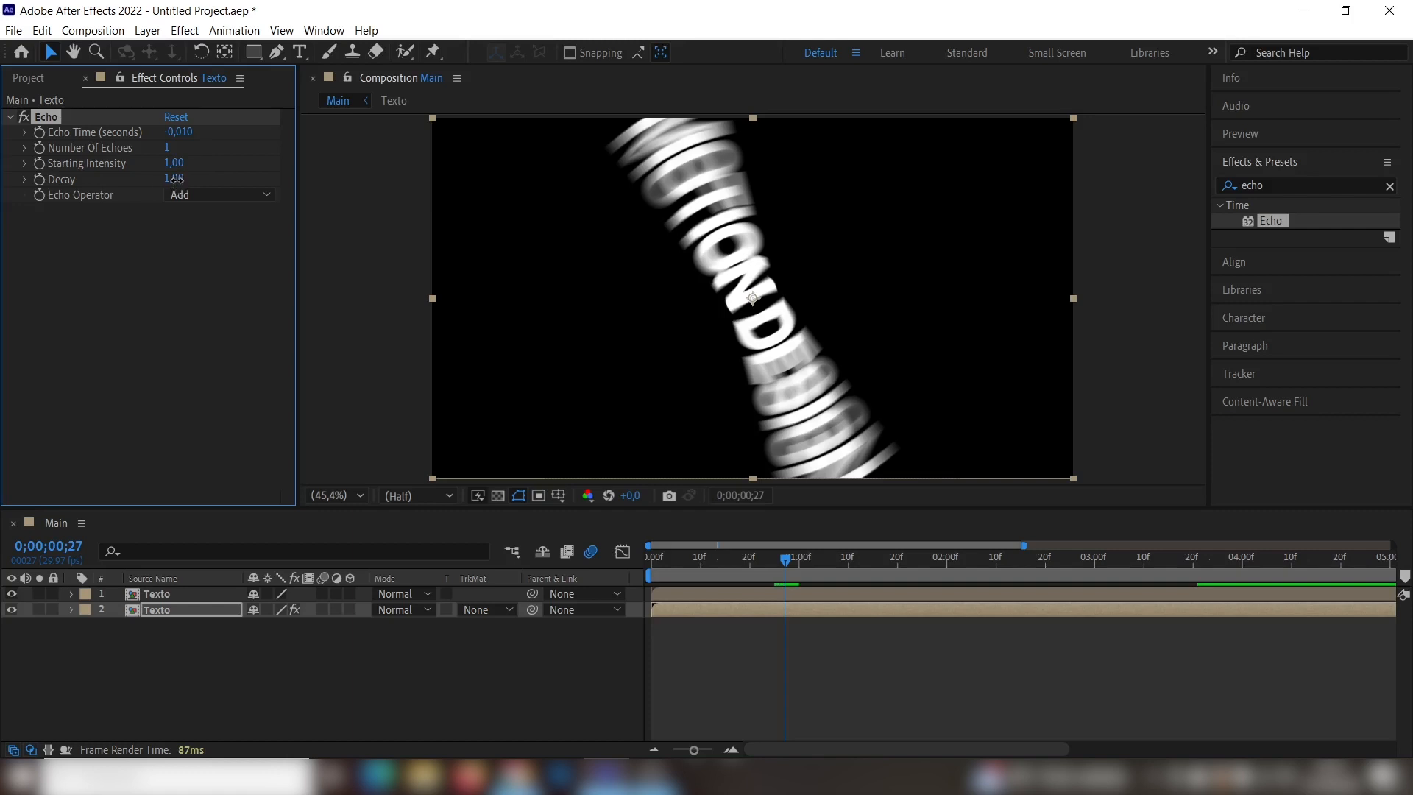
pyautogui.moveTo(174, 179); pyautogui.dragTo(148, 182)
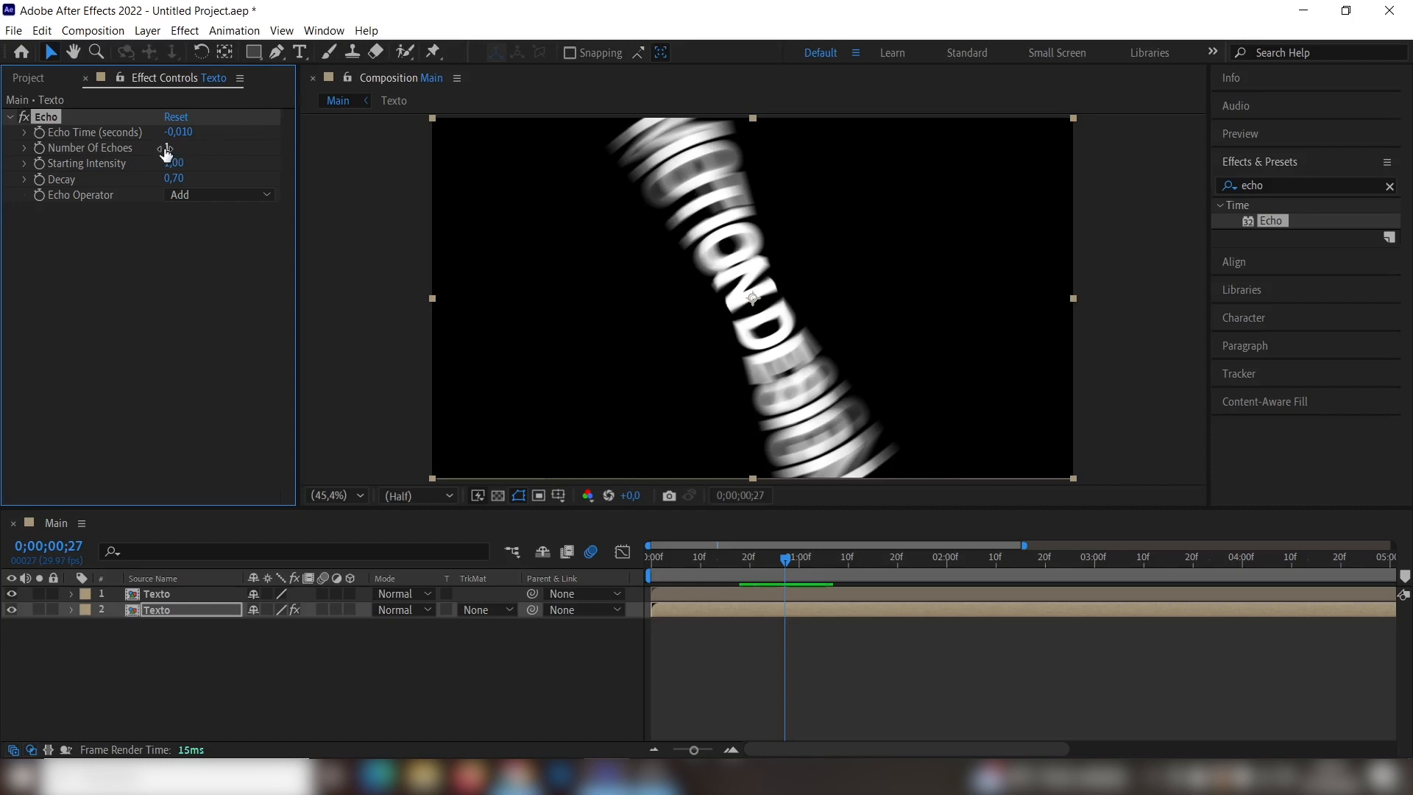
pyautogui.click(262, 118)
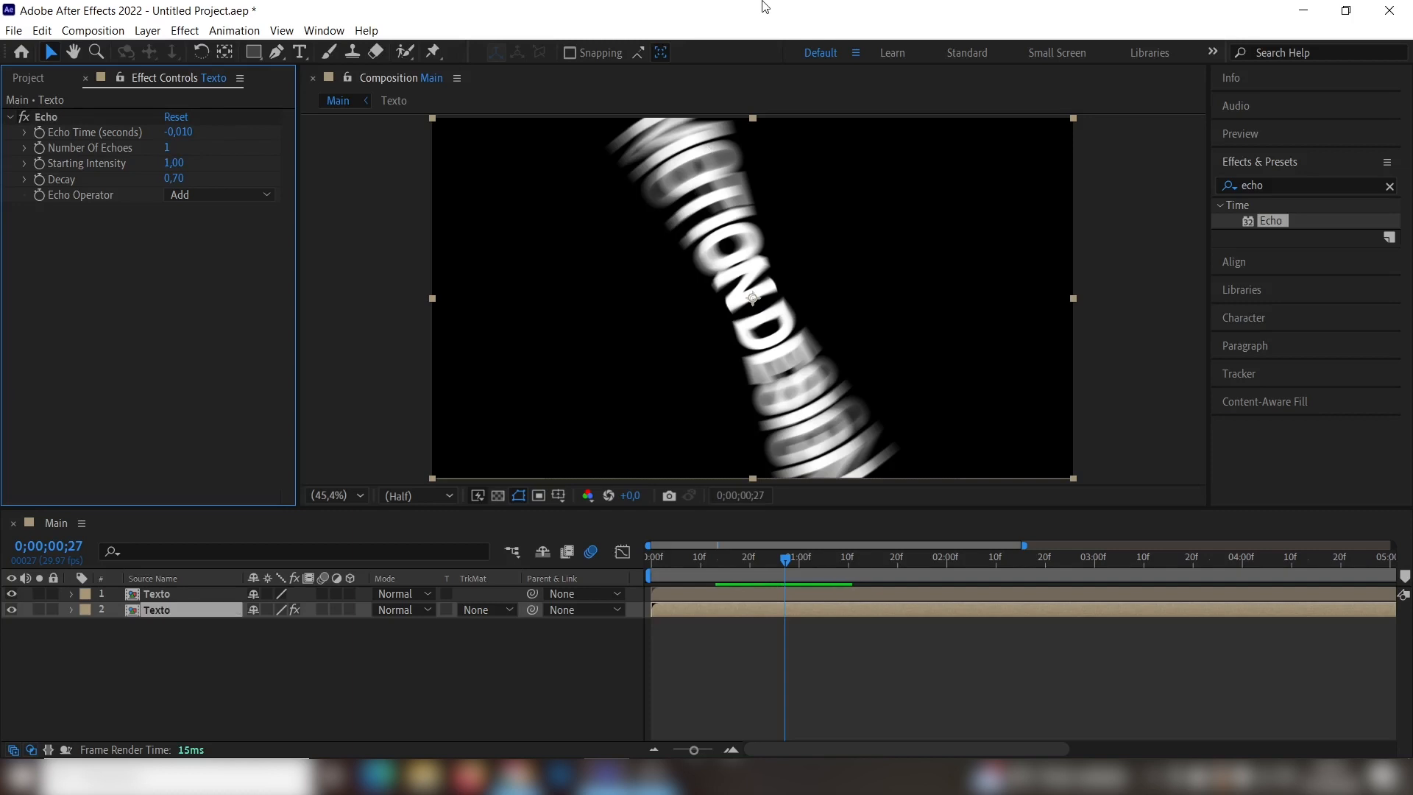
# - Set the Echo effect's Number Of Echoes to 3
pyautogui.click(166, 147)
pyautogui.write('3')
pyautogui.press('Return')
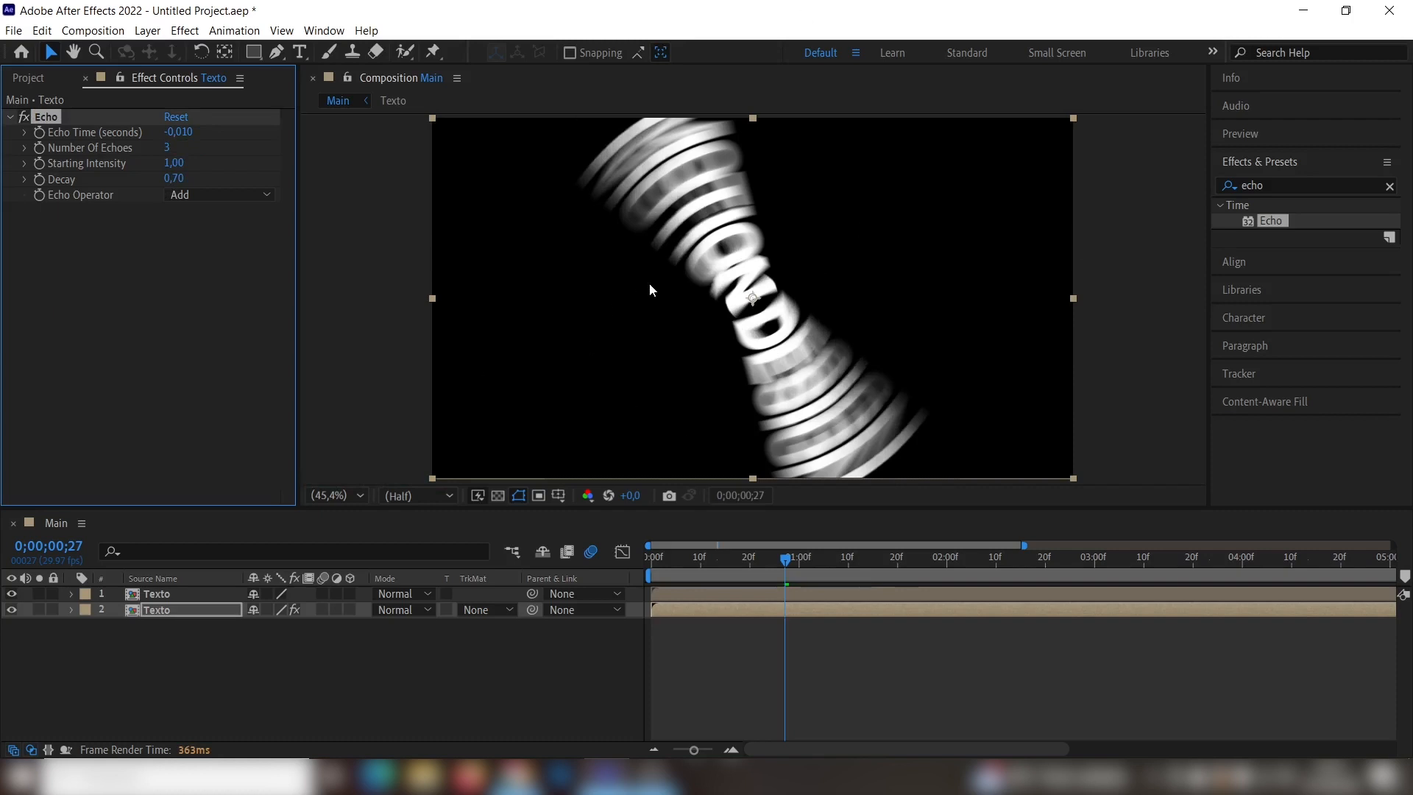
# - Apply a Fill effect to the lower Texto layer and set its color to C76117
pyautogui.click(187, 611)
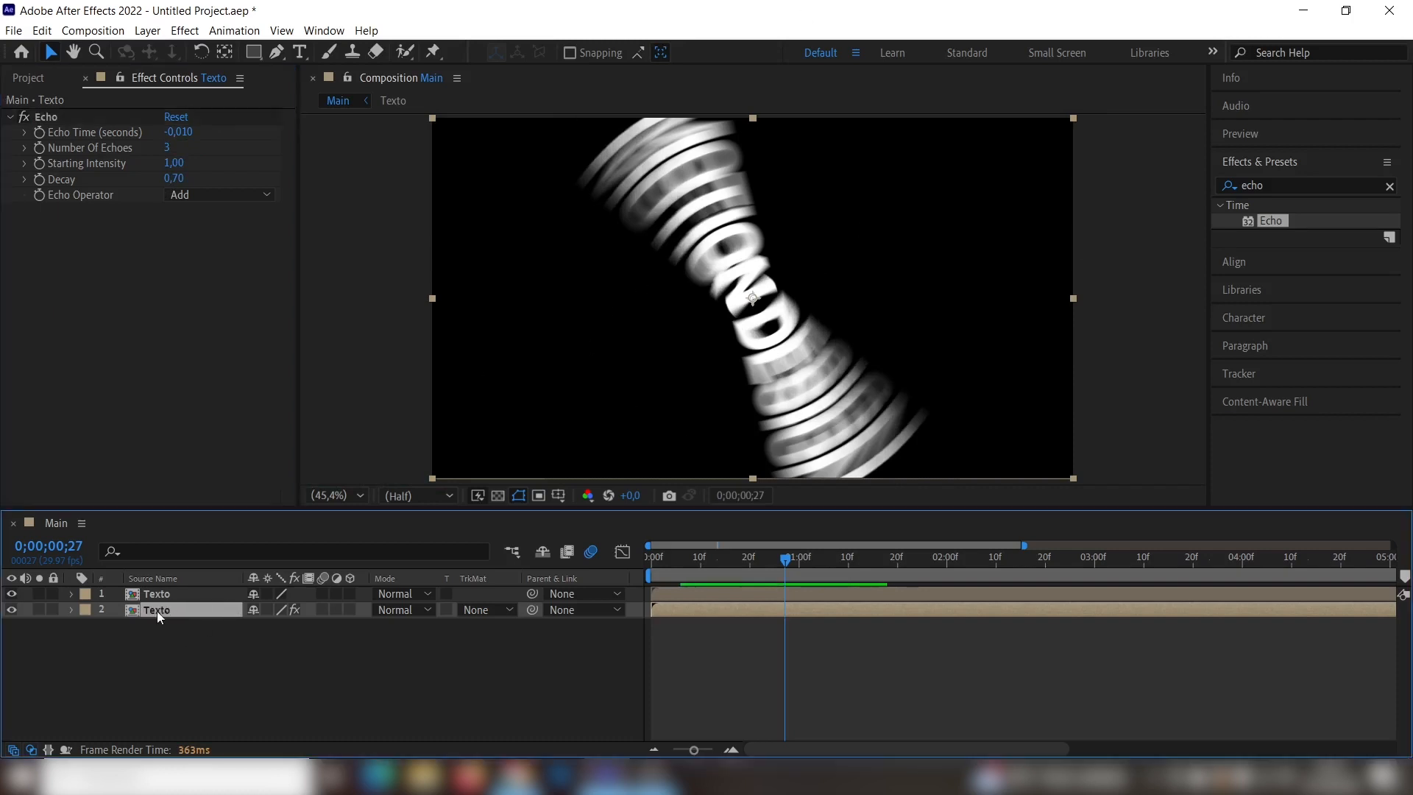
pyautogui.click(1297, 183)
pyautogui.write('fill')
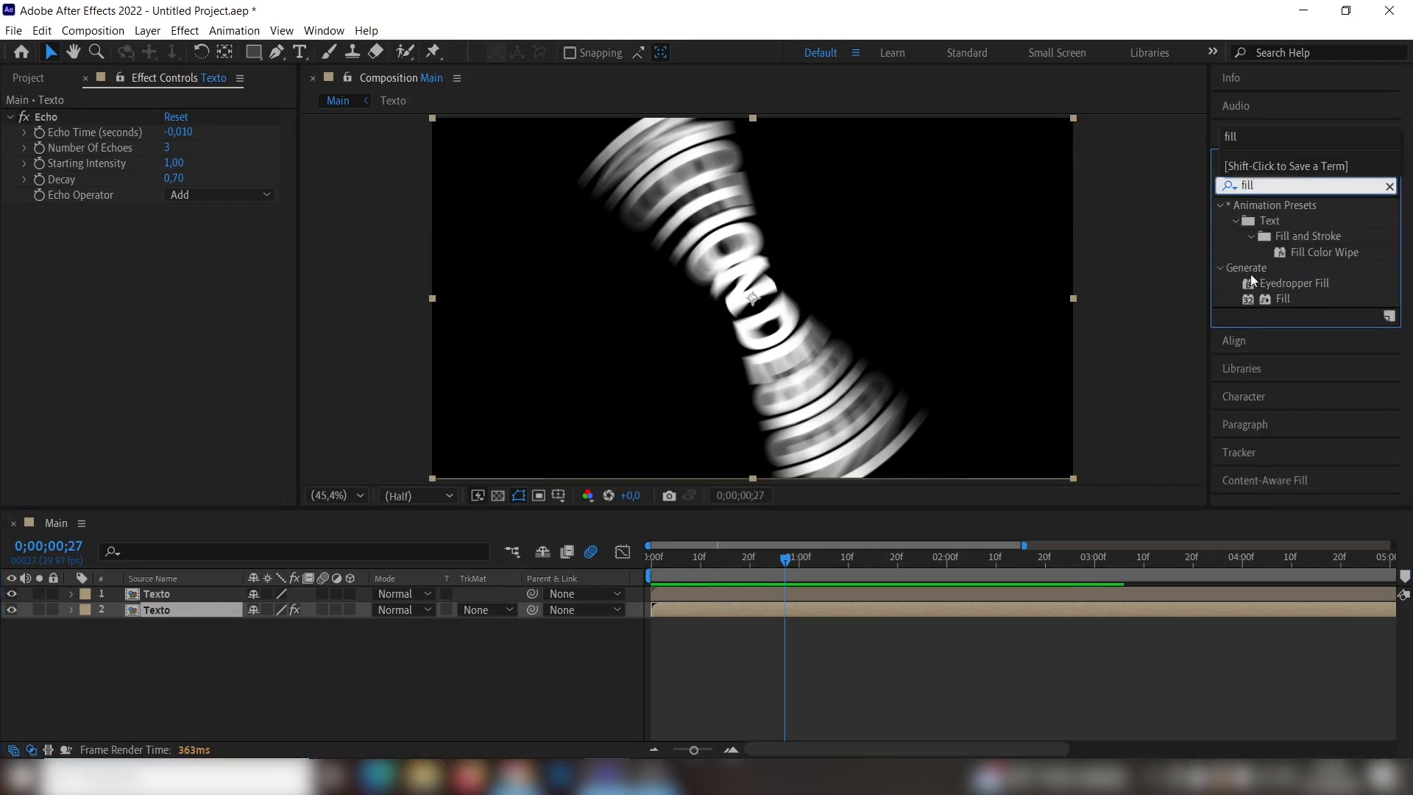
pyautogui.moveTo(1287, 299); pyautogui.dragTo(191, 613)
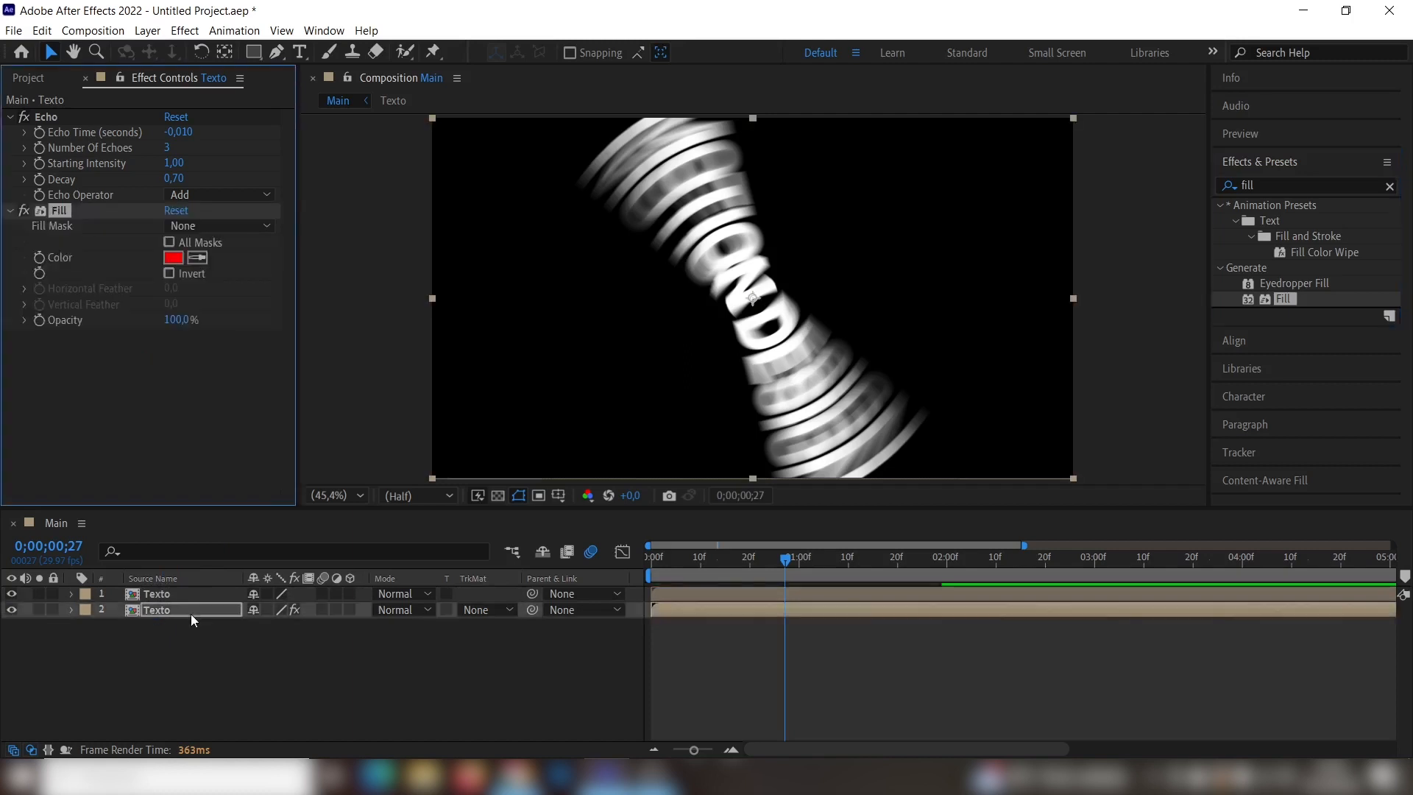
pyautogui.click(173, 258)
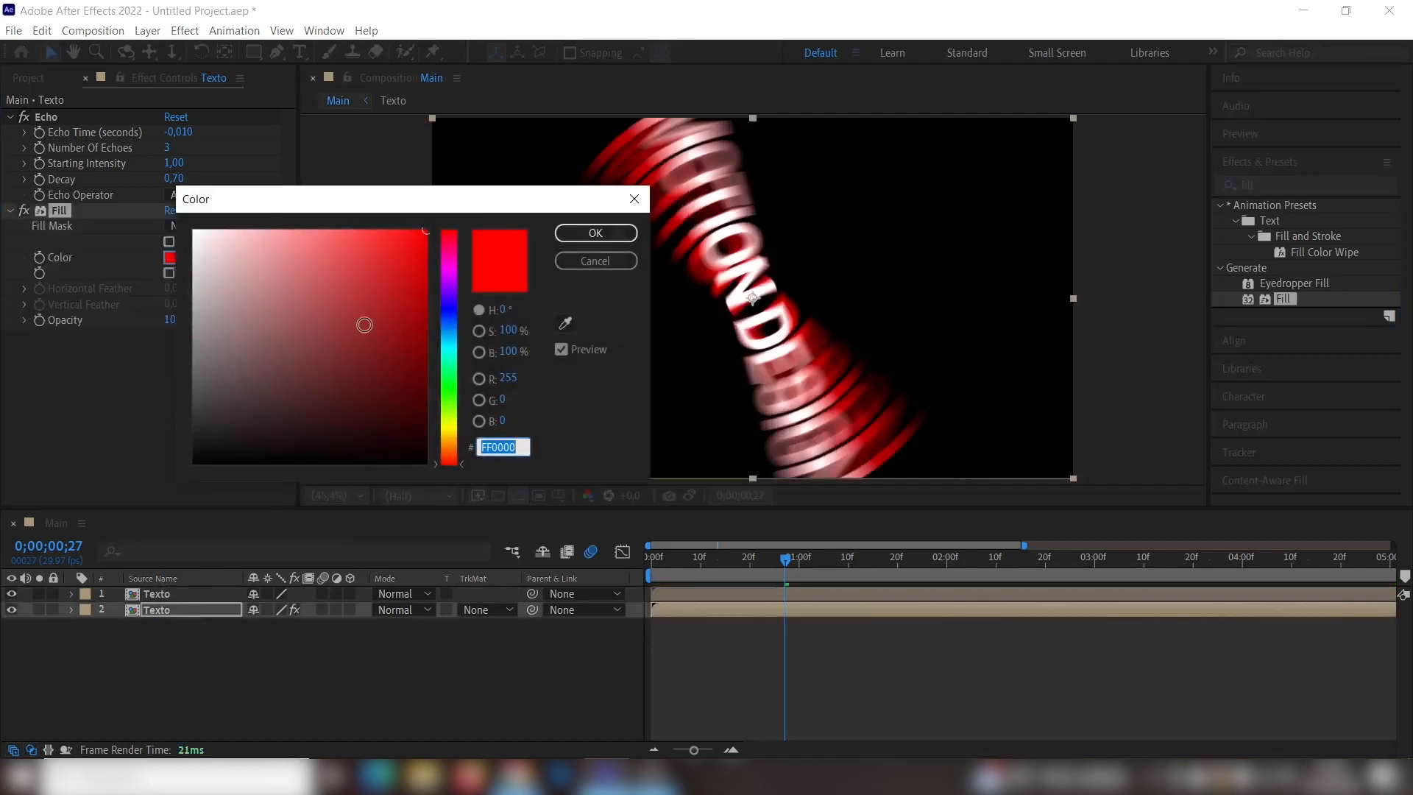
pyautogui.write('C')
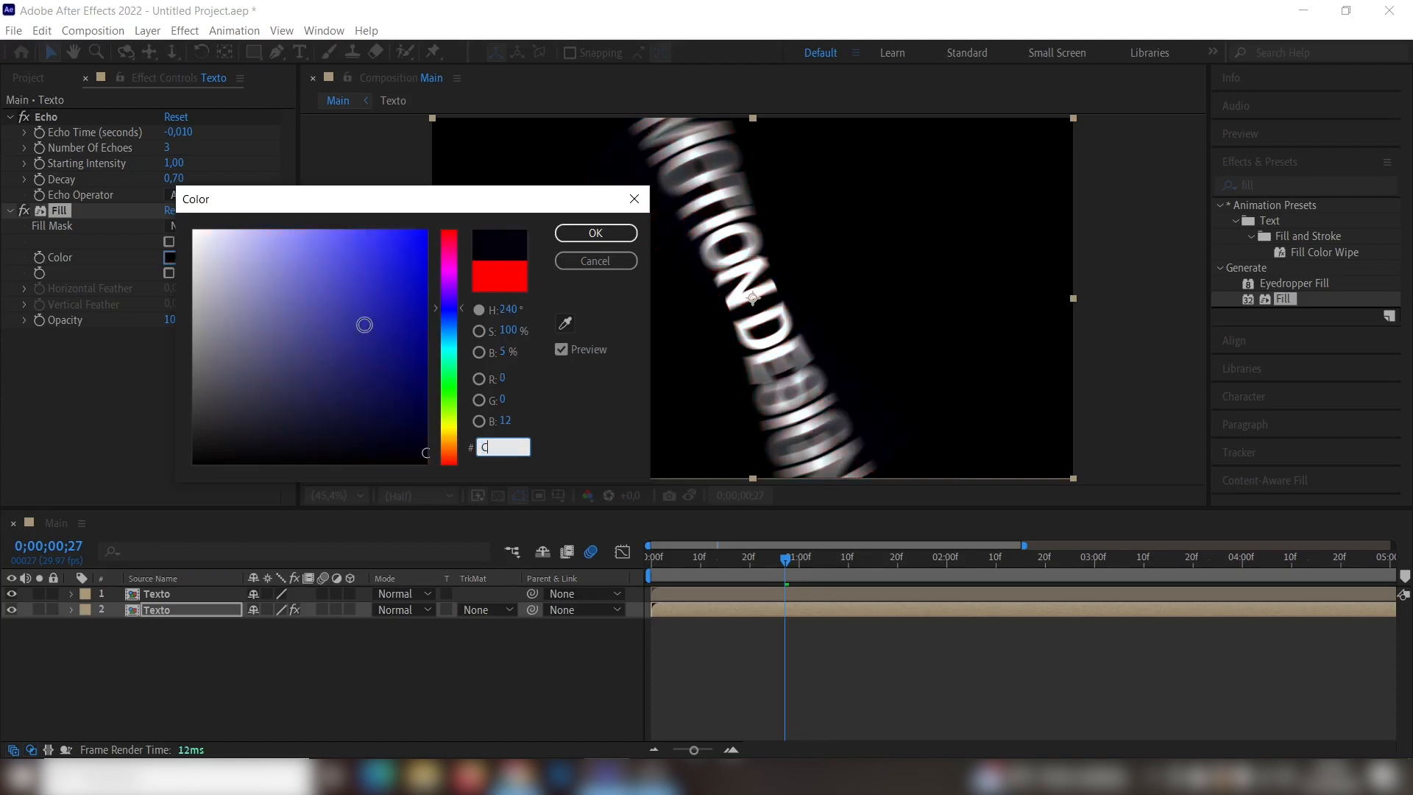
pyautogui.write('76117')
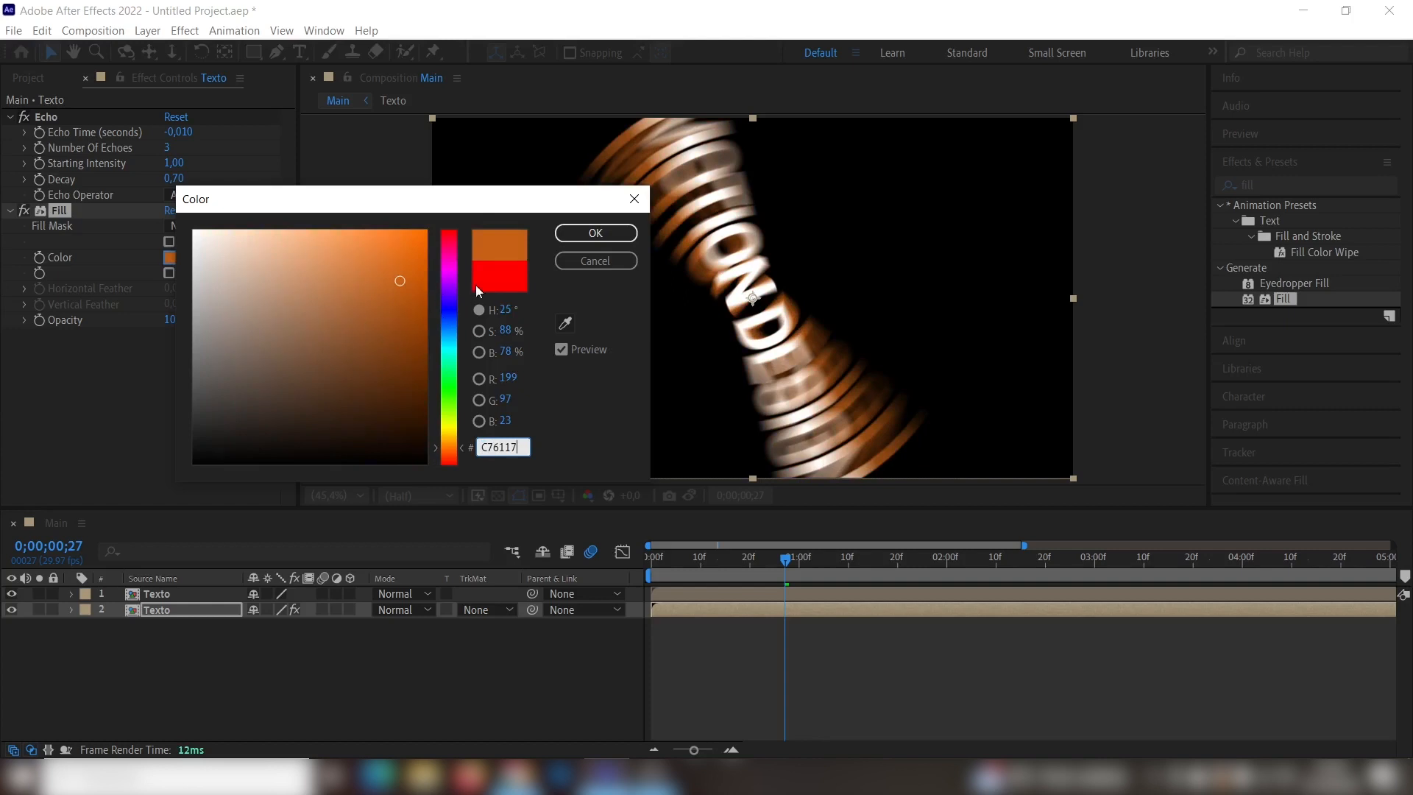
pyautogui.click(596, 233)
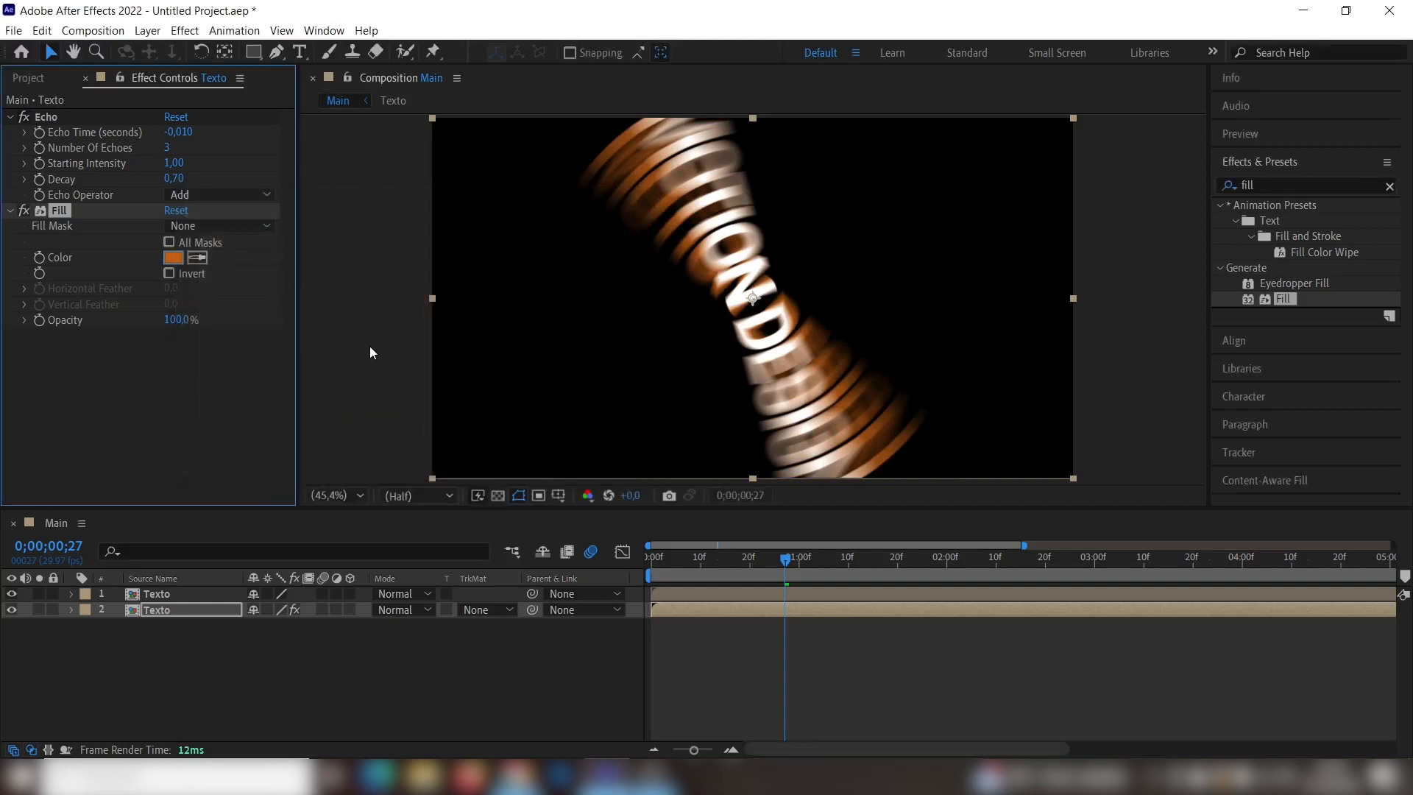
# - Duplicate the echoed Texto layer and give the bottom copy a Fill color of F96A03 and an Echo Decay of 0,92
pyautogui.click(184, 611)
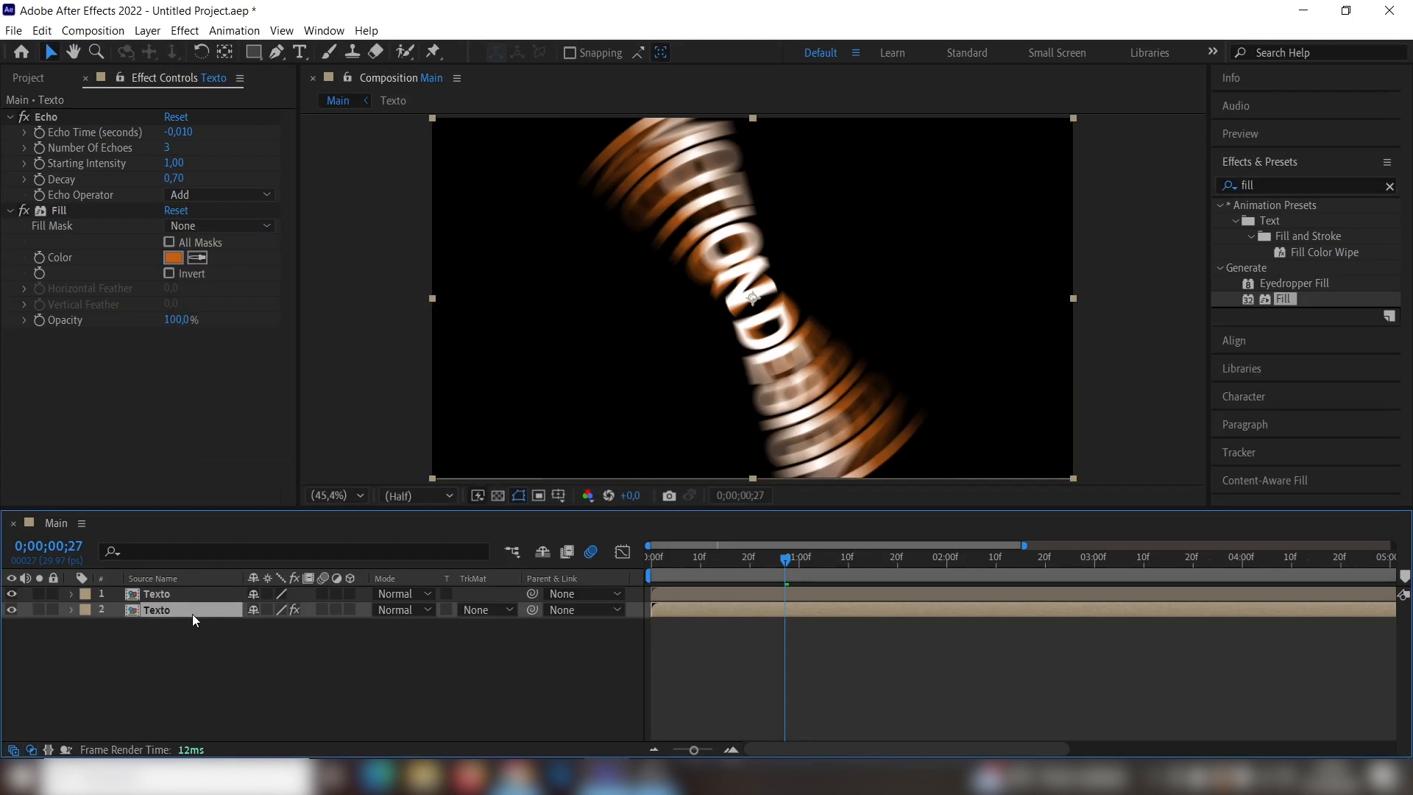
pyautogui.hotkey('ctrl', 'd')
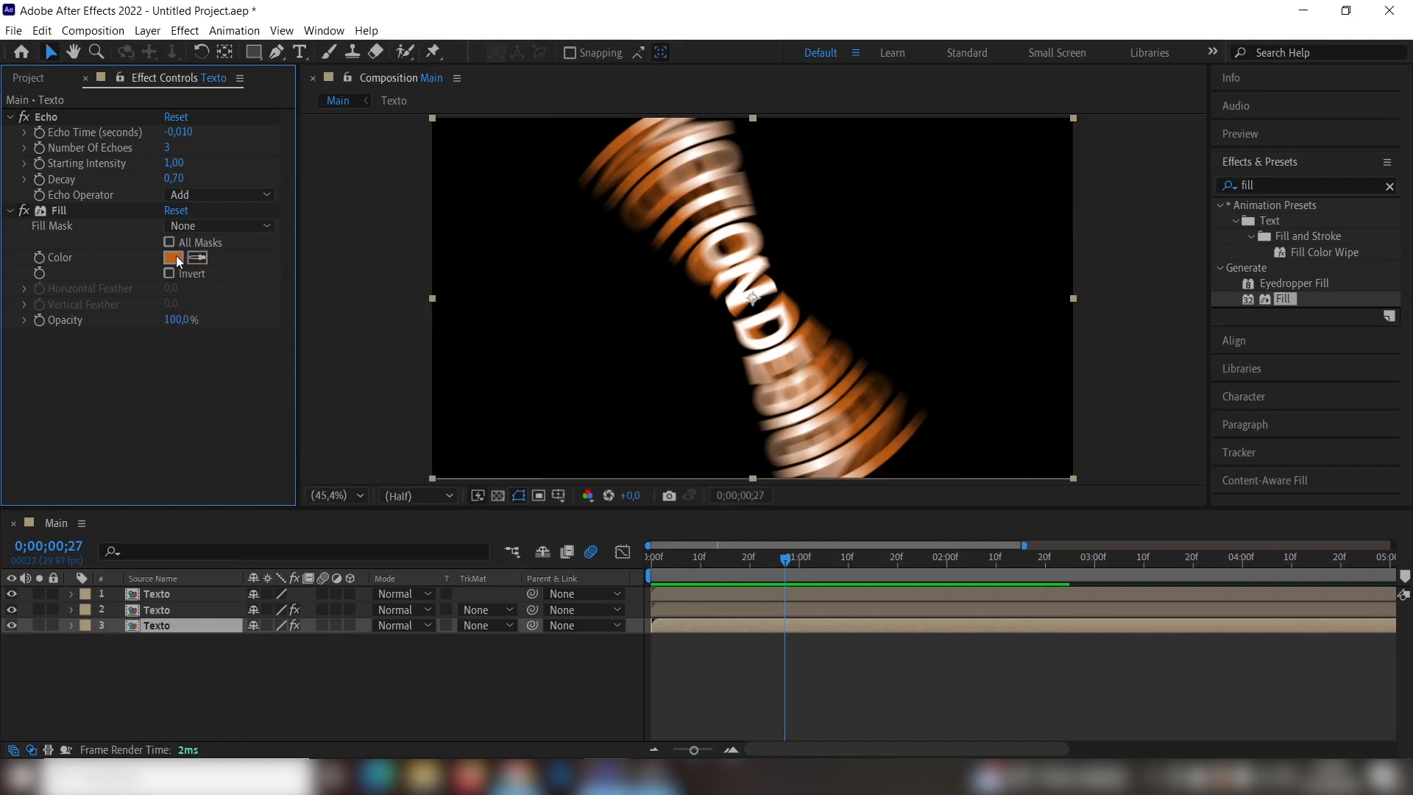
pyautogui.click(178, 261)
pyautogui.moveTo(407, 280); pyautogui.dragTo(424, 234)
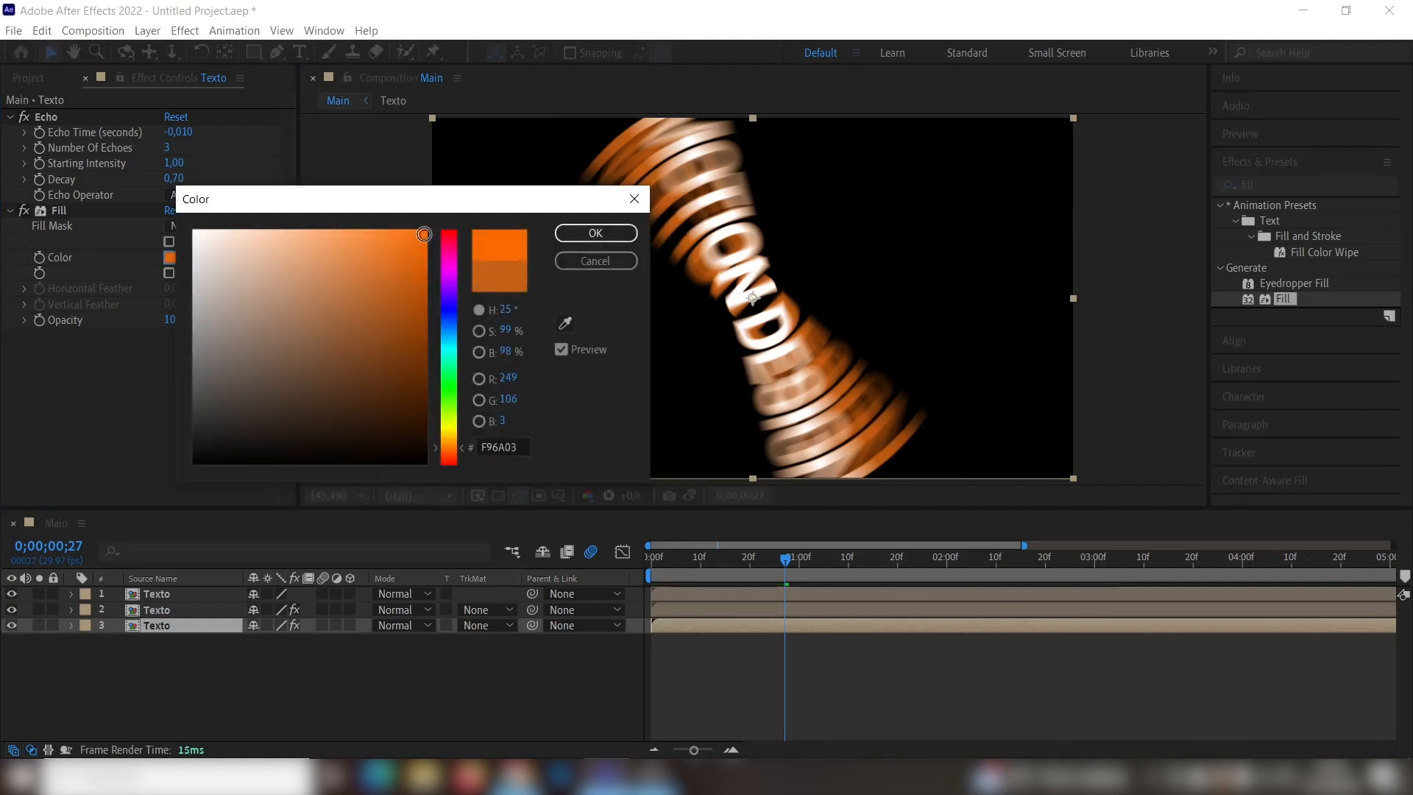
pyautogui.click(618, 234)
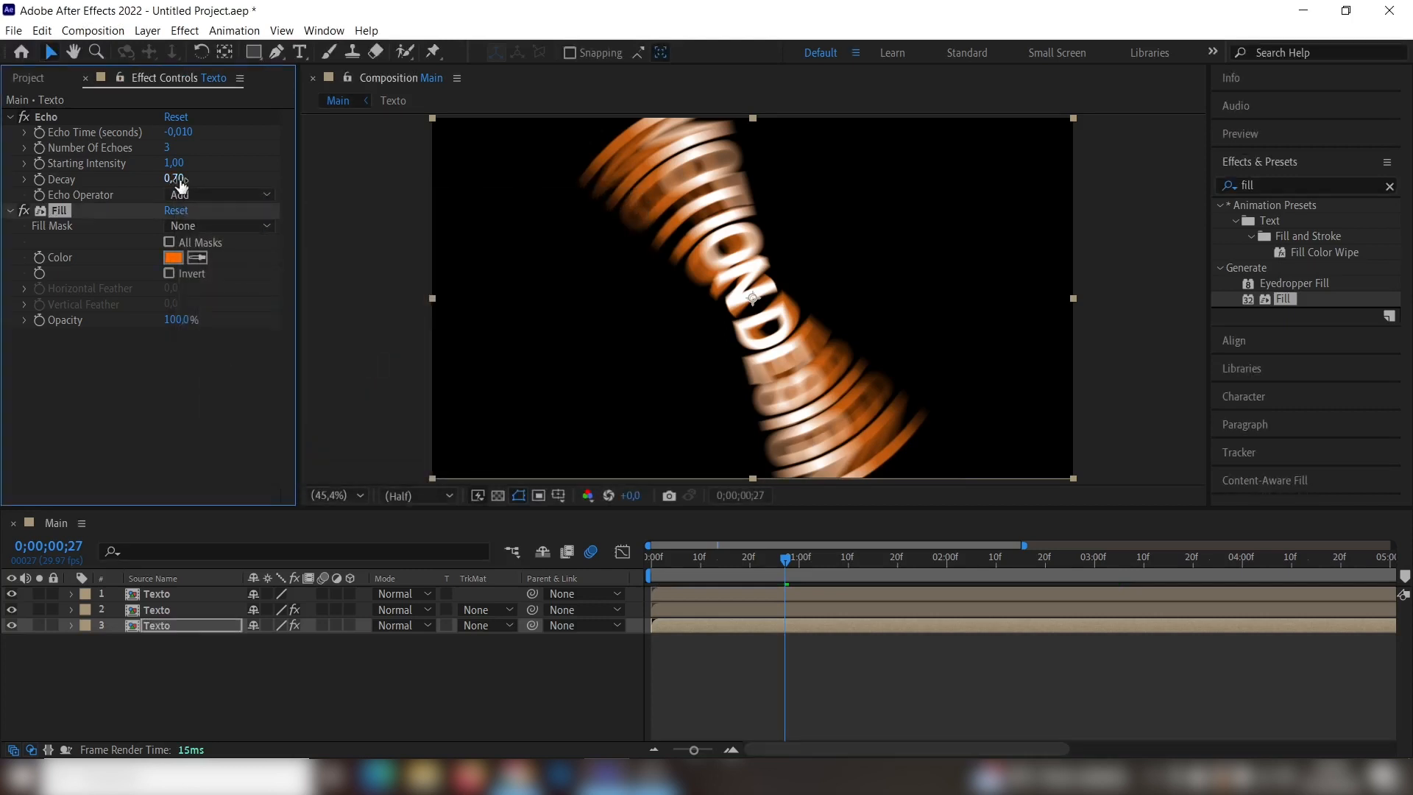
pyautogui.moveTo(176, 178); pyautogui.dragTo(198, 178)
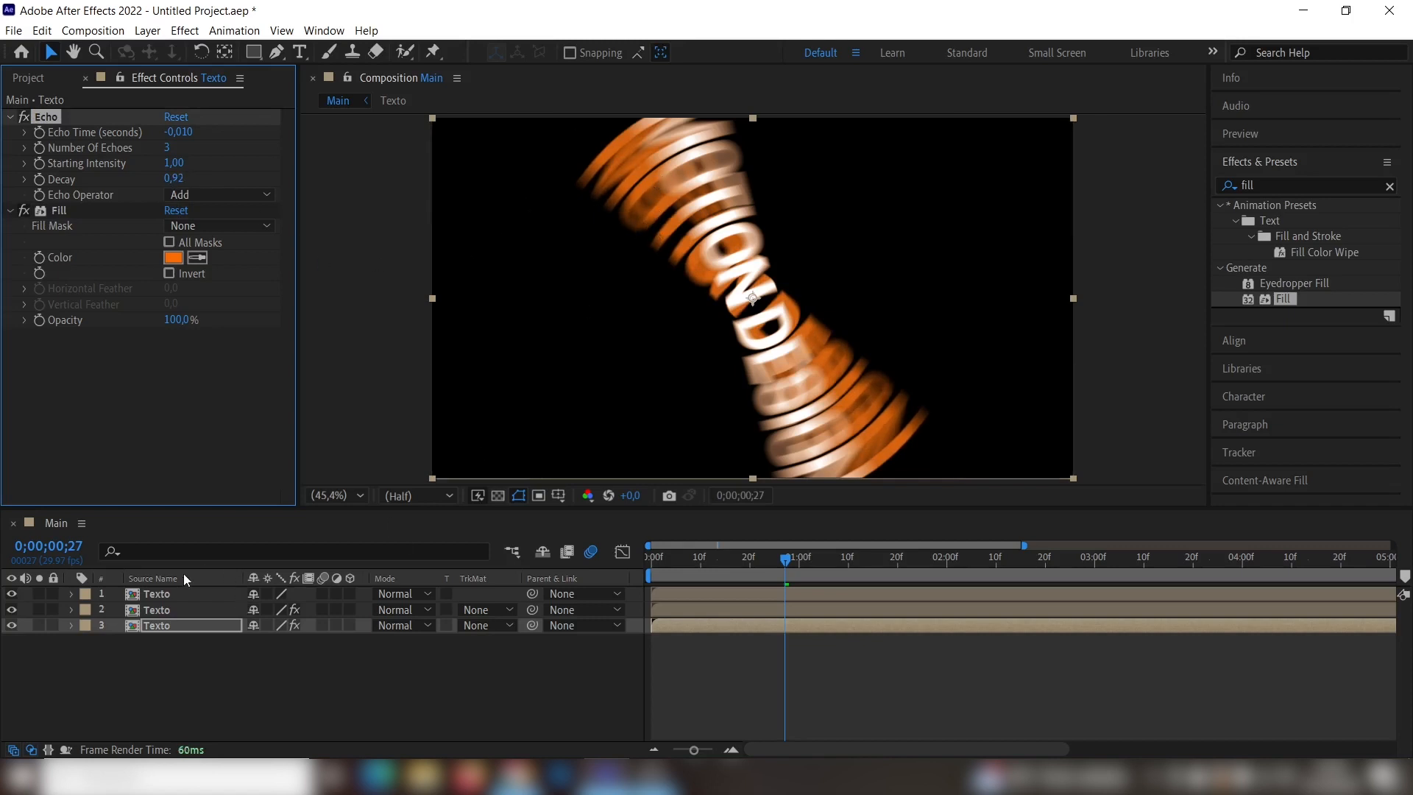
# - Duplicate the bottom Texto layer and change the new bottom copy's Fill color to bright pink
pyautogui.click(169, 625)
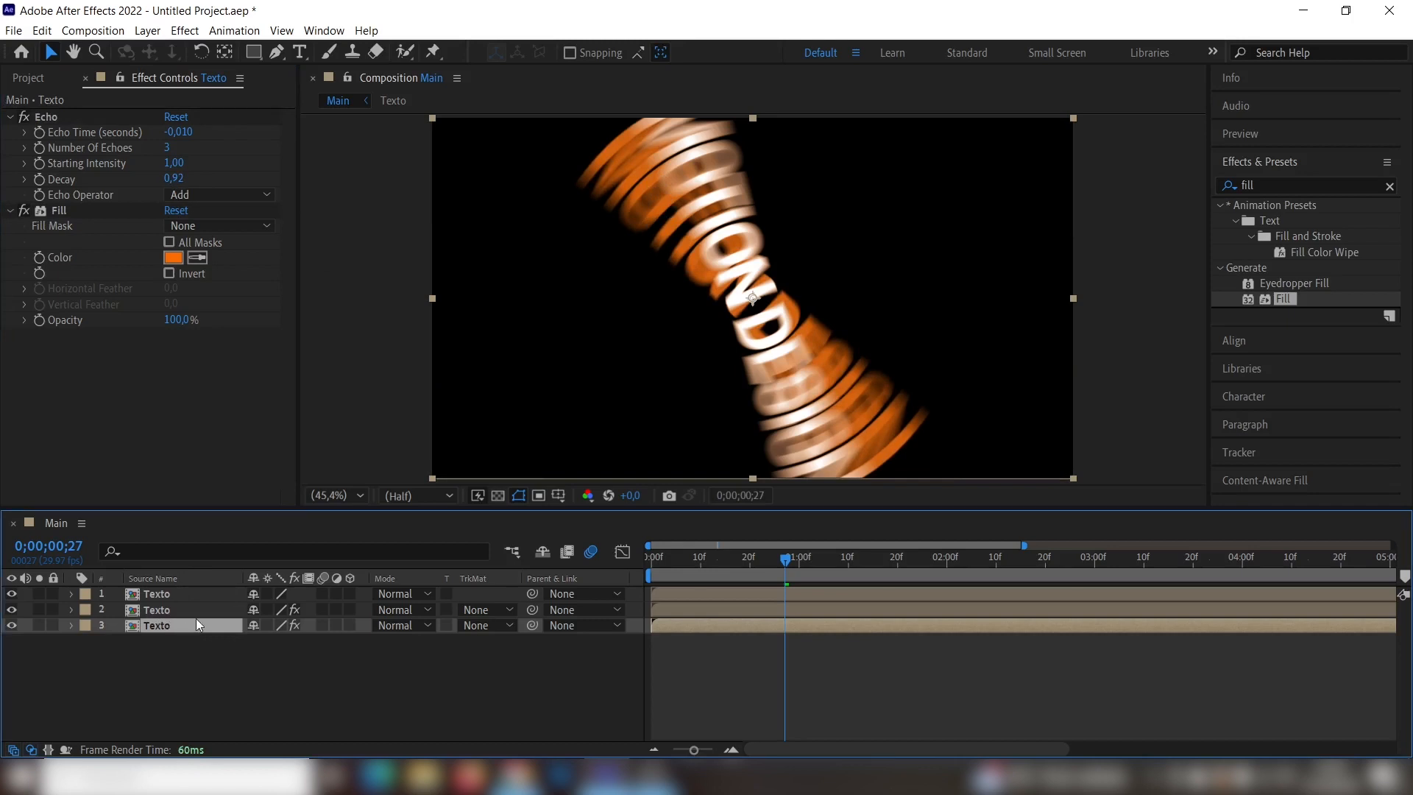
pyautogui.hotkey('ctrl', 'd')
pyautogui.click(171, 641)
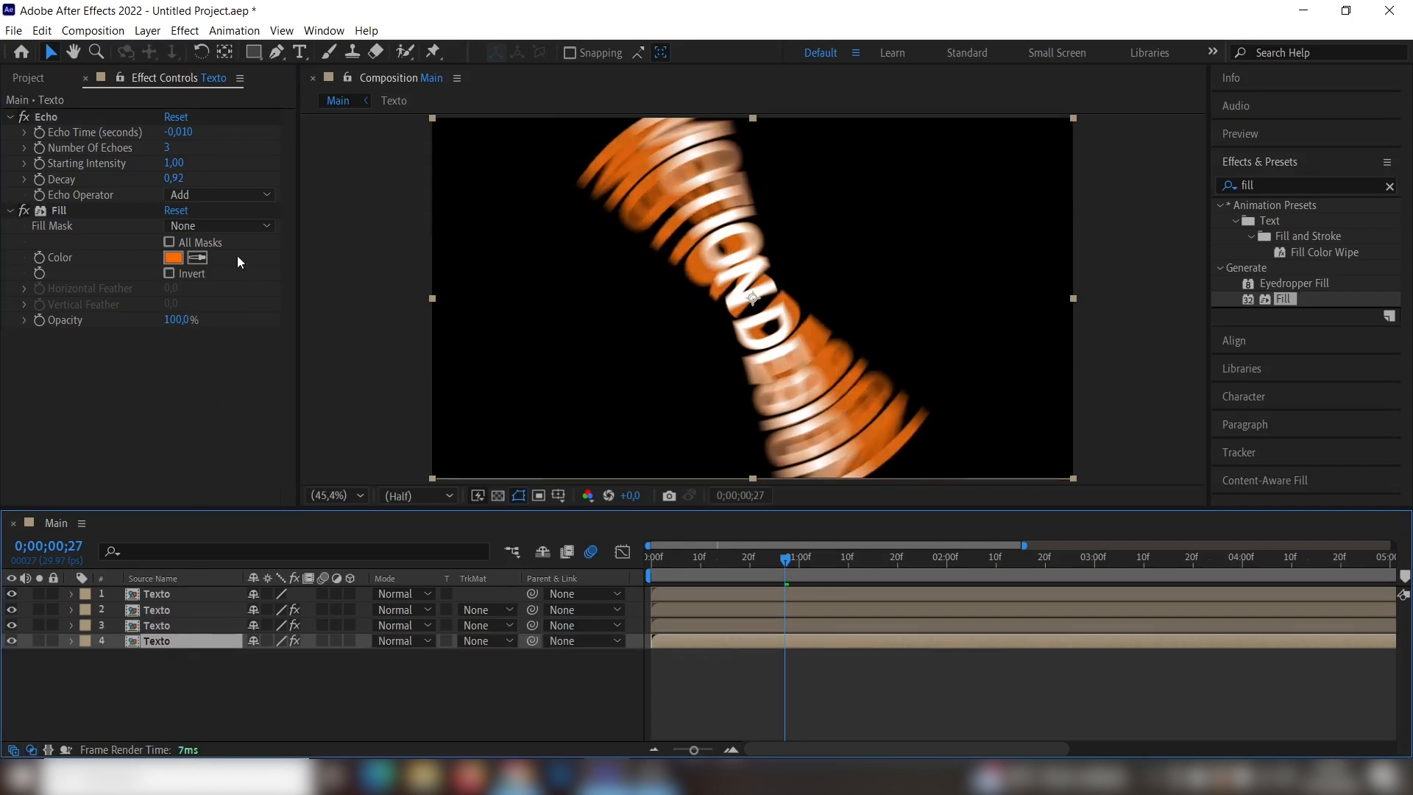
pyautogui.click(174, 259)
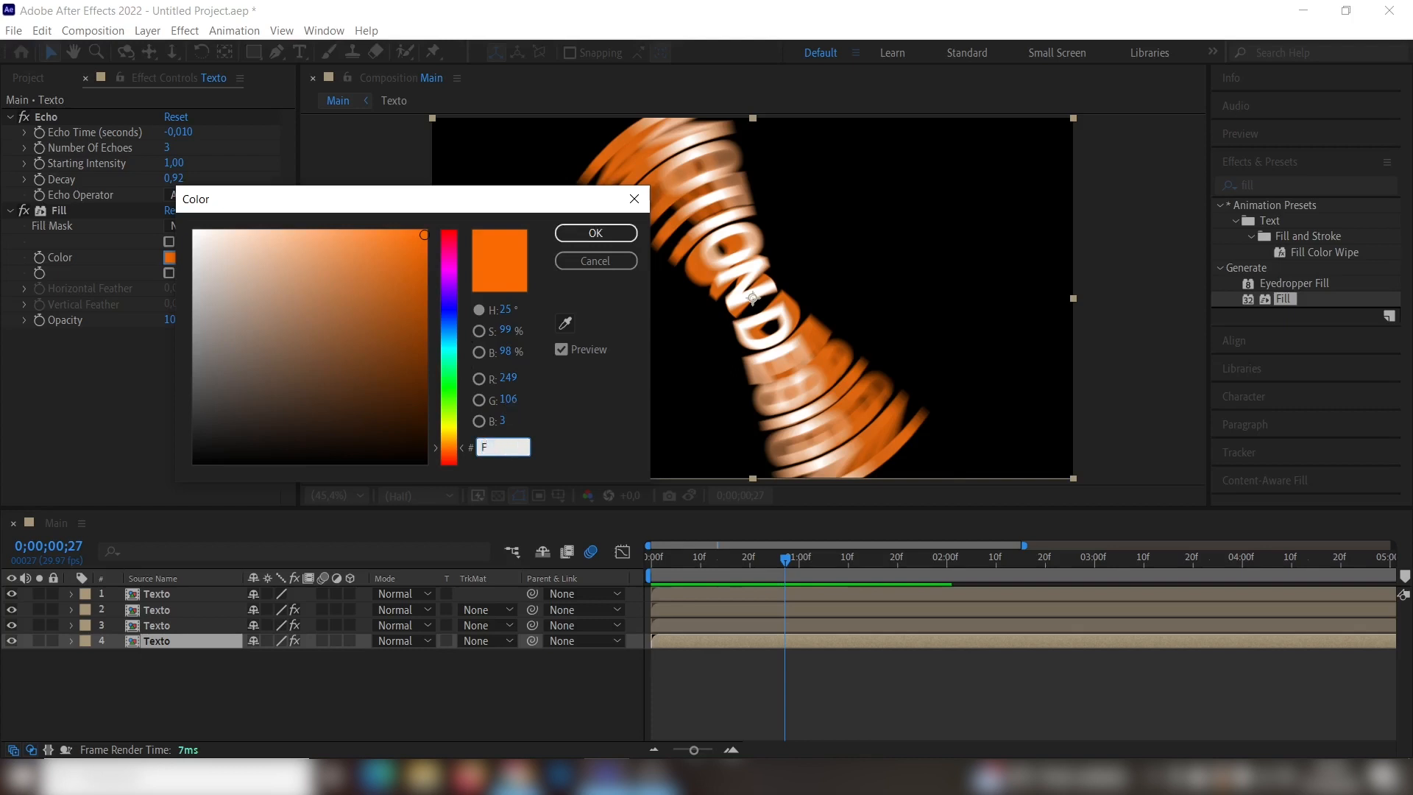
pyautogui.write('FF009')
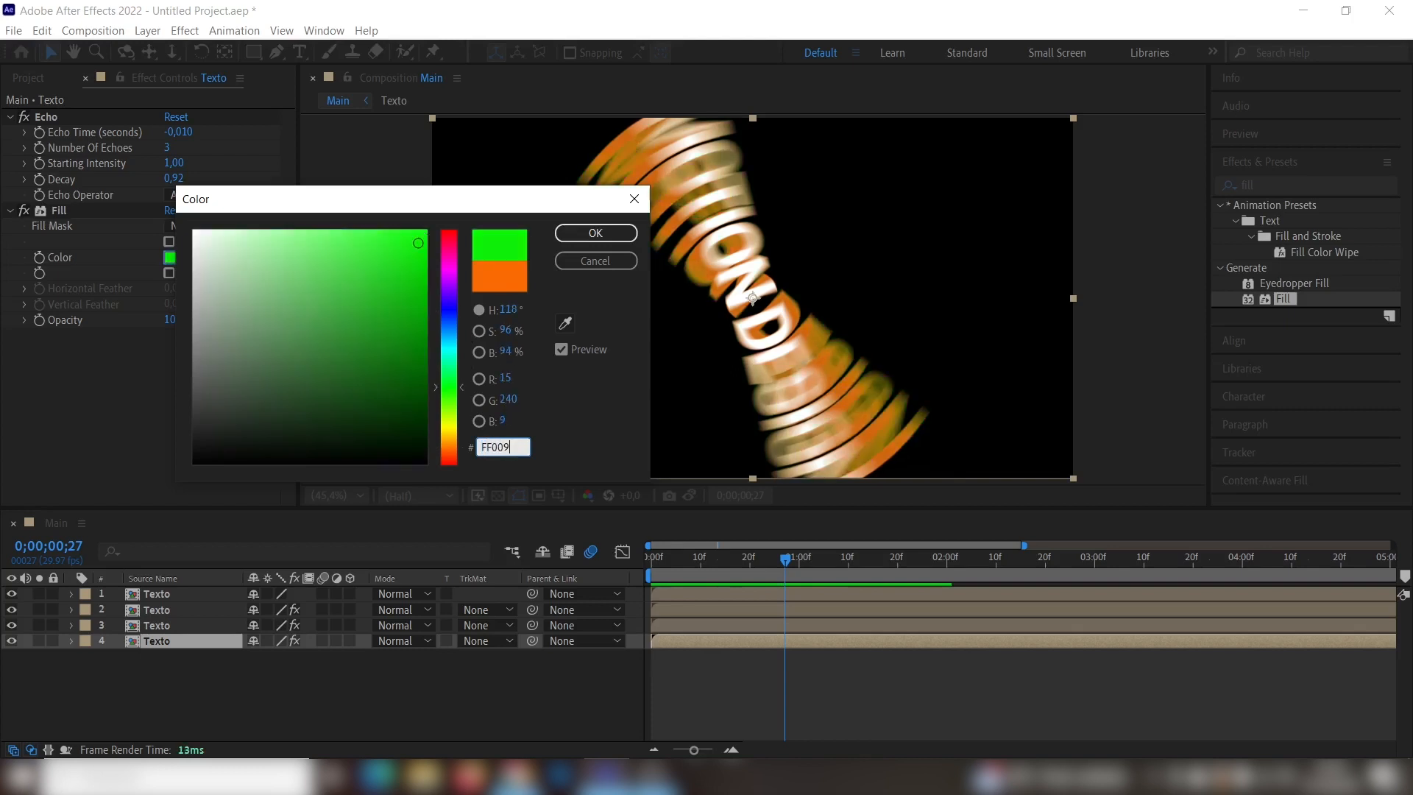
pyautogui.write('FF')
pyautogui.press('Return')
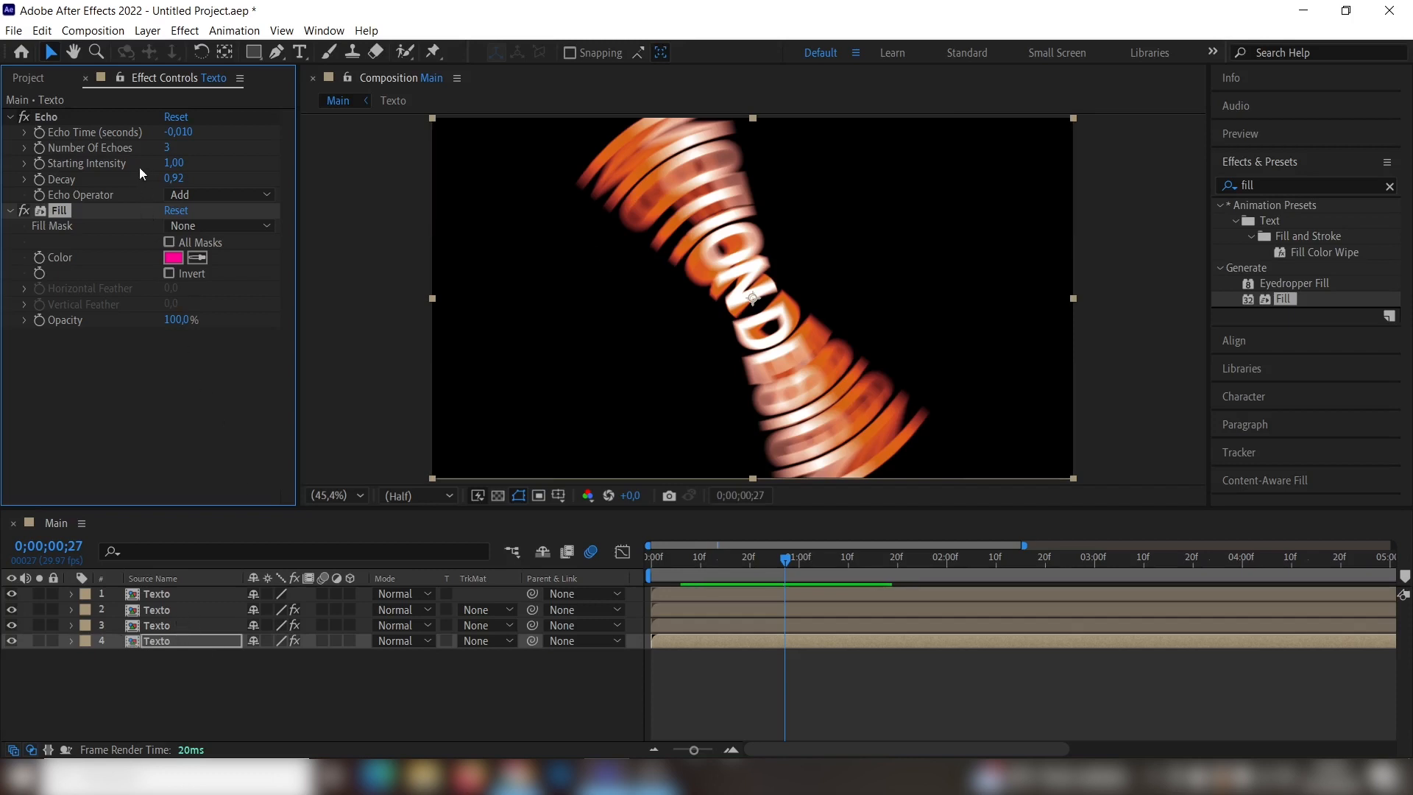
# - Set the pink Texto layer's Number Of Echoes to 5 and shift the layer slightly later in time
pyautogui.click(167, 147)
pyautogui.write('5')
pyautogui.press('Return')
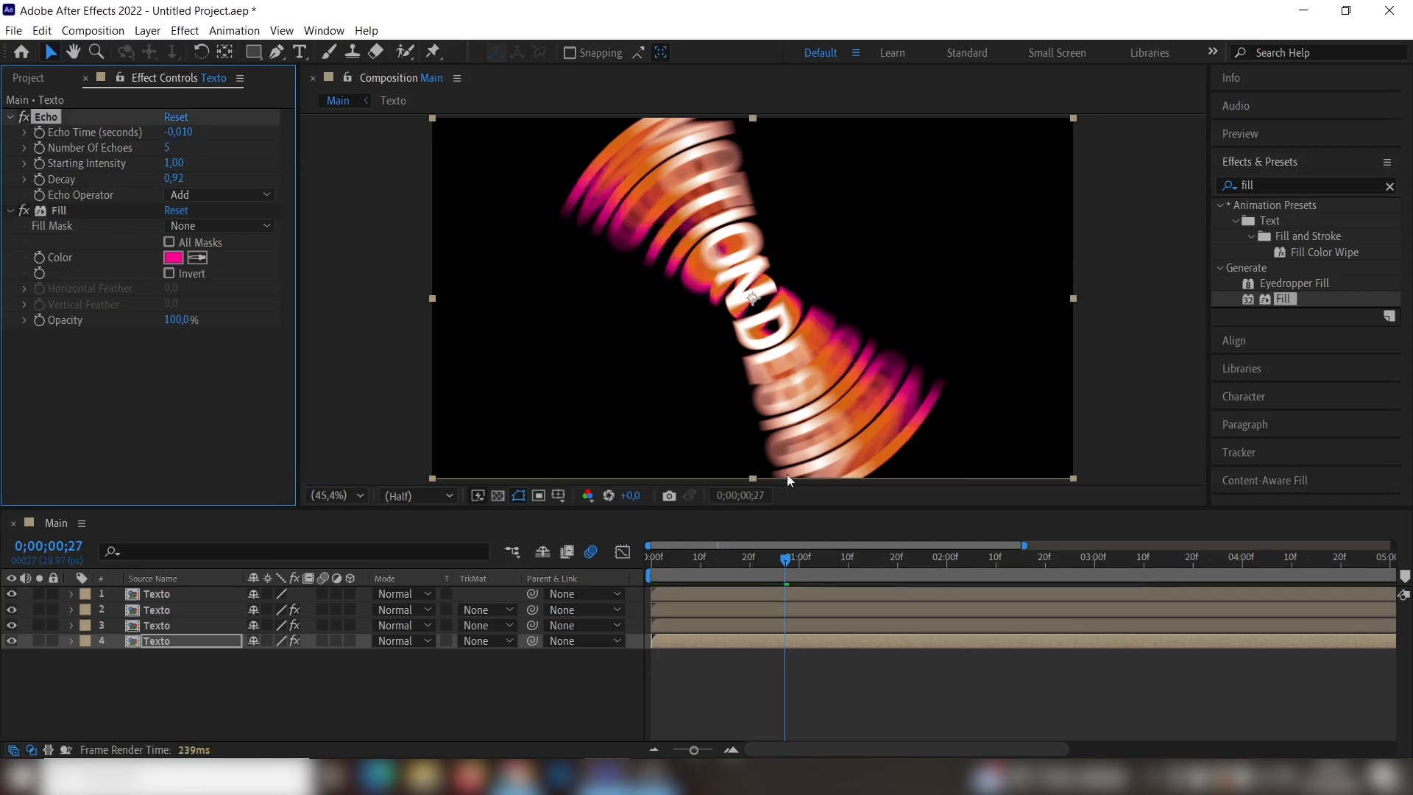
pyautogui.moveTo(692, 644); pyautogui.dragTo(696, 642)
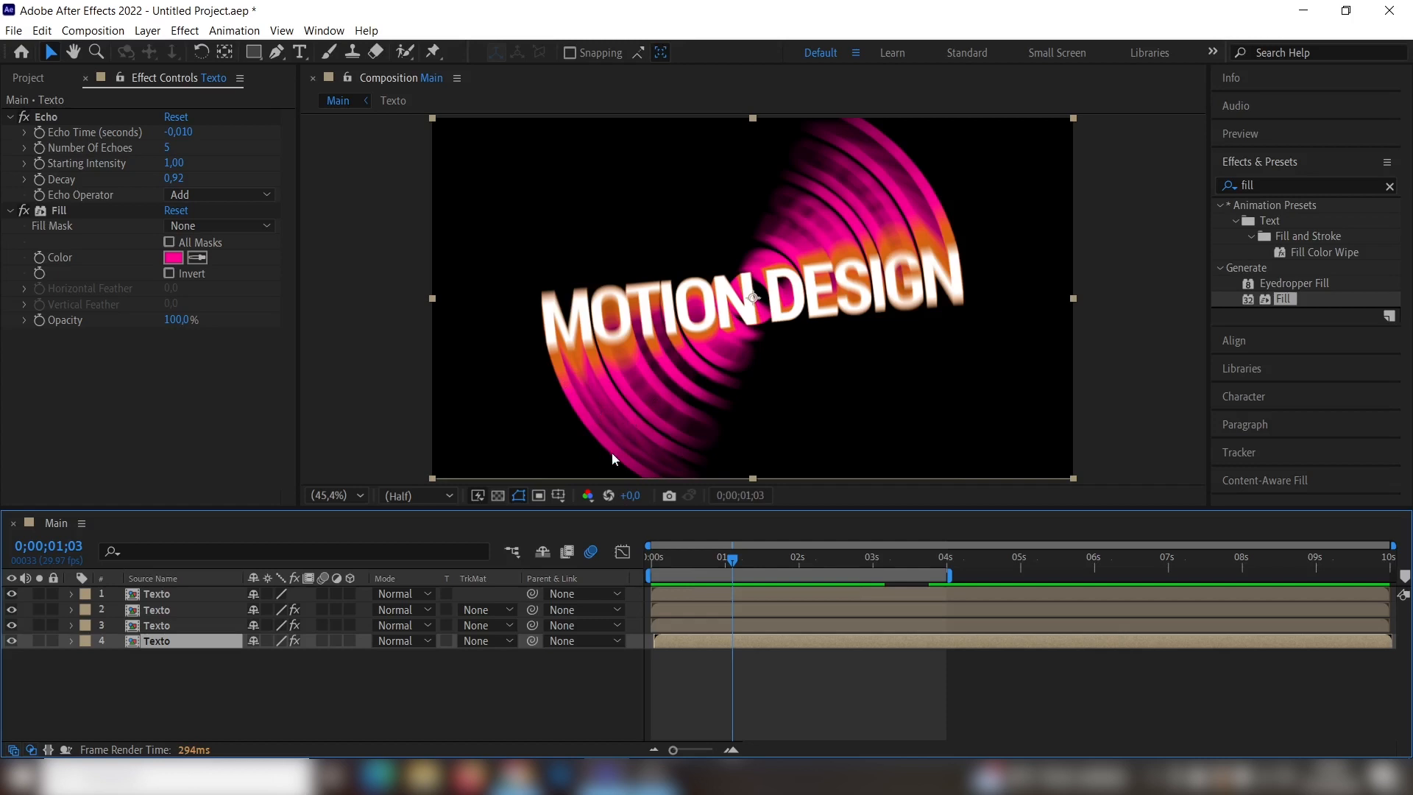
# - Turn on motion blur for all four Texto layers in Main
pyautogui.click(591, 551)
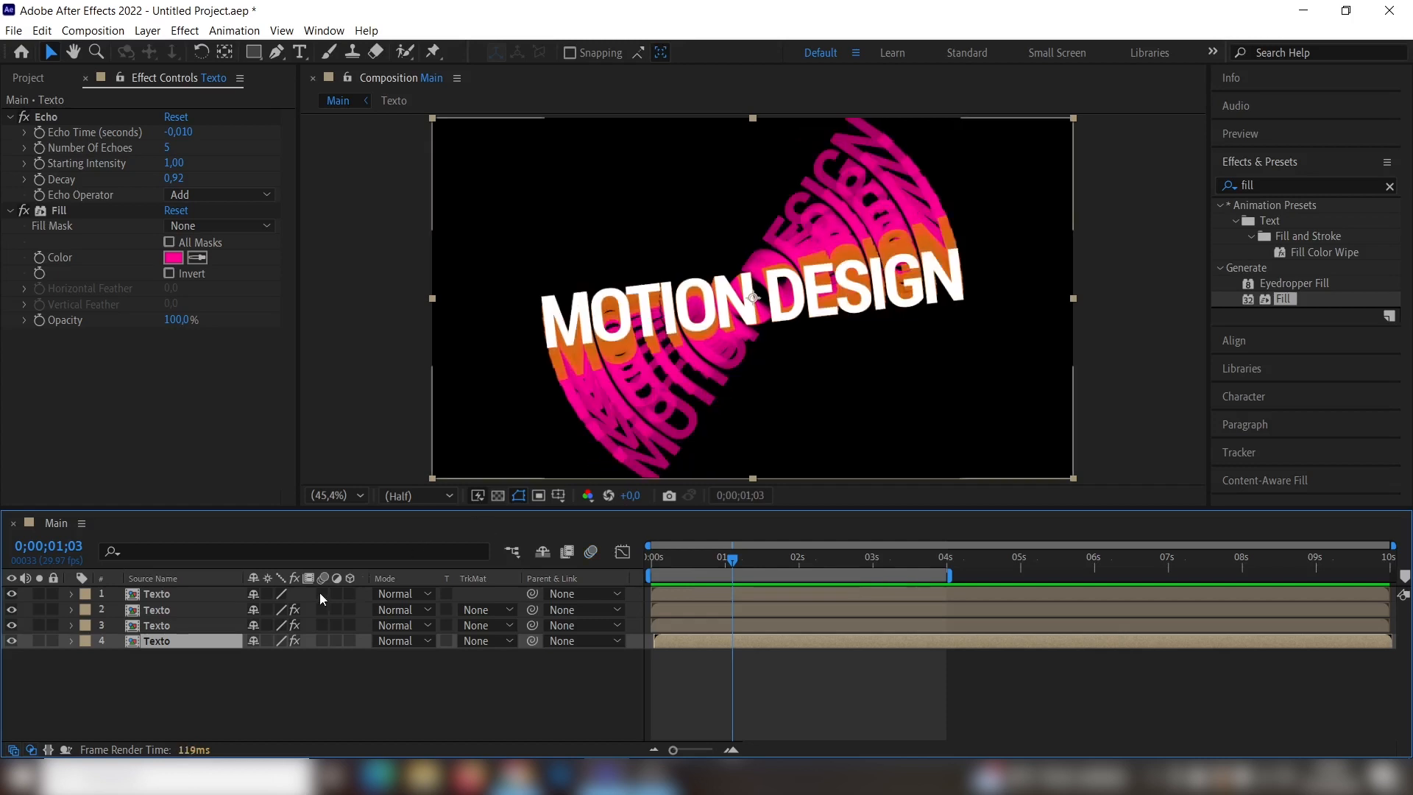
pyautogui.moveTo(319, 593); pyautogui.dragTo(322, 640)
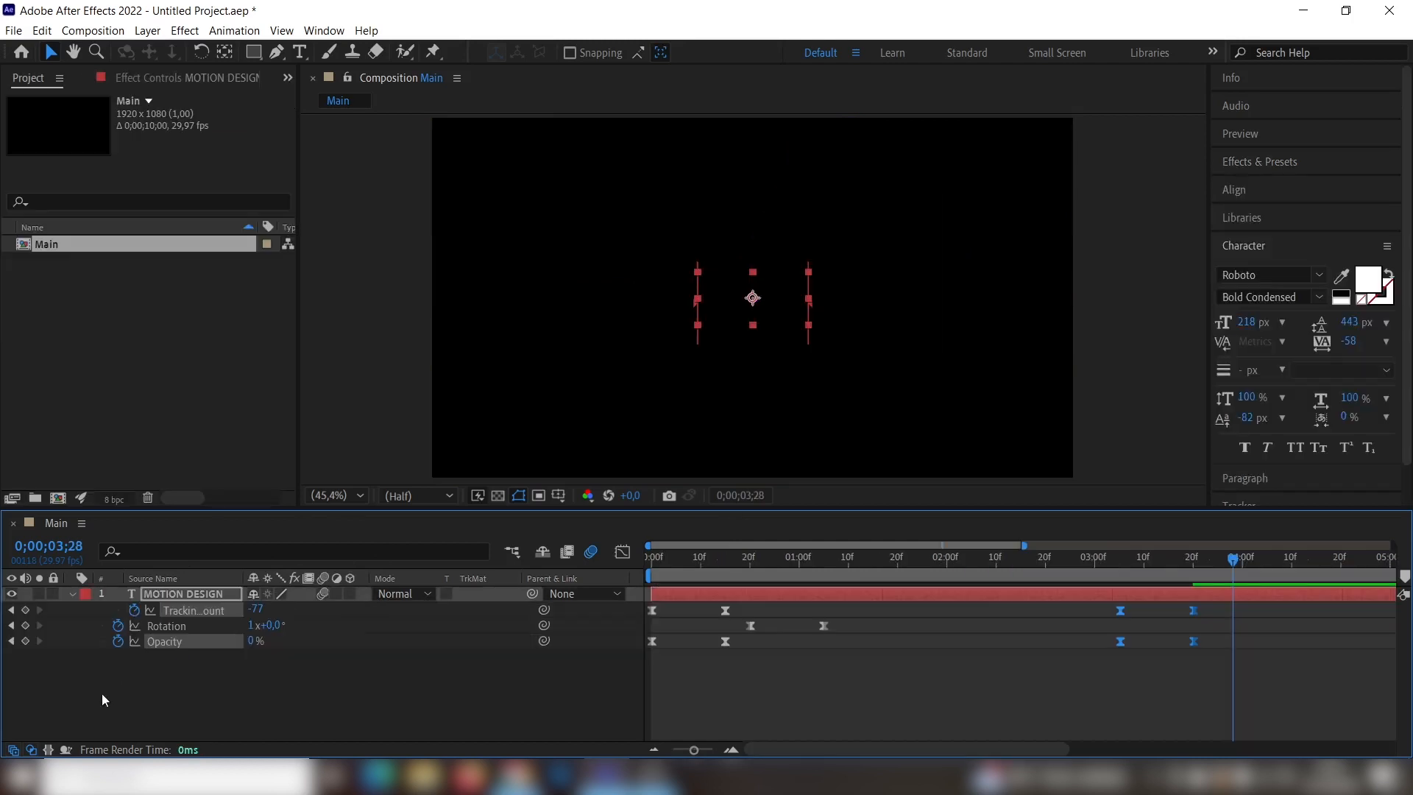
pyautogui.click(13, 751)
pyautogui.click(13, 751)
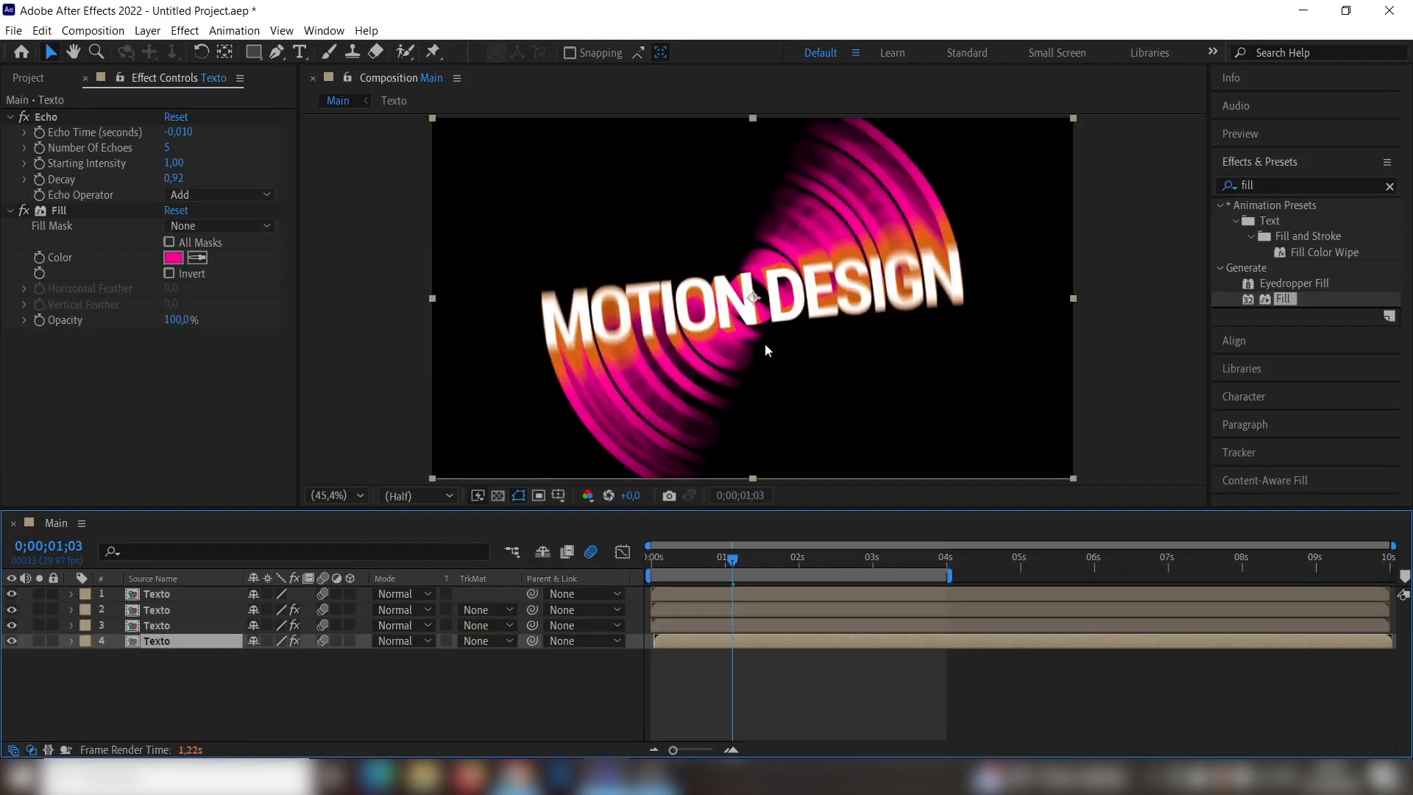
# - Open the Texto composition and select the whole text of the MOTION DESIGN layer for editing
pyautogui.doubleClick(154, 638)
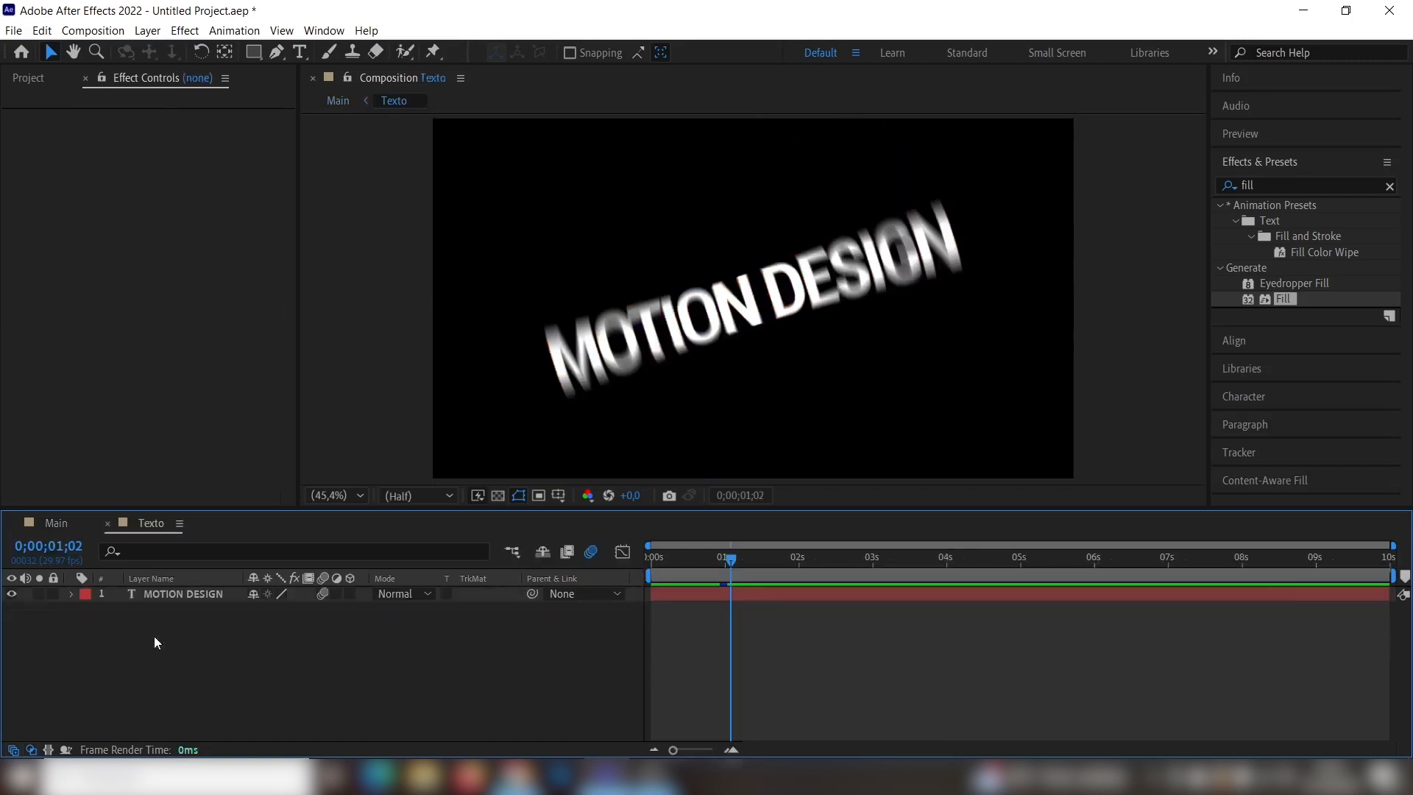
pyautogui.click(177, 594)
pyautogui.doubleClick(176, 594)
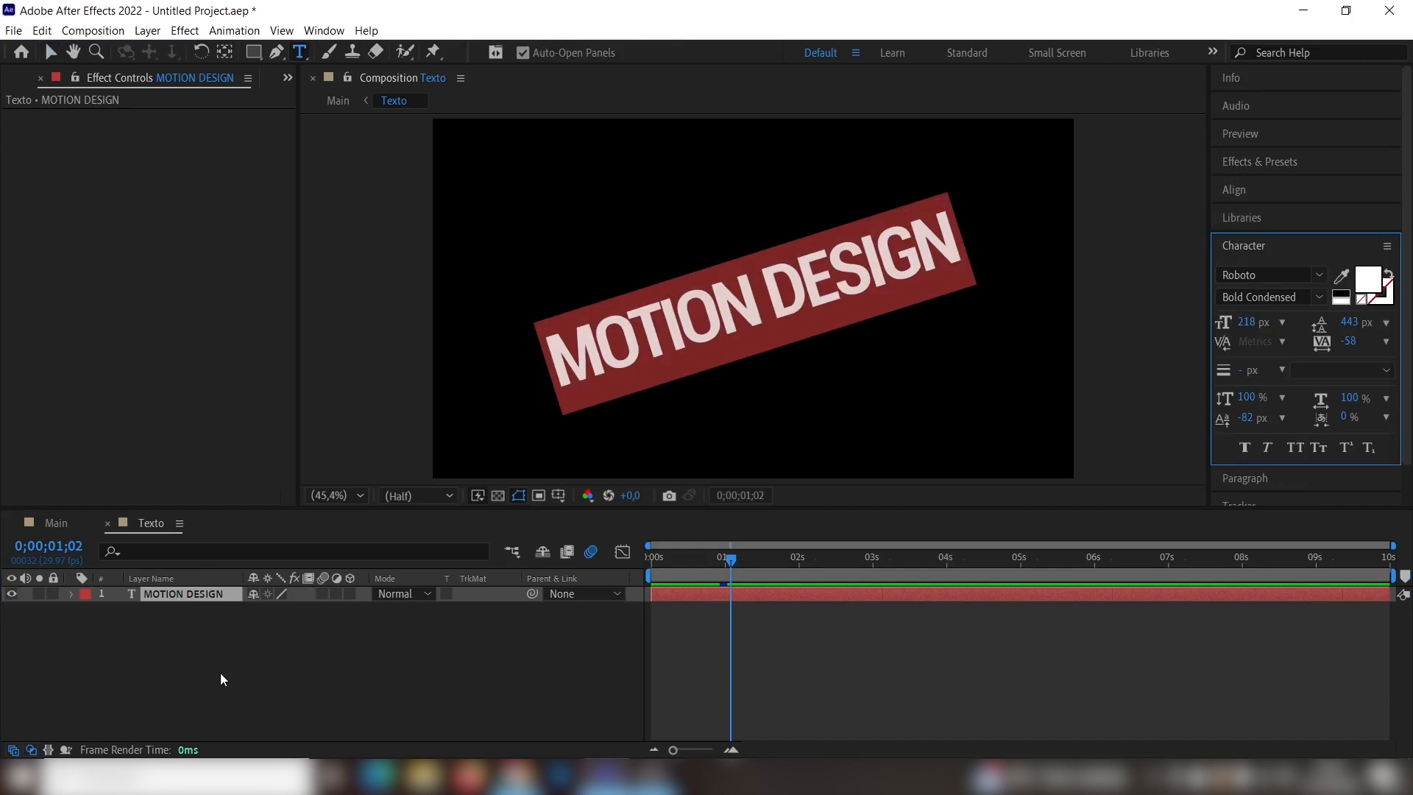
pyautogui.hotkey('ctrl', 'c')
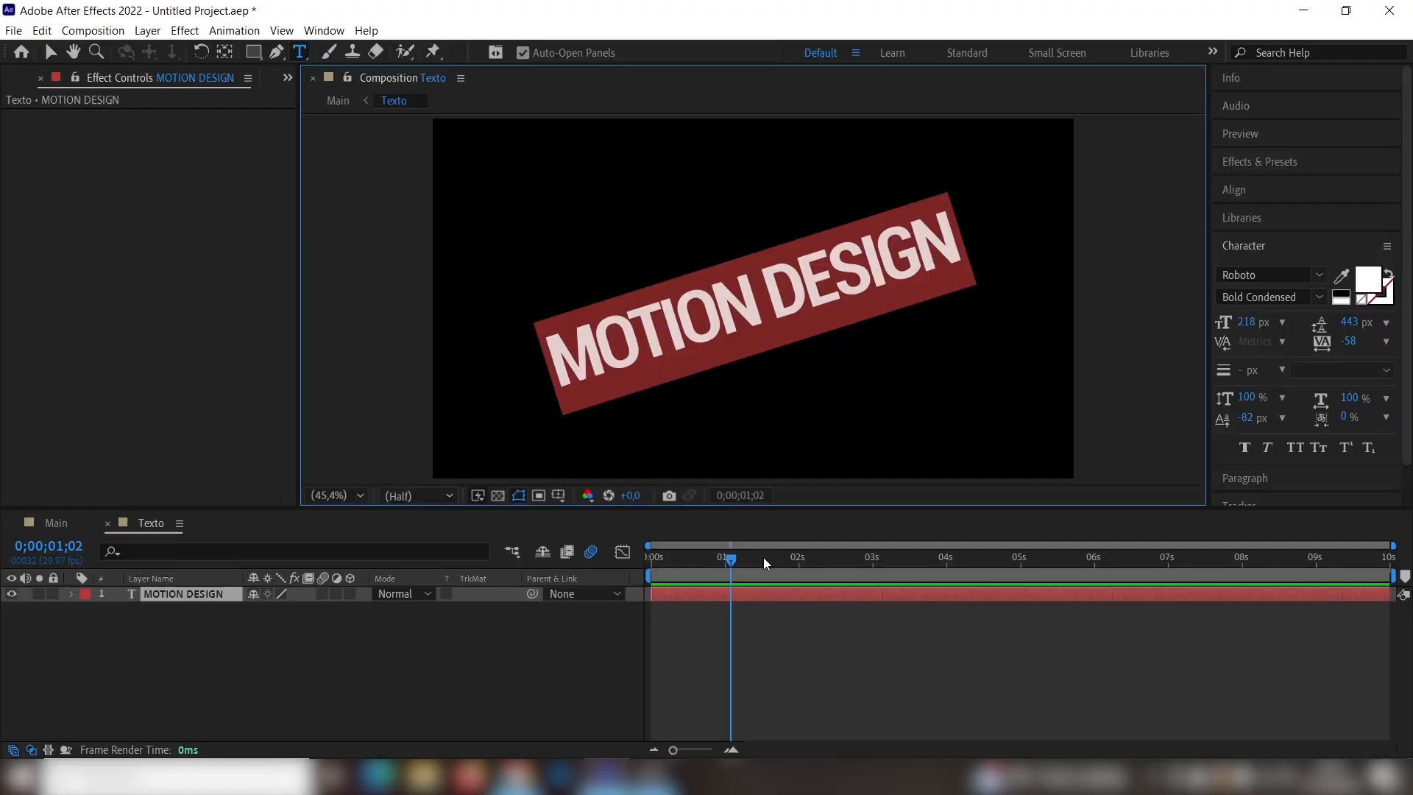
# - Import the 4-2-batman-dark-knight-logo-png image and place it beneath the MOTION DESIGN layer in the Texto composition
pyautogui.hotkey('ctrl', 'i')
pyautogui.click(735, 187)
pyautogui.click(1266, 733)
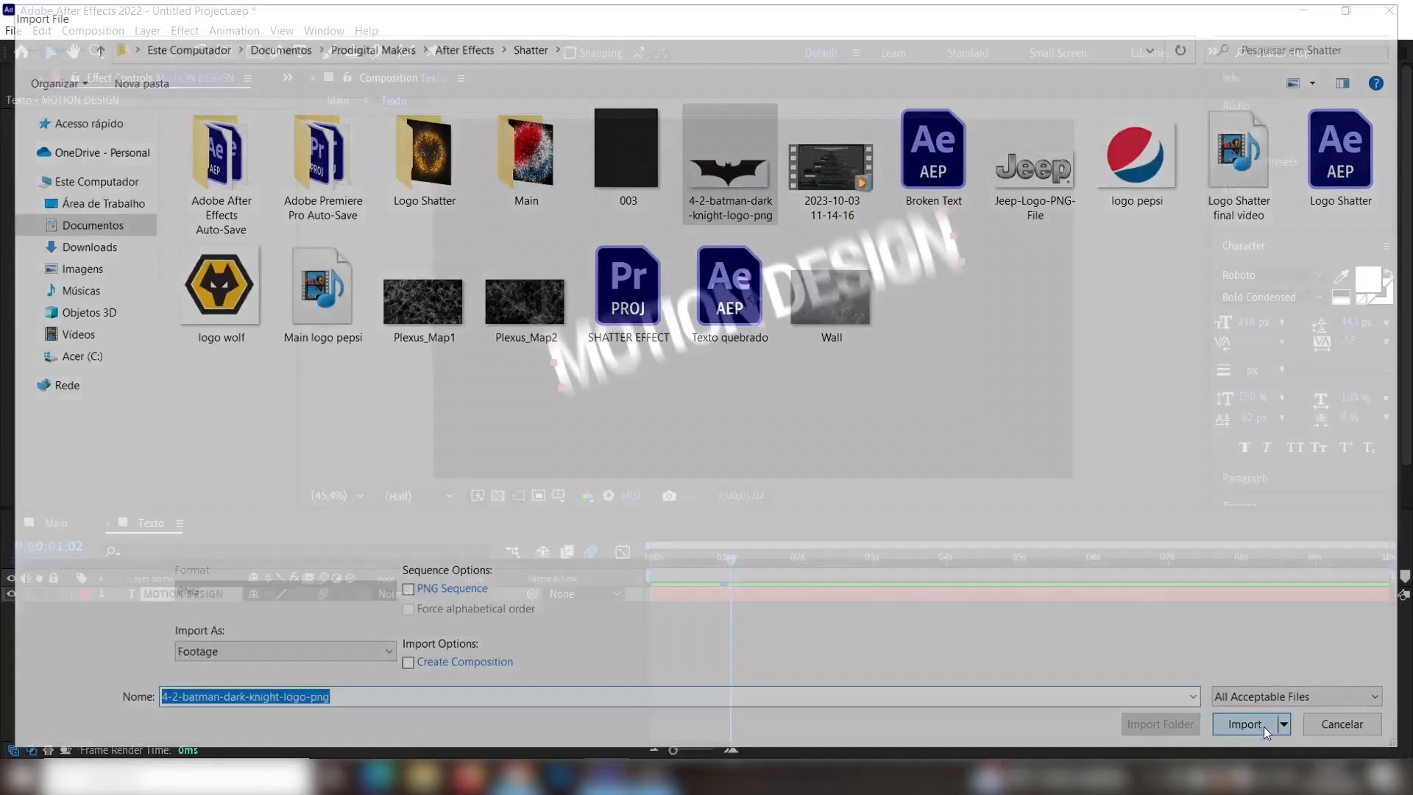
pyautogui.moveTo(206, 244); pyautogui.dragTo(240, 671)
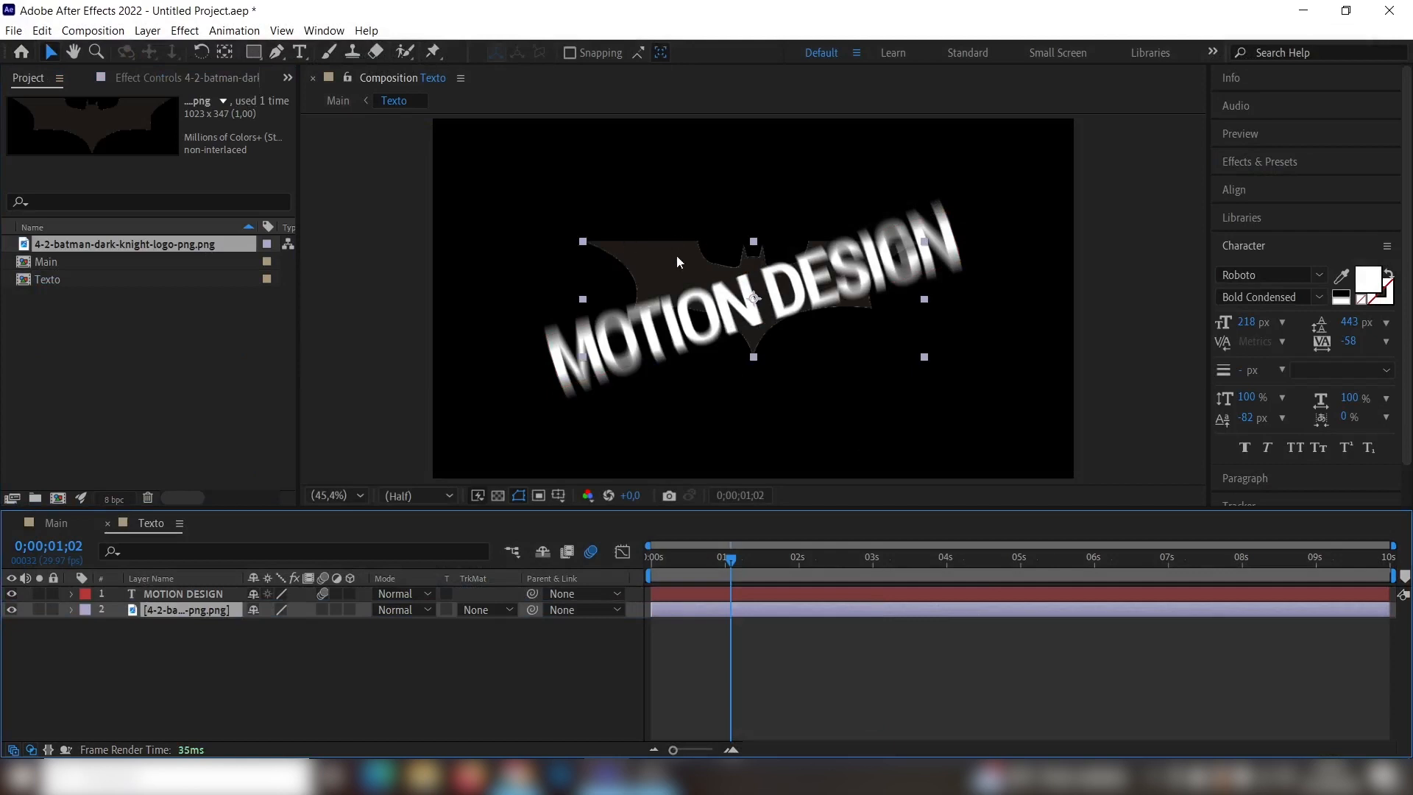
# - Hide the MOTION DESIGN layer and apply a Fill effect with a white color to the Batman logo
pyautogui.click(11, 594)
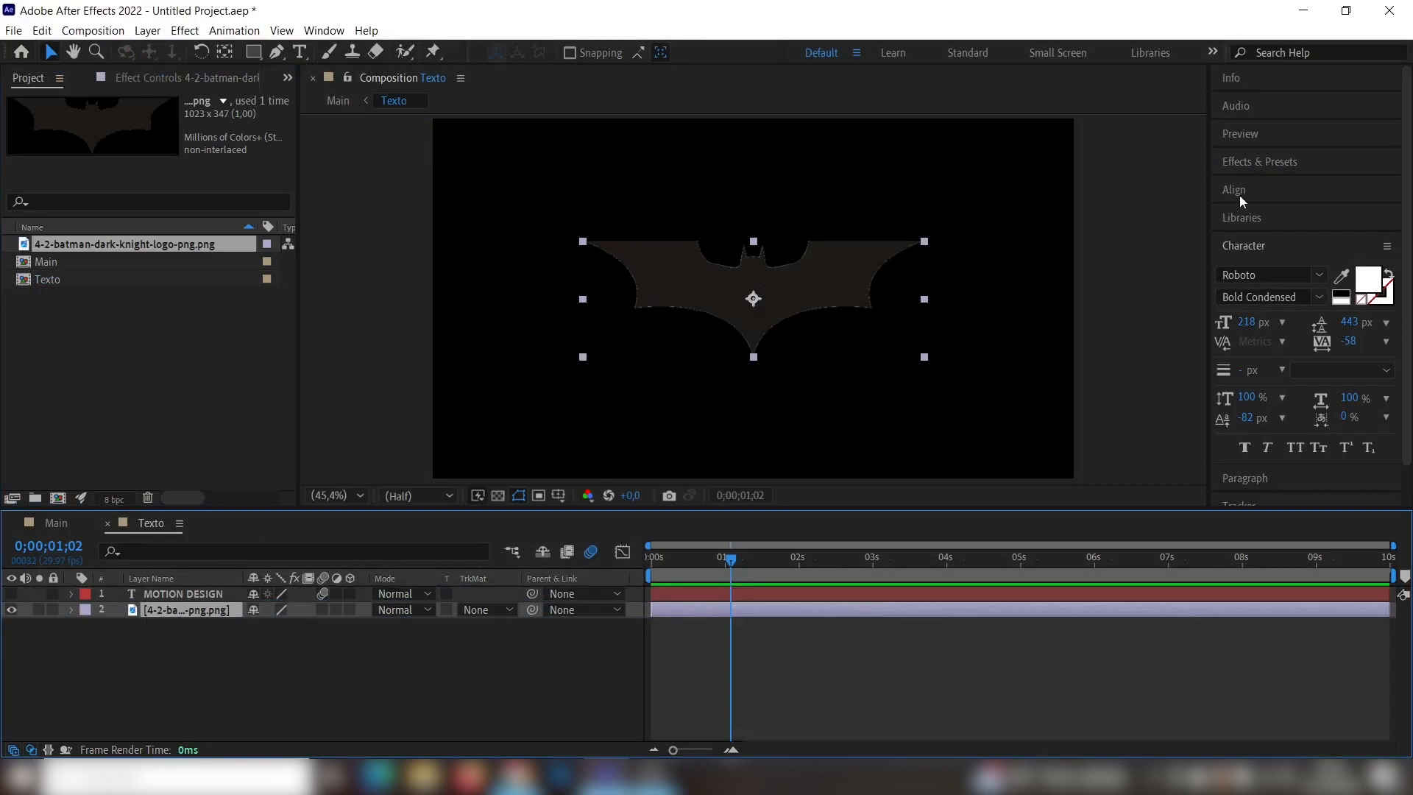
pyautogui.click(1306, 164)
pyautogui.moveTo(1282, 304); pyautogui.dragTo(780, 302)
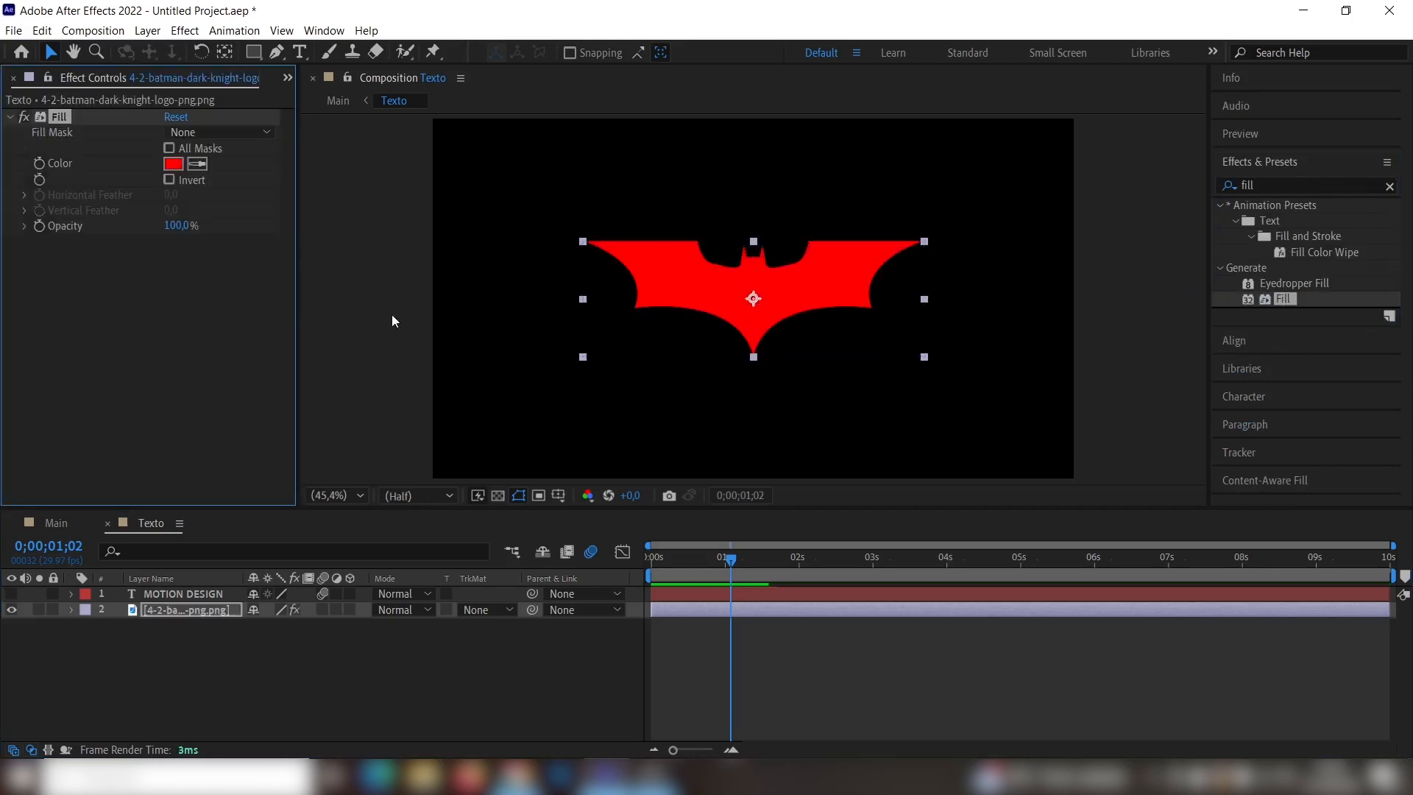
pyautogui.click(174, 166)
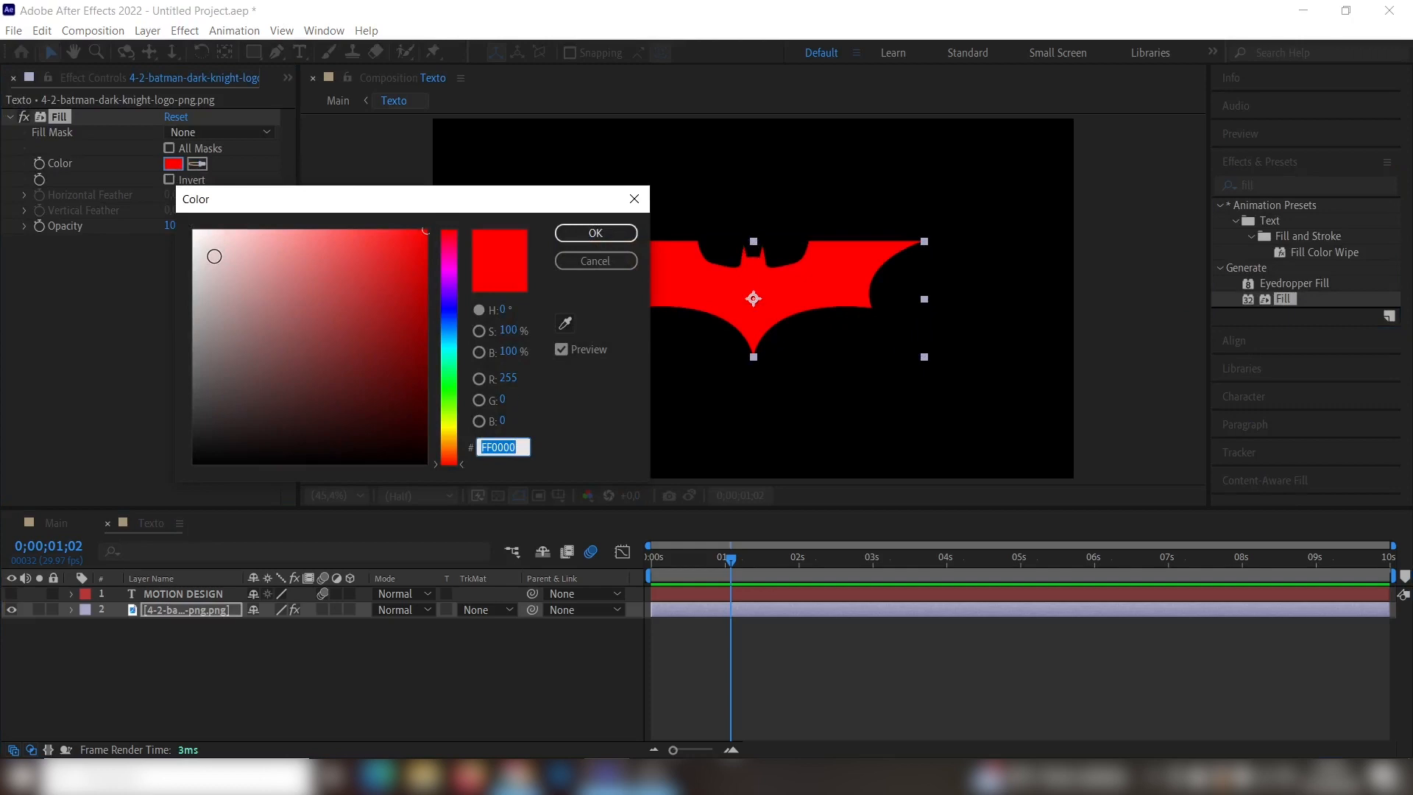
pyautogui.moveTo(214, 252); pyautogui.dragTo(170, 209)
pyautogui.click(624, 234)
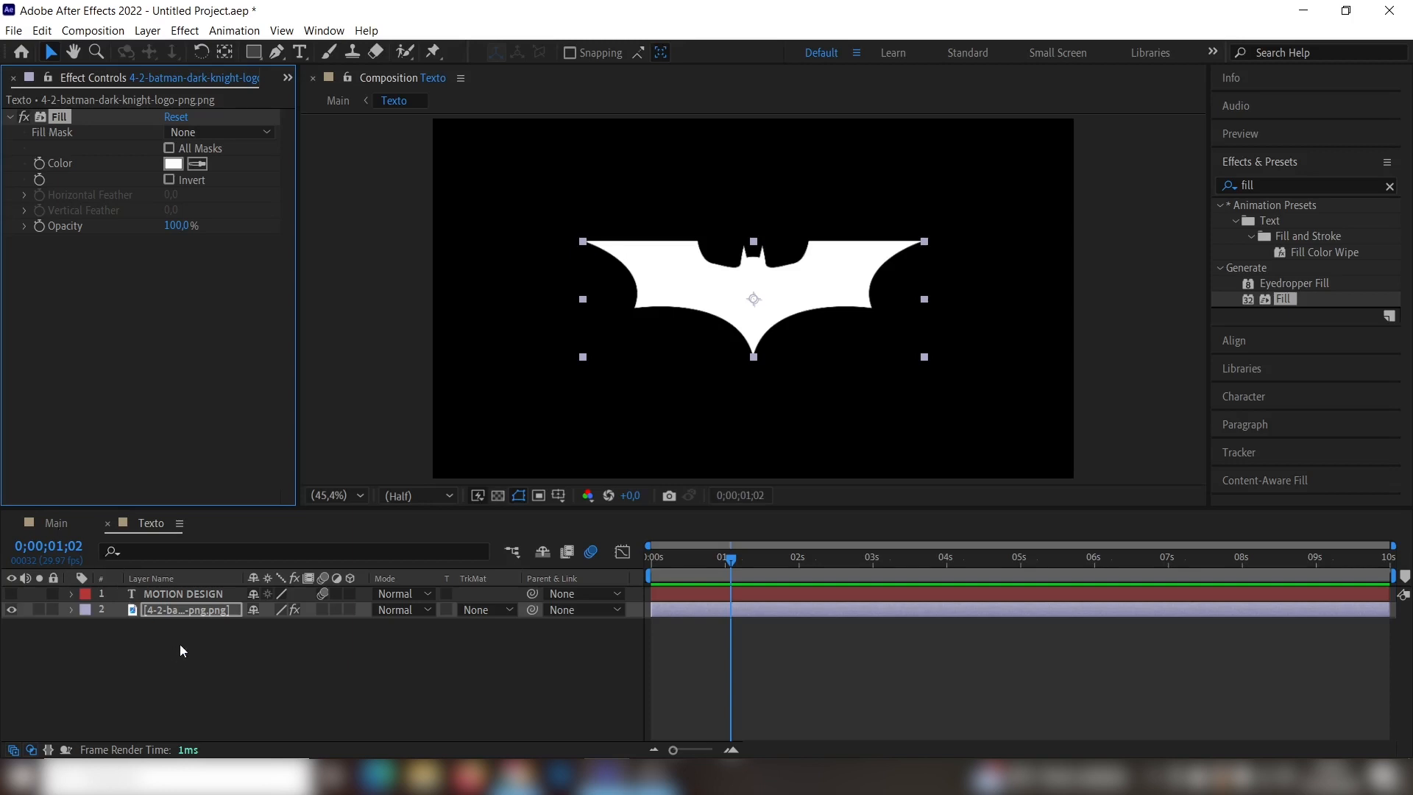
# - Move the current time to 0;00;00;22 and reveal the keyframed properties of the MOTION DESIGN layer
pyautogui.moveTo(731, 559)
pyautogui.mouseDown()
pyautogui.moveTo(693, 558)
pyautogui.moveTo(753, 555)
pyautogui.moveTo(706, 560)
pyautogui.mouseUp()
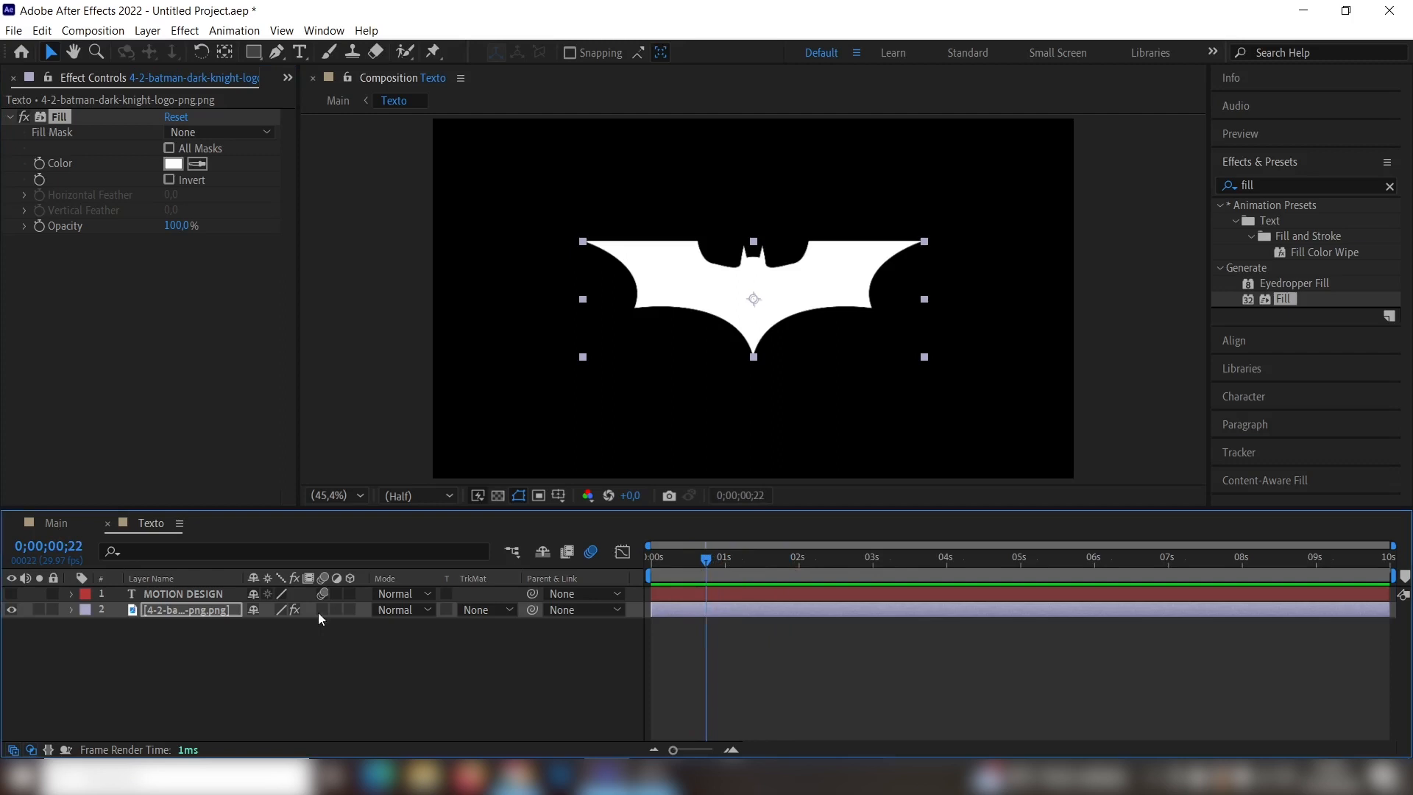
pyautogui.click(215, 591)
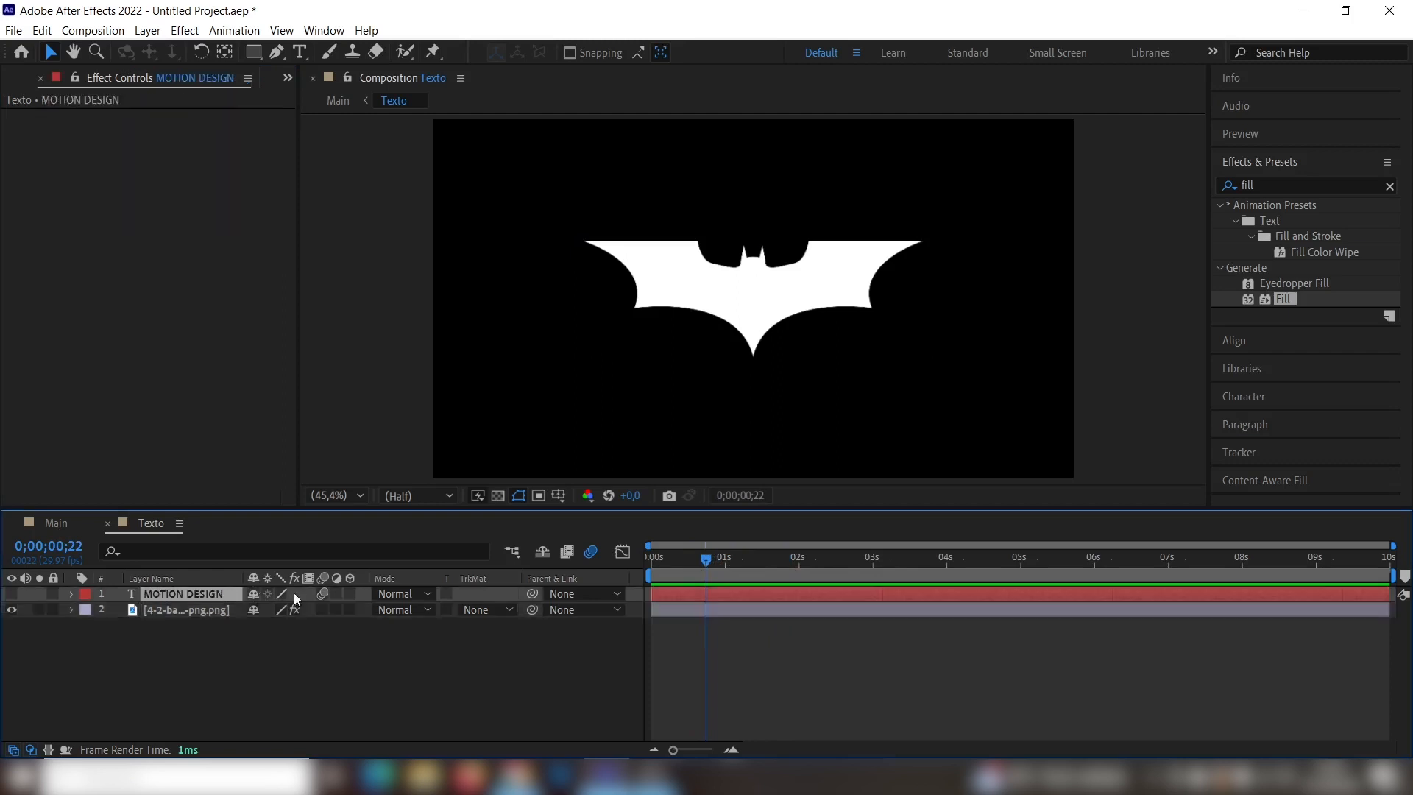
pyautogui.press('u')
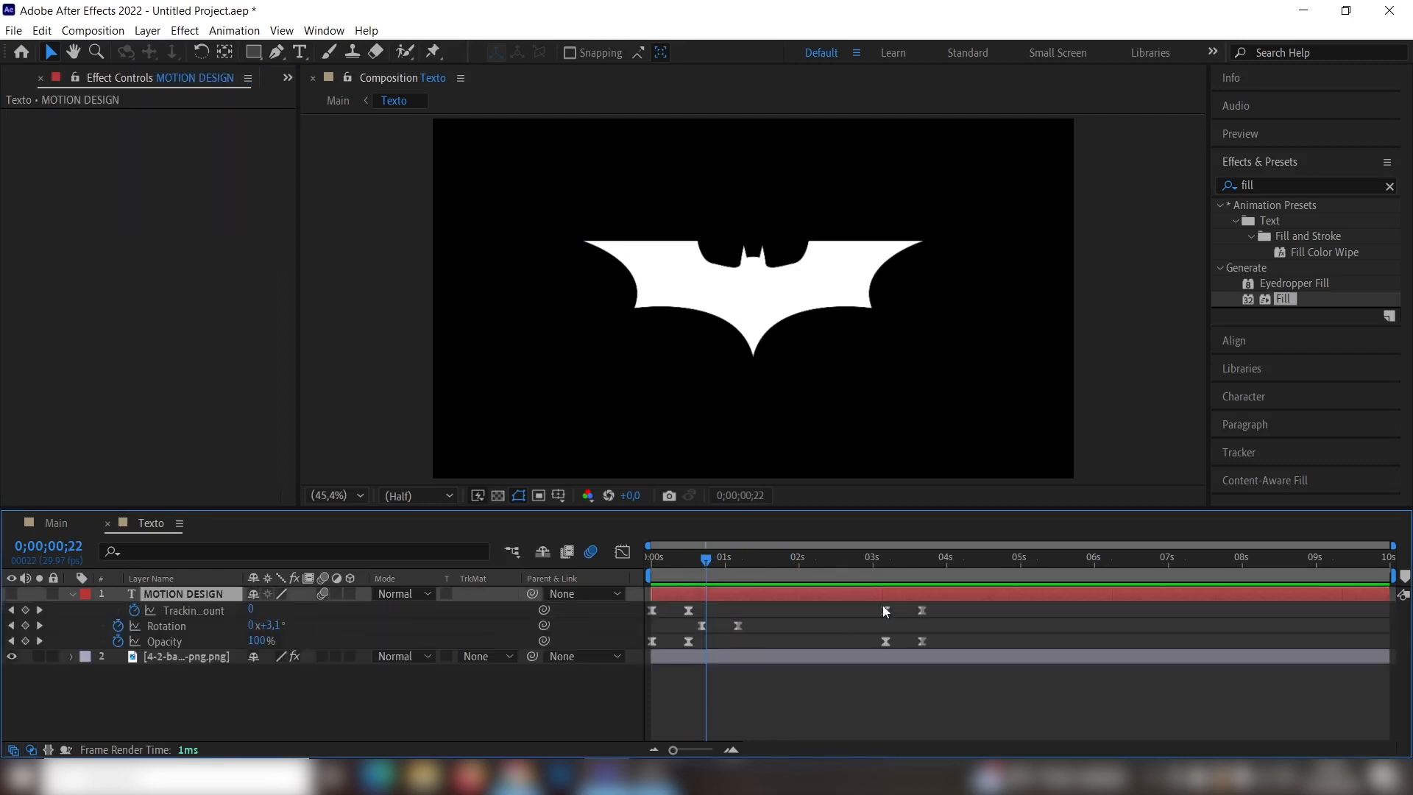
# - Copy all of the MOTION DESIGN layer's animation keyframes and paste them onto the Batman logo layer at 0;00;00;00
pyautogui.moveTo(973, 606); pyautogui.dragTo(655, 642)
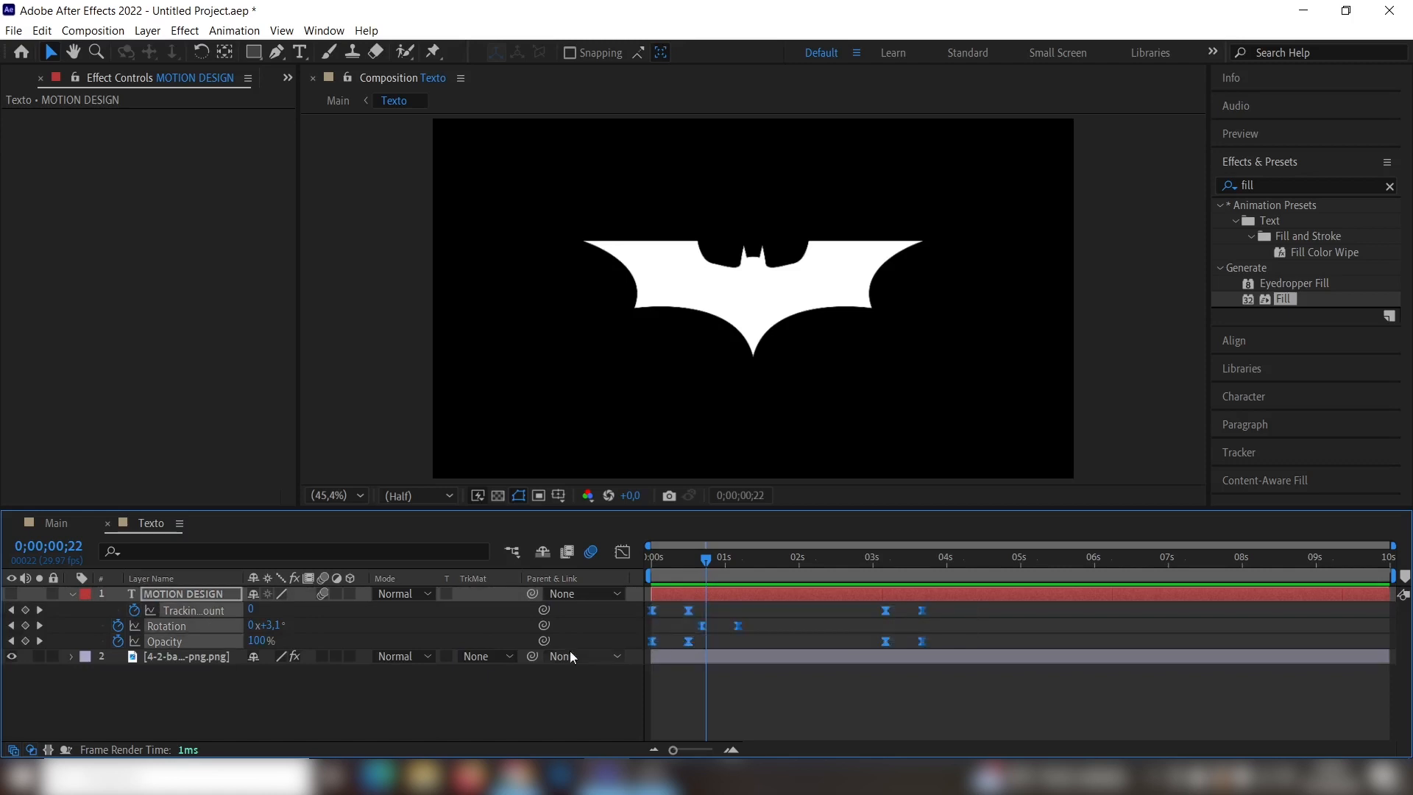
pyautogui.moveTo(692, 557); pyautogui.dragTo(494, 580)
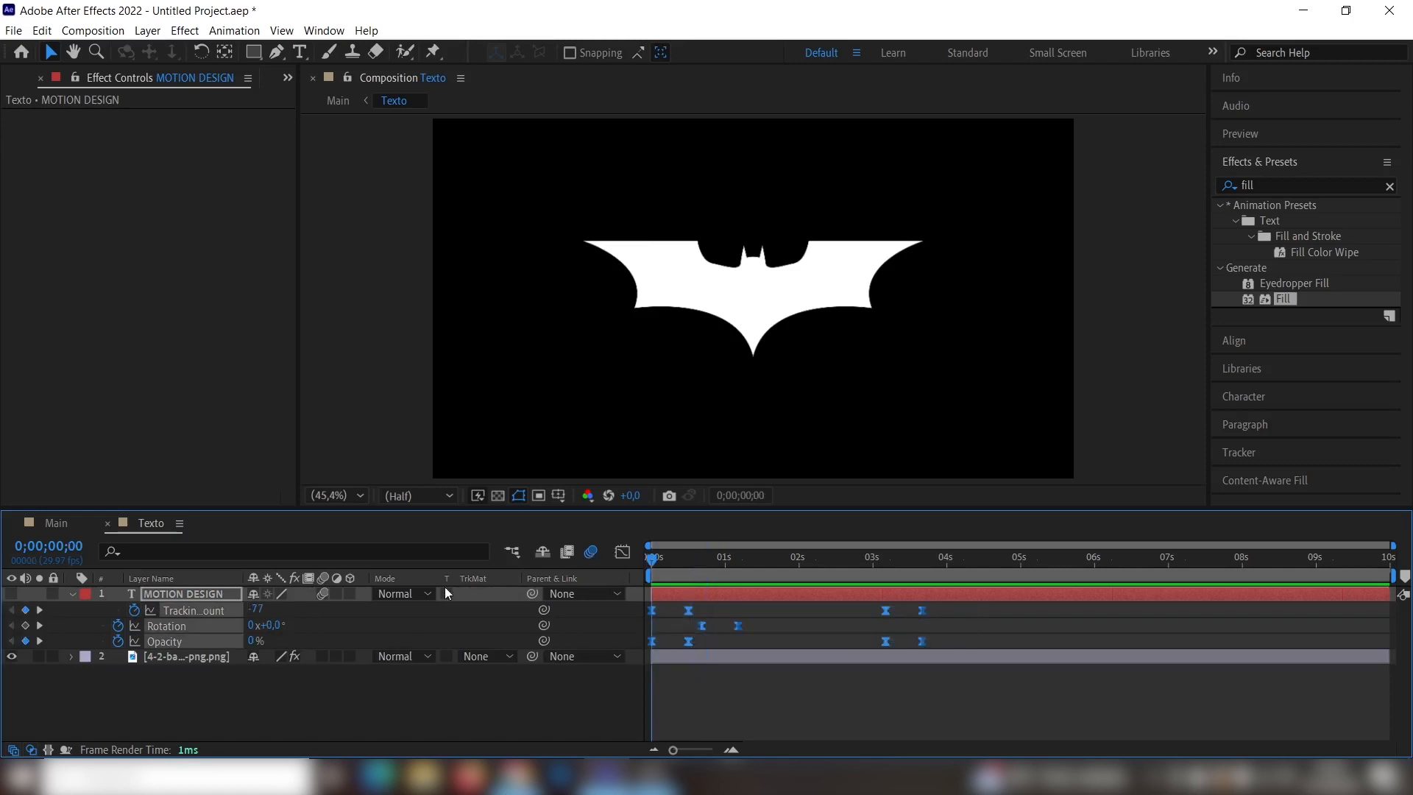
pyautogui.click(214, 655)
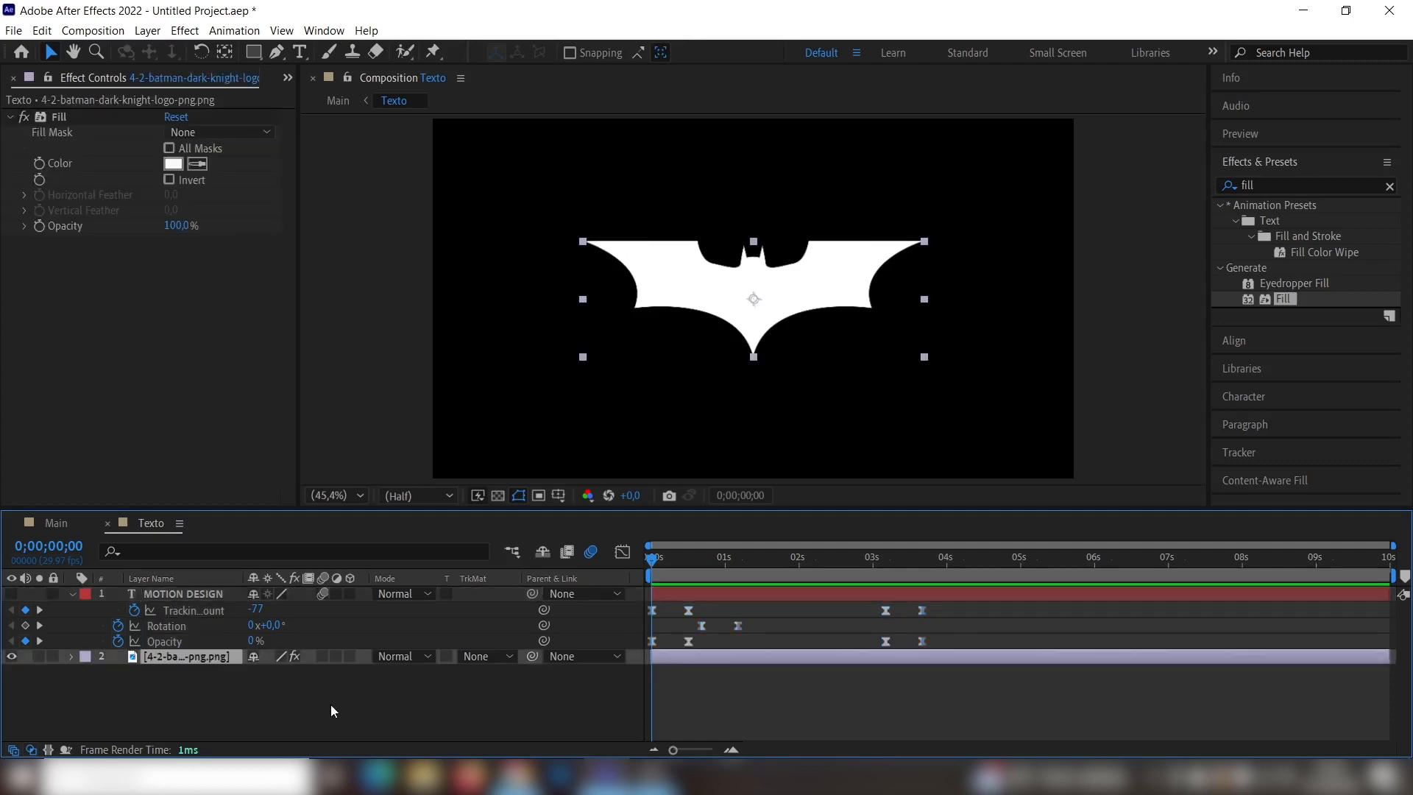
pyautogui.hotkey('ctrl', 'v')
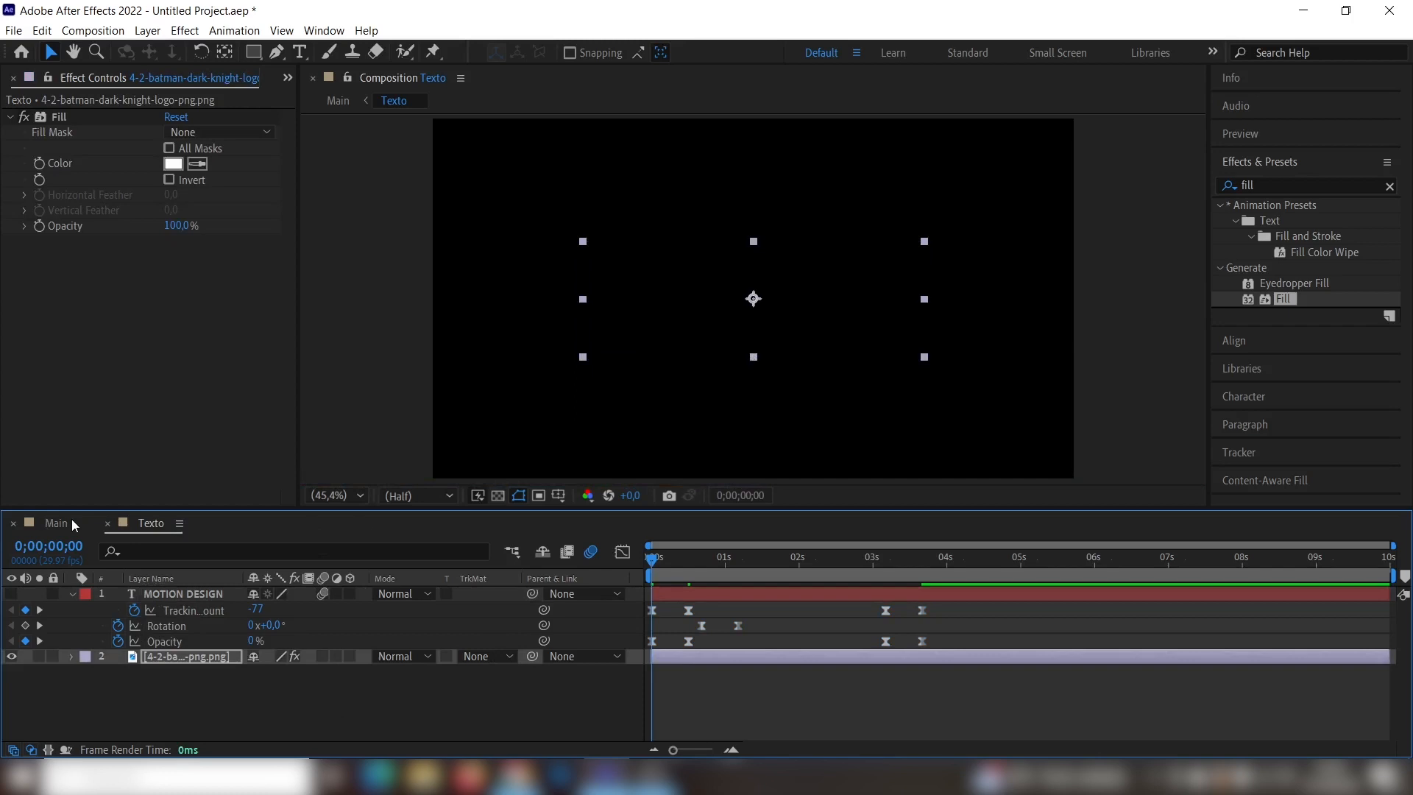
# - Open the Main composition and preview the logo animation with its Echo trails, stopping at 0;00;01;13
pyautogui.click(47, 524)
pyautogui.press('space')
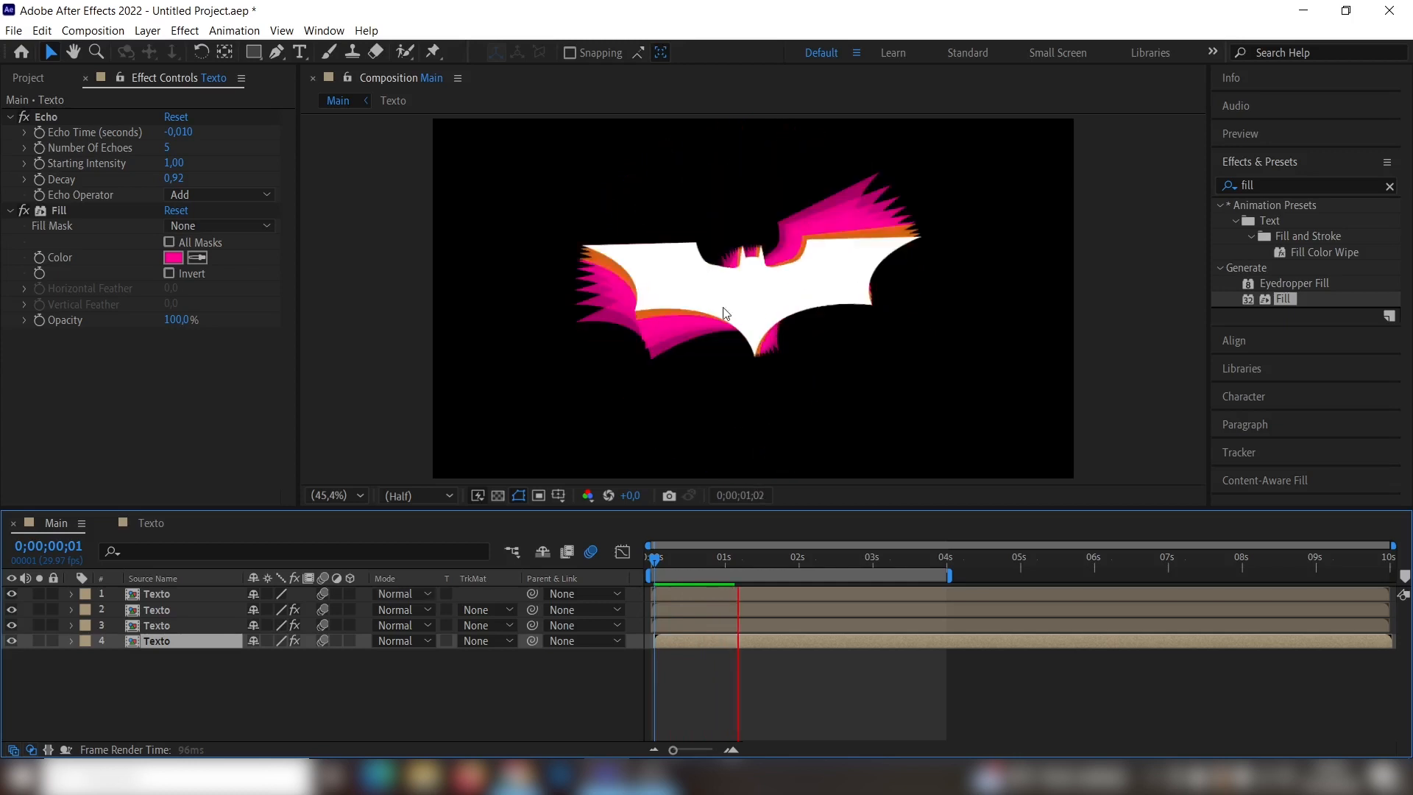
pyautogui.press('space')
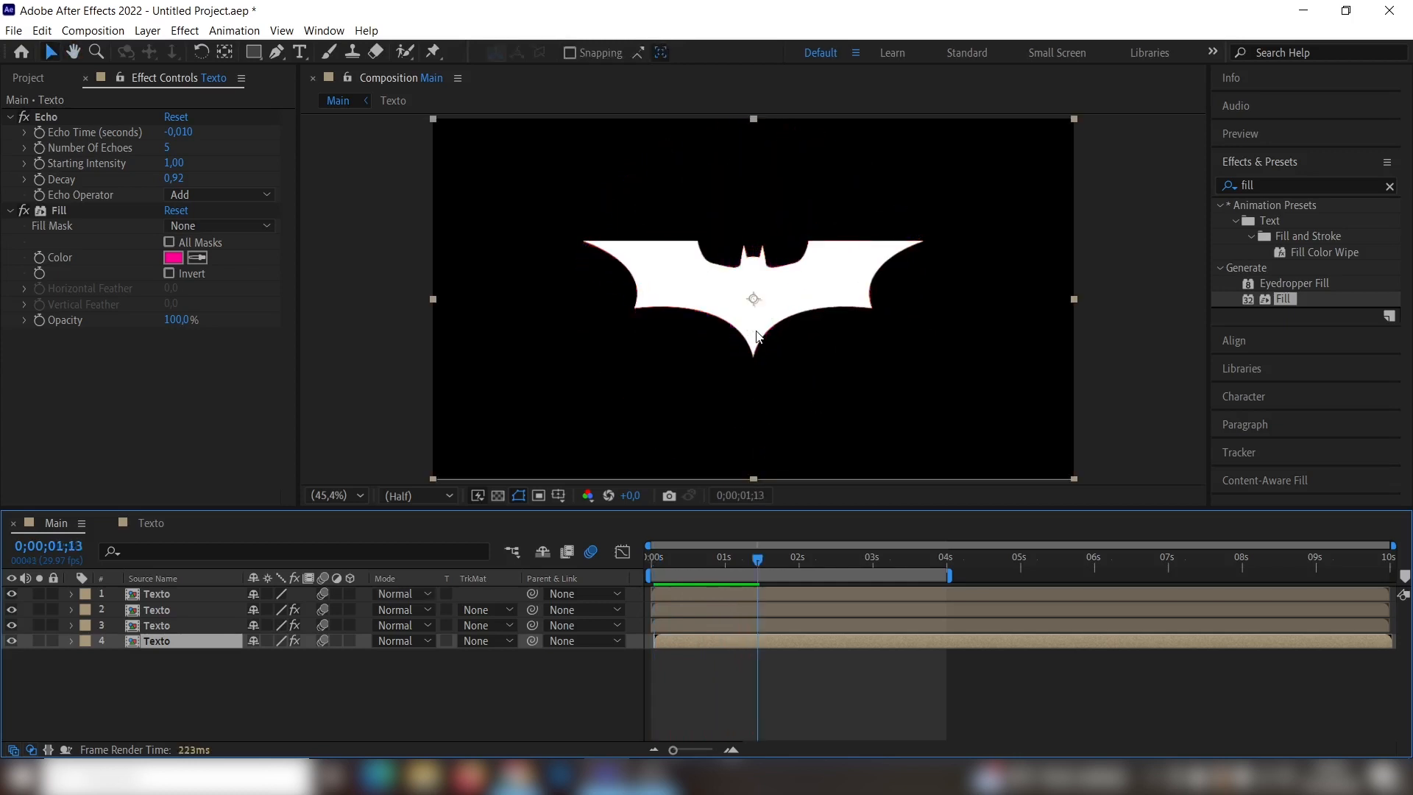